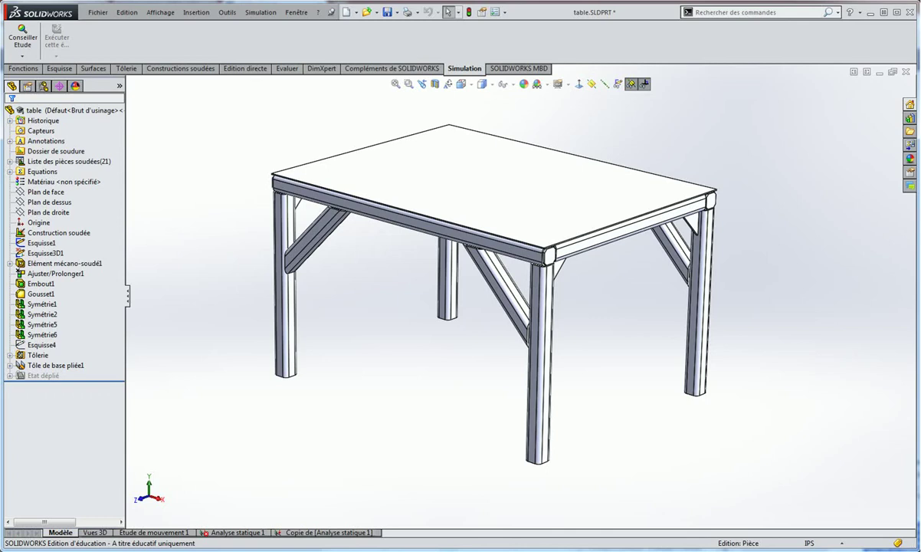
# Activate the copied study's SW configuration and review its Contraintes1 deformed stress plot.
pyautogui.click(31, 68)
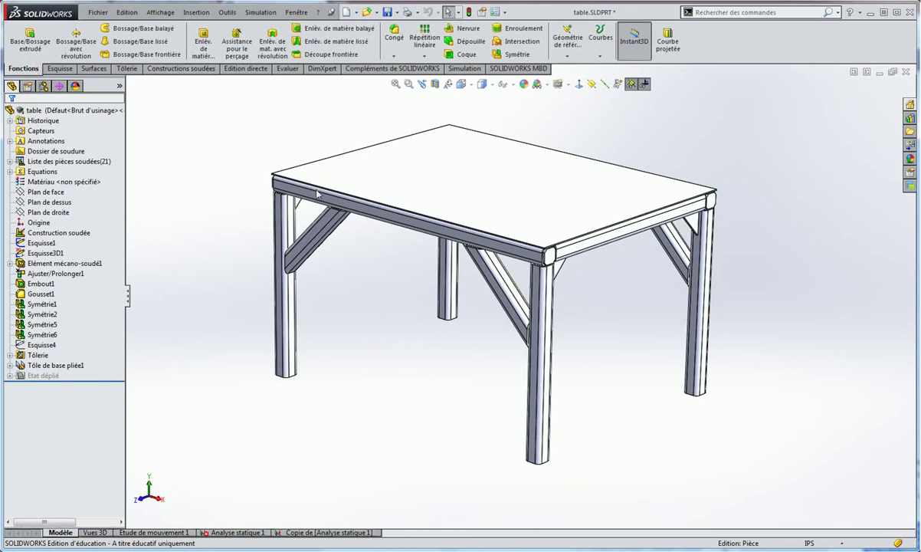
pyautogui.click(322, 534)
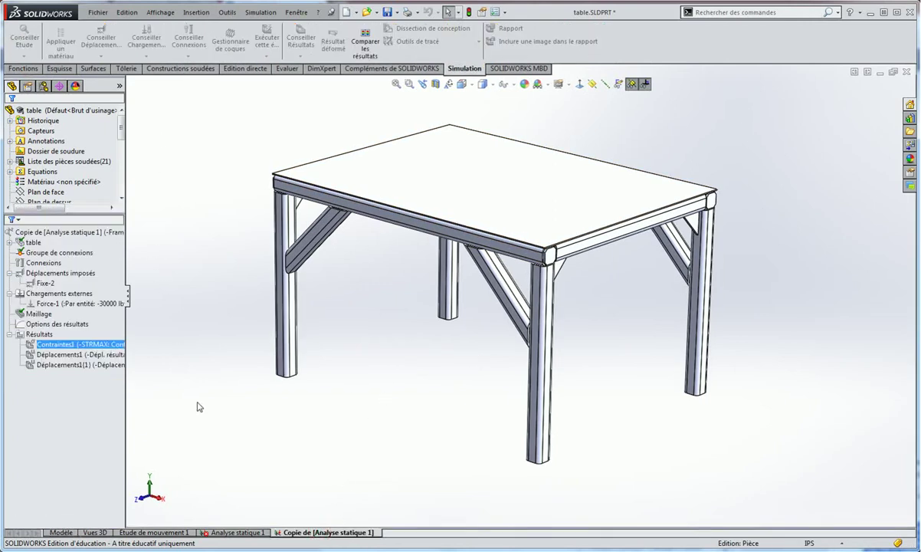
pyautogui.rightClick(38, 232)
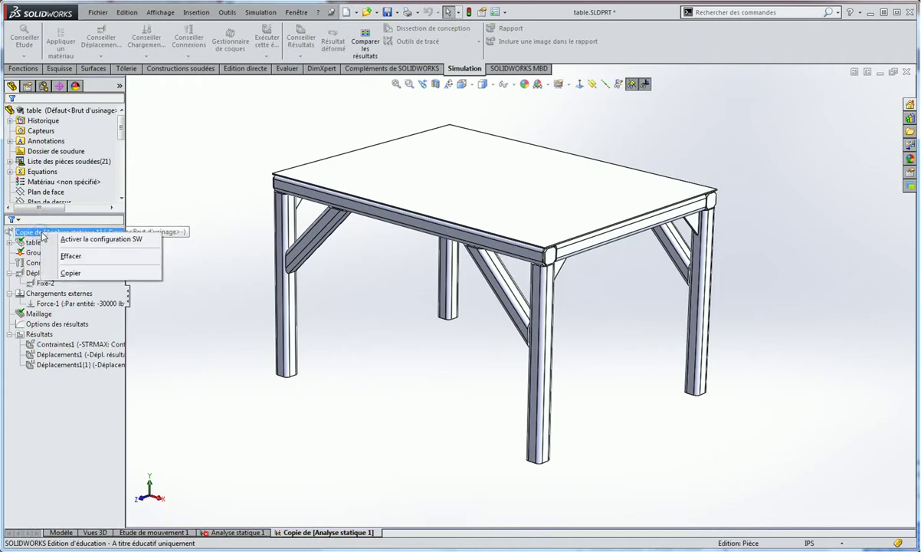
pyautogui.click(77, 240)
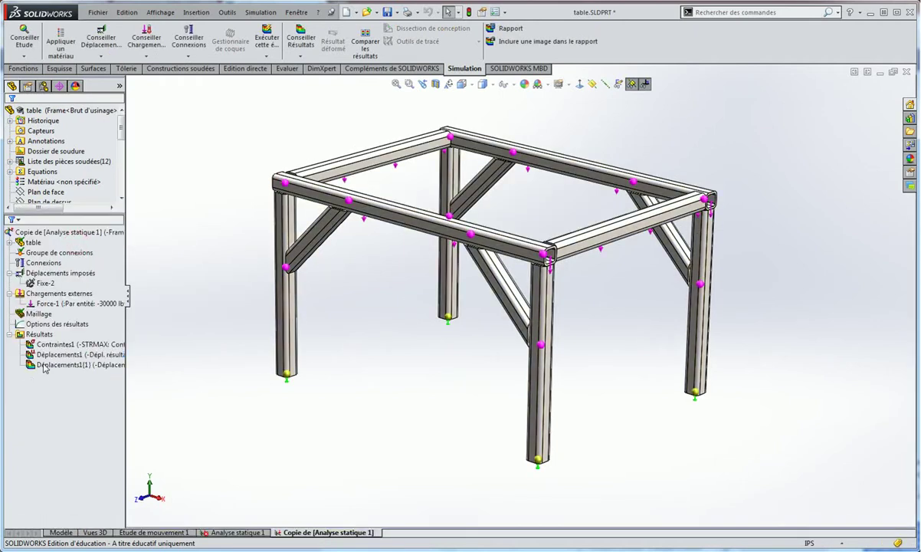
pyautogui.rightClick(46, 345)
pyautogui.click(73, 355)
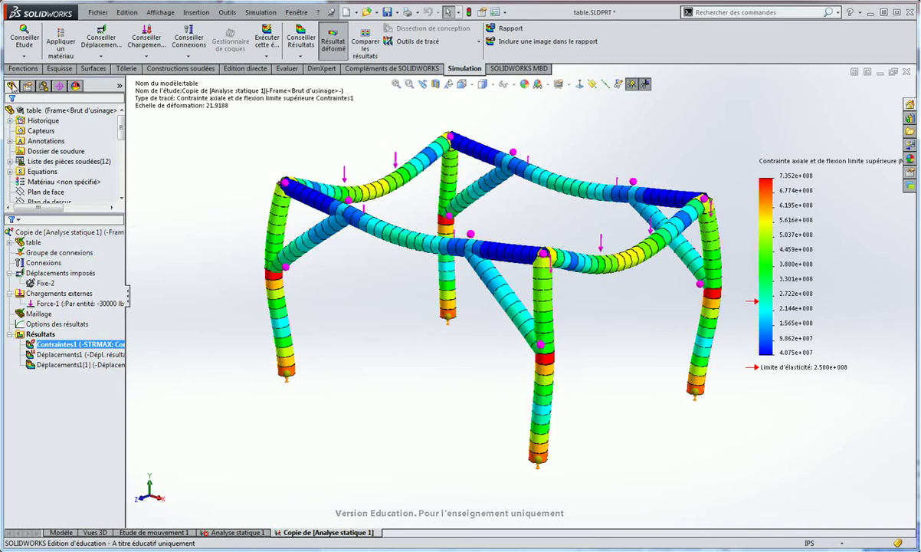
pyautogui.click(21, 69)
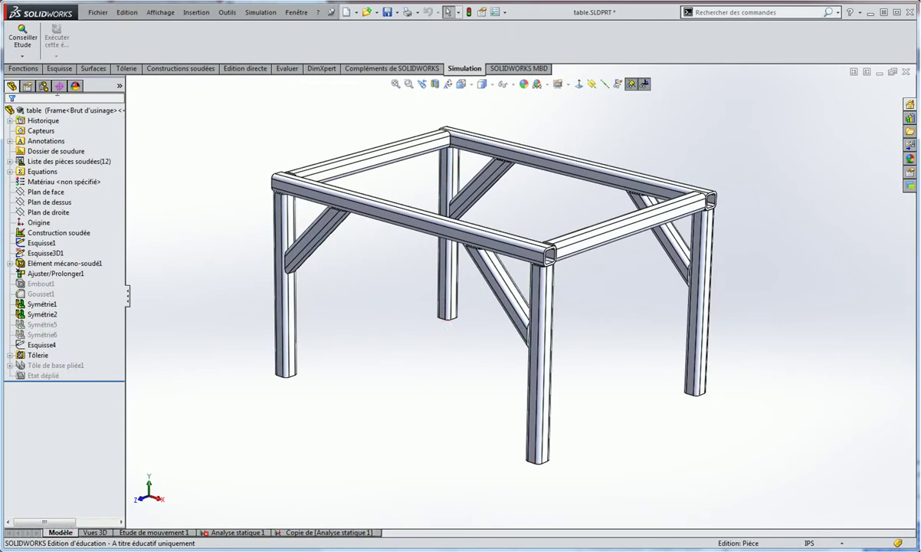
# Activate the Défaut configuration in the ConfigurationManager.
pyautogui.click(44, 86)
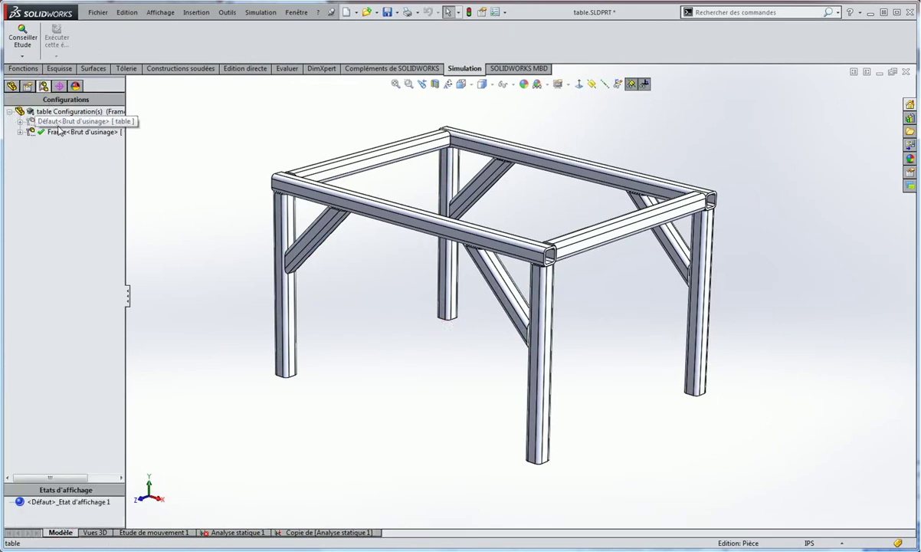
pyautogui.doubleClick(80, 121)
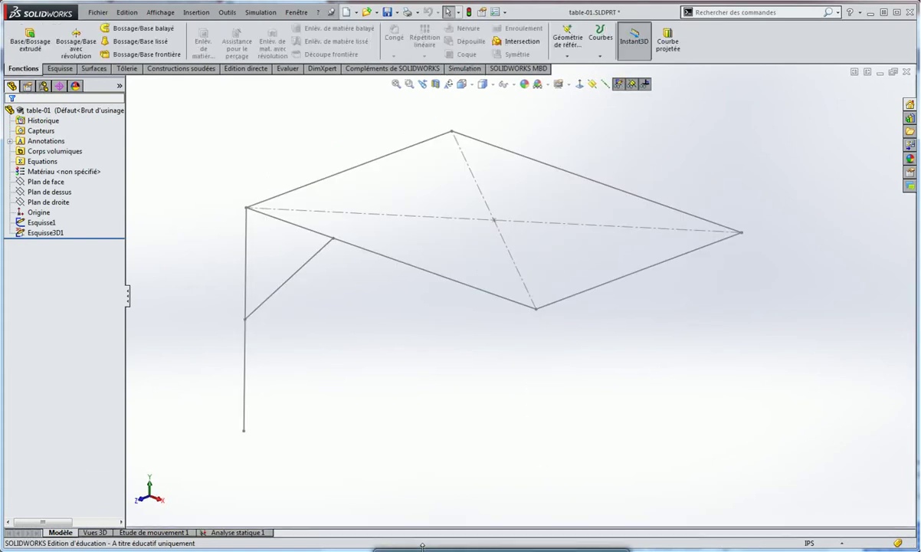
# Check the Esquisse1 rectangle's 30 and 40 dimensions from a near top-down view.
pyautogui.moveTo(417, 308); pyautogui.dragTo(400, 303, button='middle')
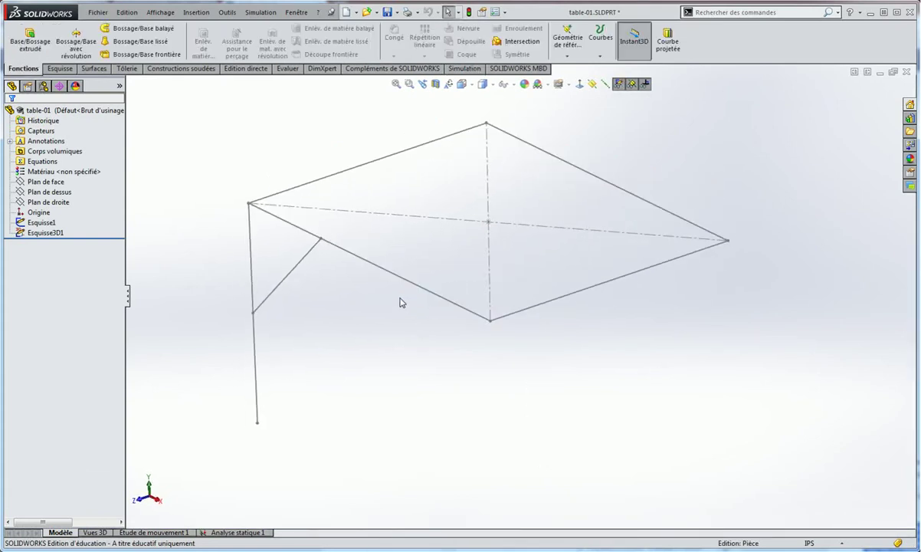
pyautogui.click(41, 222)
pyautogui.moveTo(430, 227); pyautogui.dragTo(492, 241, button='middle')
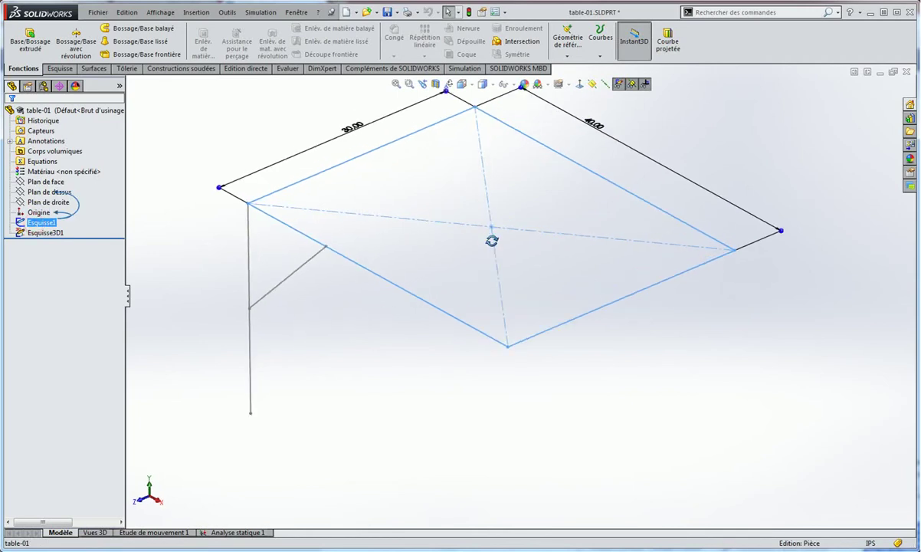
pyautogui.moveTo(515, 202); pyautogui.dragTo(516, 208, button='middle')
pyautogui.click(374, 362)
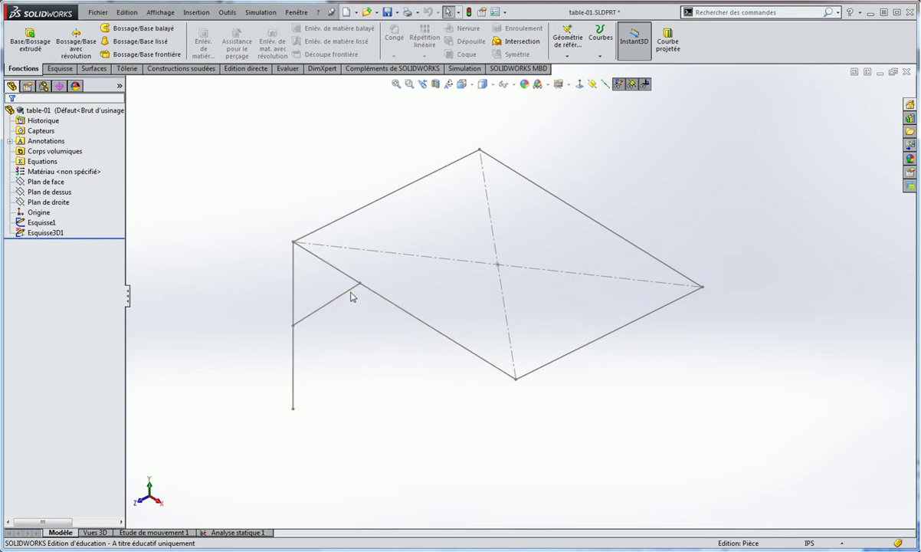
pyautogui.moveTo(354, 359); pyautogui.dragTo(356, 331, button='middle')
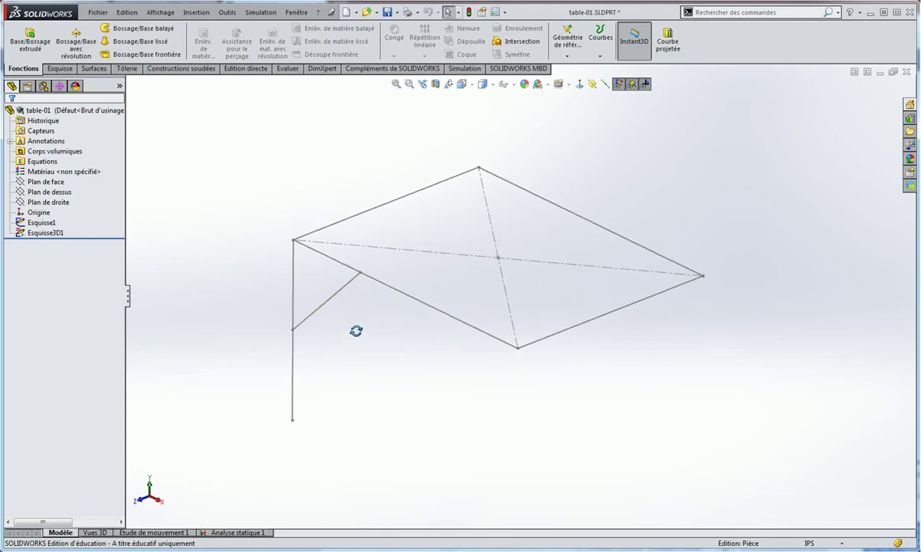
# Check the Esquisse3D1 leg sketch's 24, 12 and 45° dimensions, then show the weldment commands.
pyautogui.click(42, 232)
pyautogui.click(36, 234)
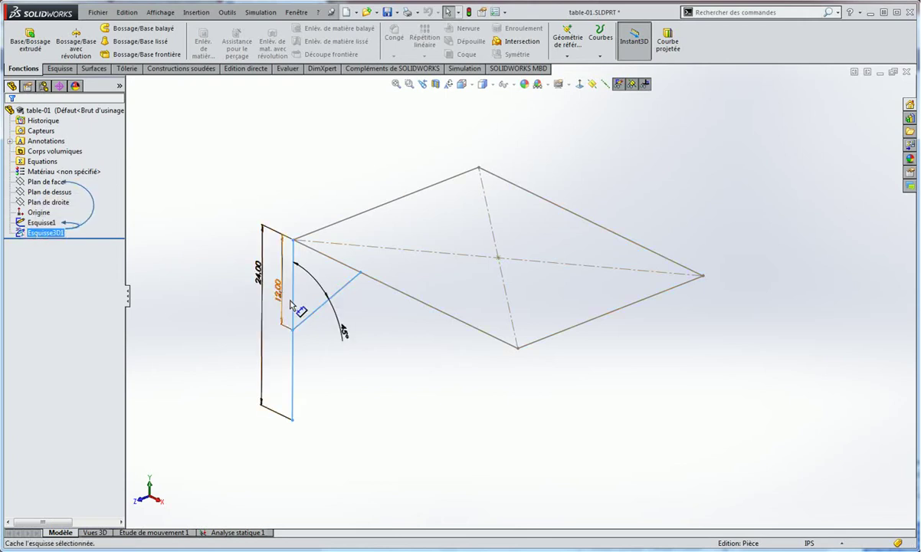
pyautogui.click(228, 175)
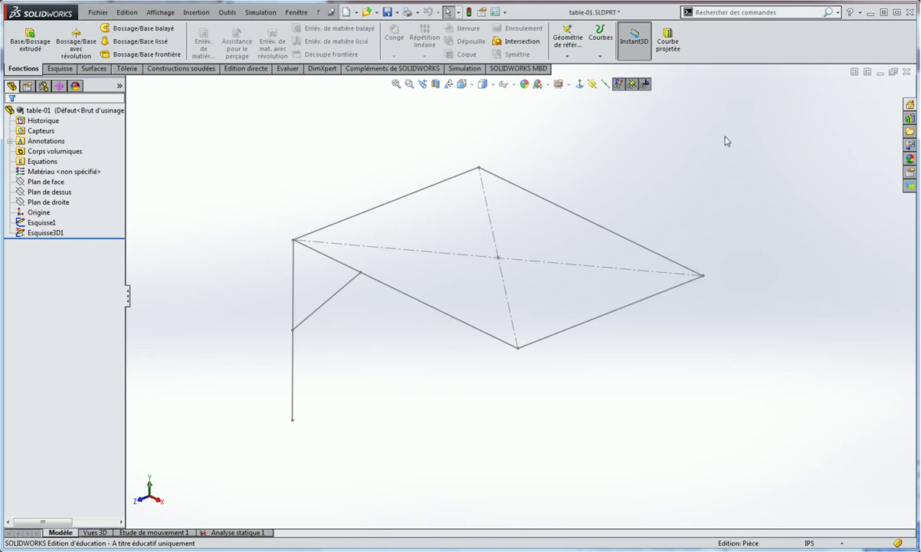
pyautogui.click(181, 68)
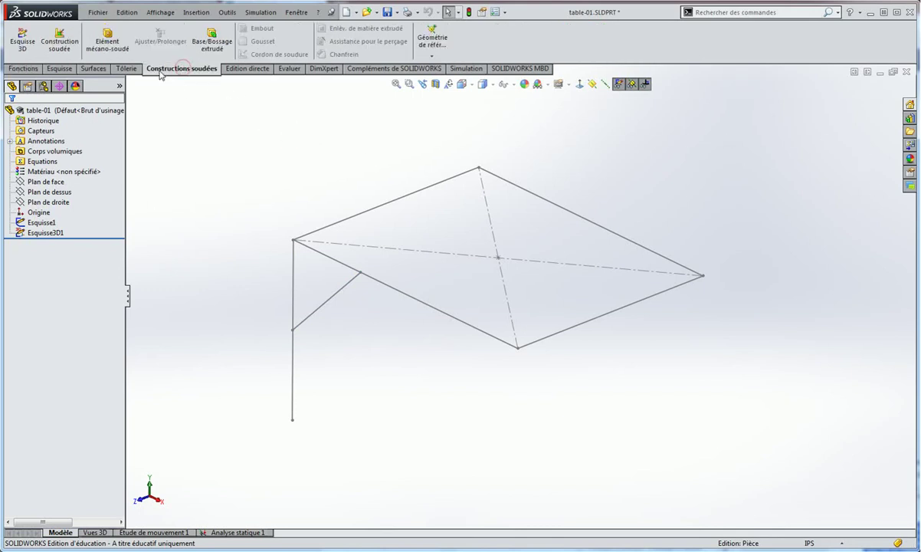
# Start an ansi inch old tube carré 2 x 2 x 0.125 structural member on the first rectangle edge.
pyautogui.click(112, 37)
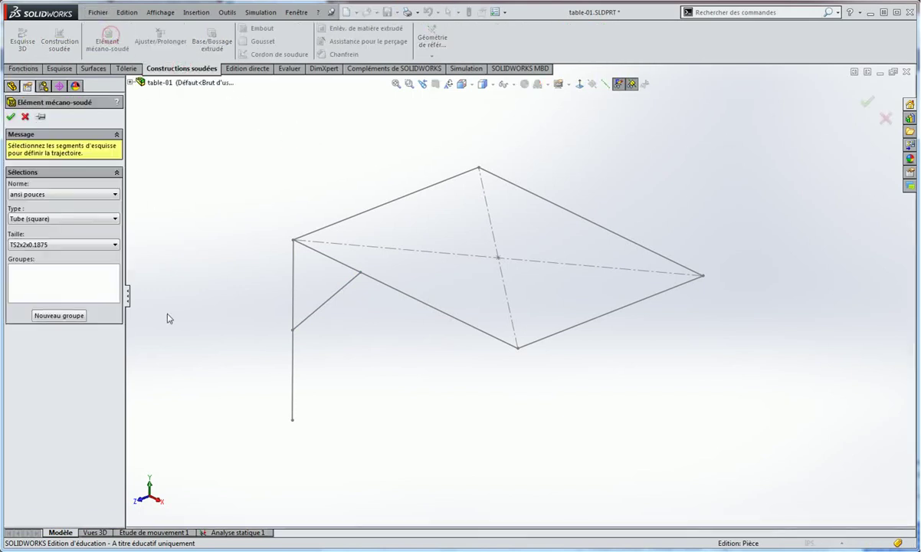
pyautogui.click(52, 194)
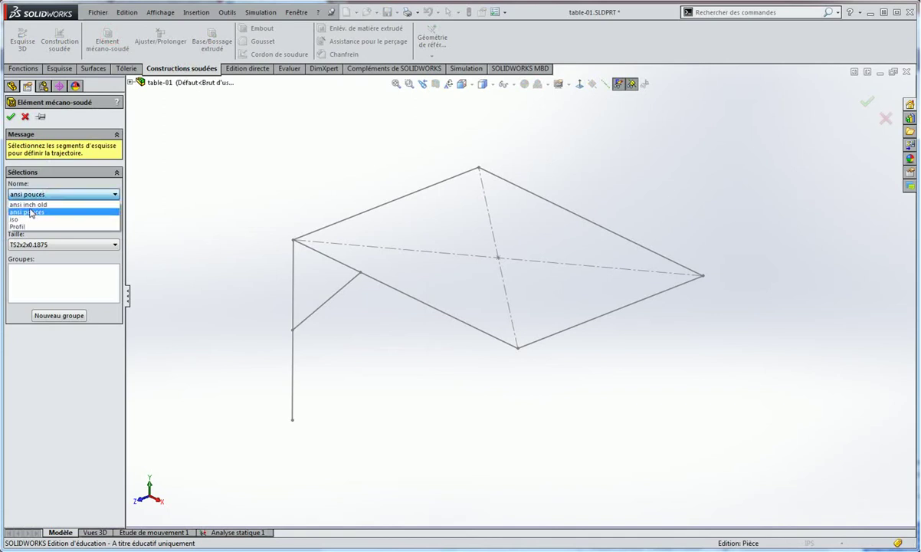
pyautogui.click(32, 216)
pyautogui.click(46, 195)
pyautogui.click(38, 206)
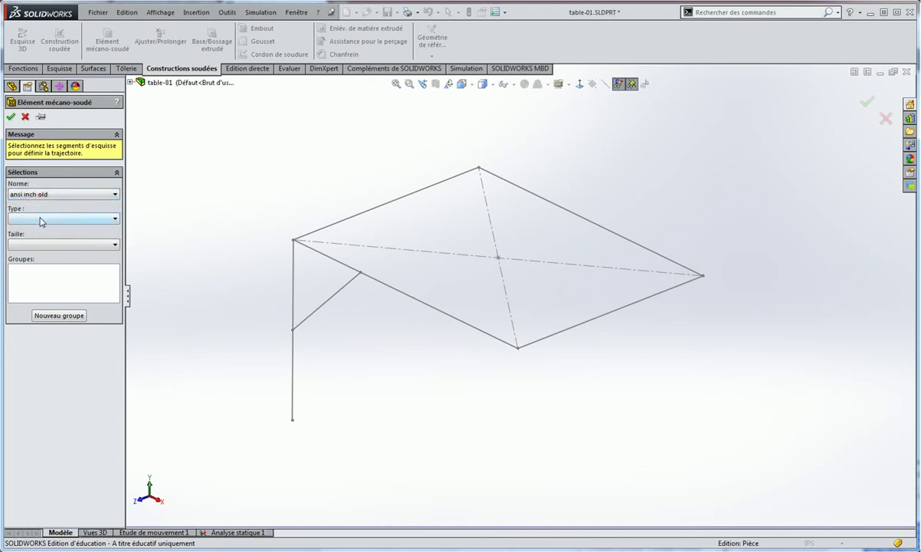
pyautogui.click(38, 218)
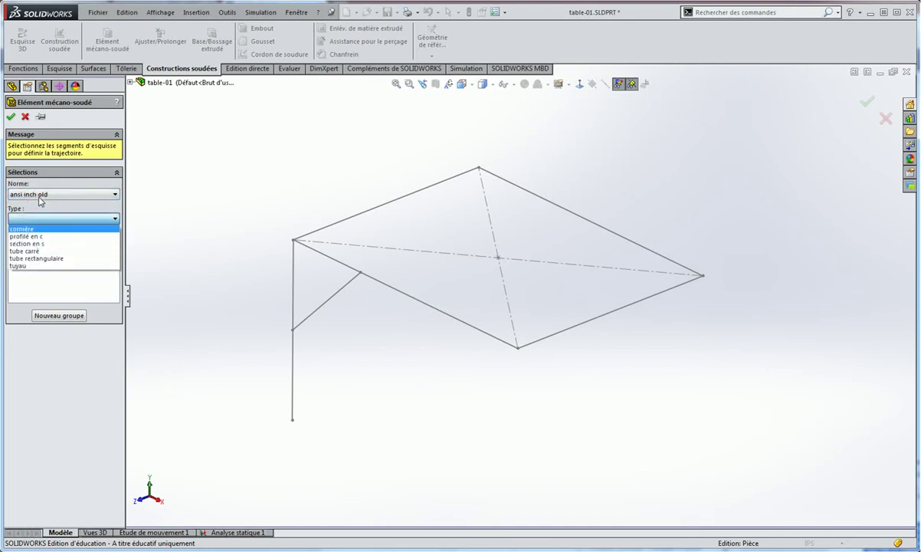
pyautogui.click(30, 250)
pyautogui.click(47, 243)
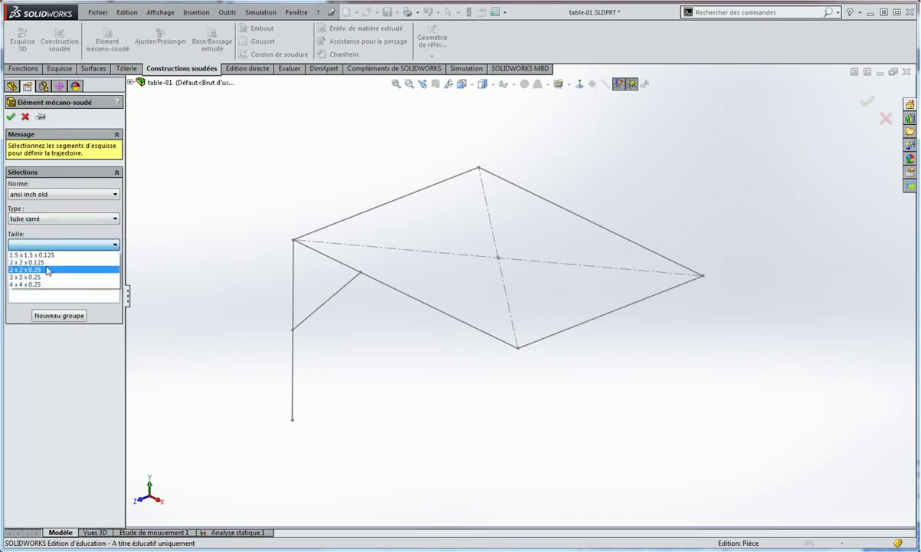
pyautogui.click(35, 287)
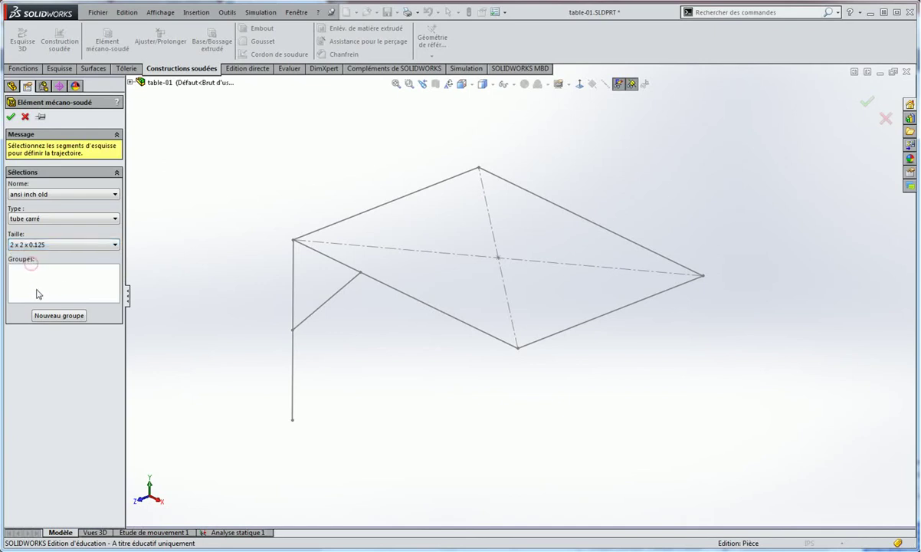
pyautogui.click(399, 291)
# Add the remaining three rectangle edges to the square-tube path.
pyautogui.click(565, 335)
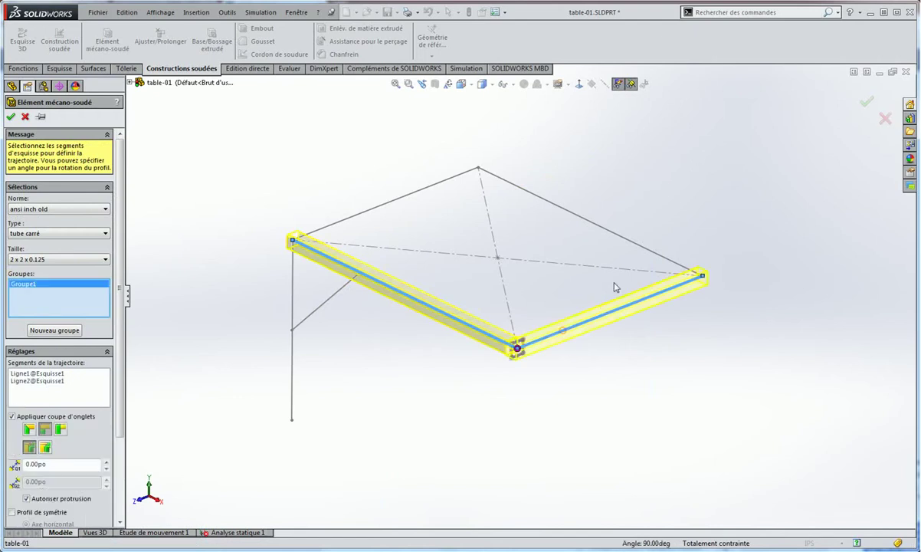
pyautogui.click(632, 244)
pyautogui.click(427, 197)
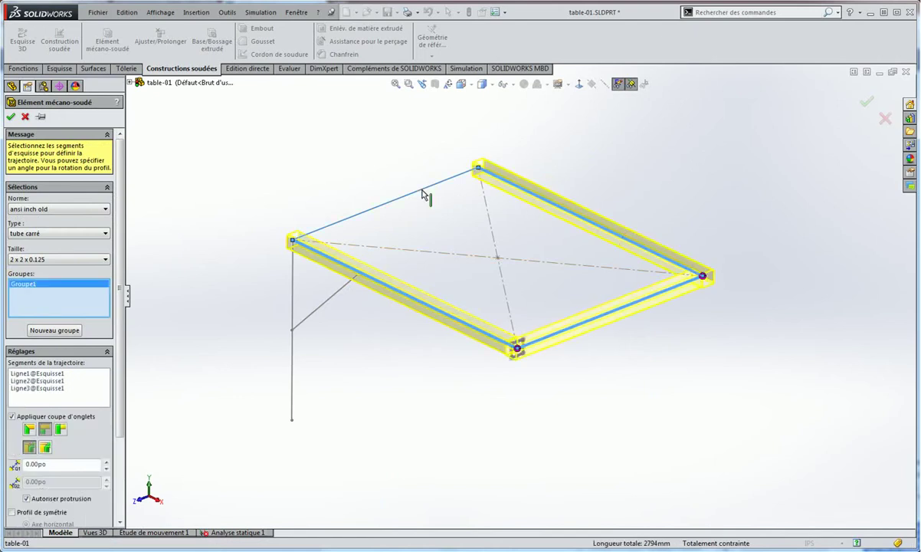
pyautogui.moveTo(428, 374); pyautogui.dragTo(412, 343, button='middle')
pyautogui.scroll(-5, 504, 226)
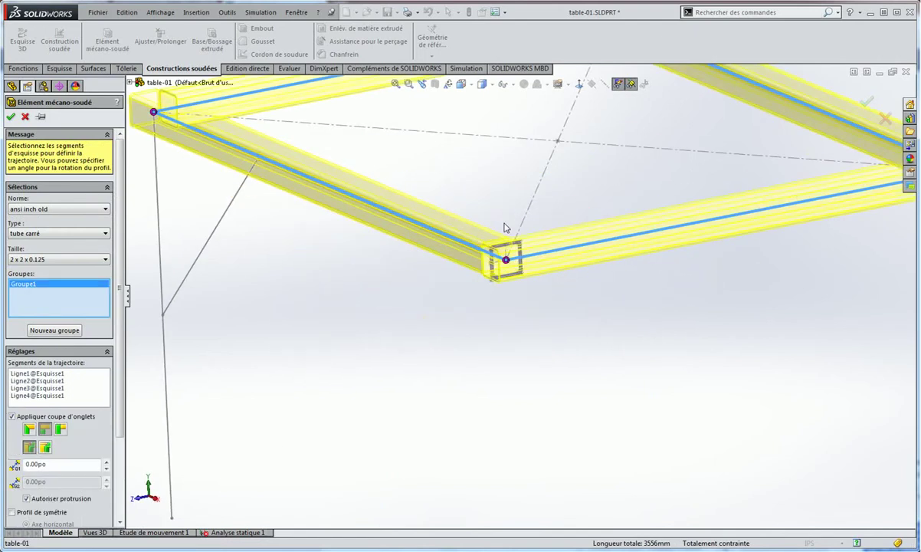
pyautogui.scroll(3, 421, 223)
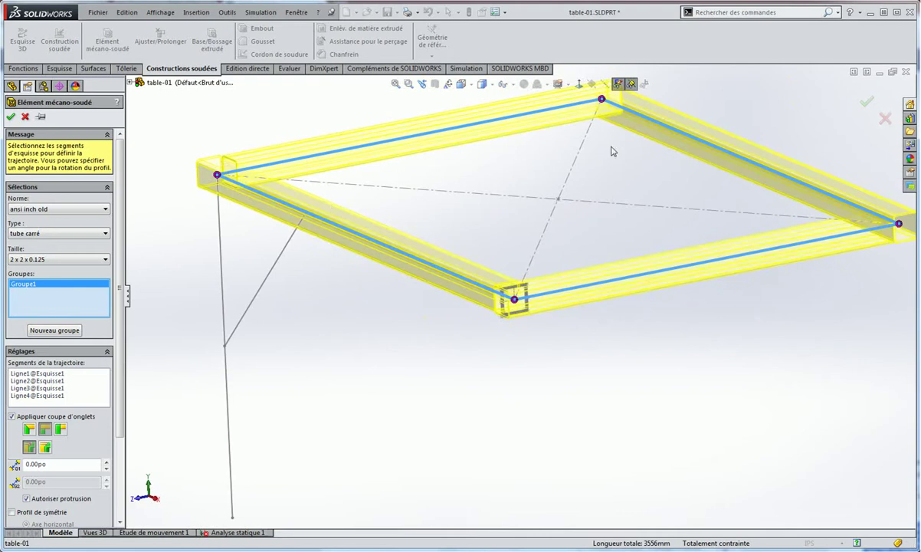
pyautogui.scroll(-3, 527, 286)
pyautogui.scroll(-2, 500, 314)
pyautogui.scroll(1, 440, 337)
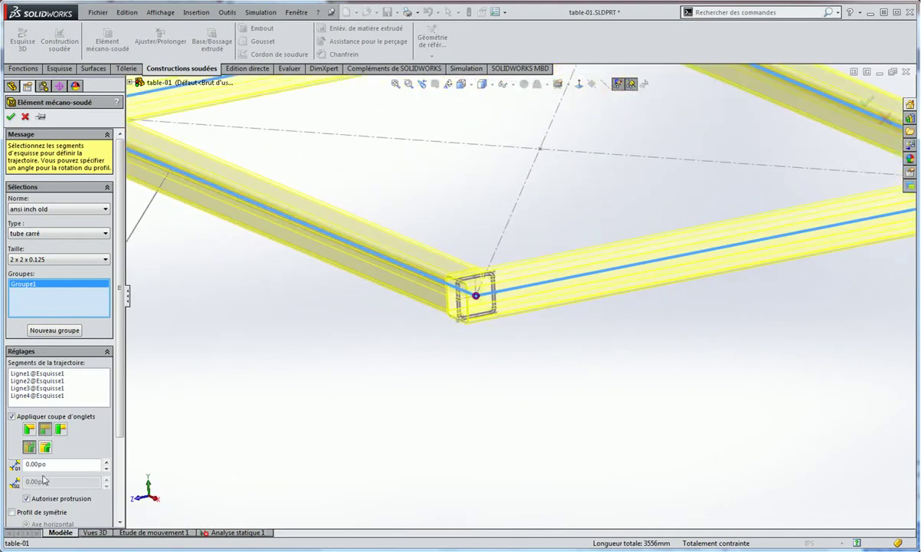
pyautogui.scroll(-3, 76, 482)
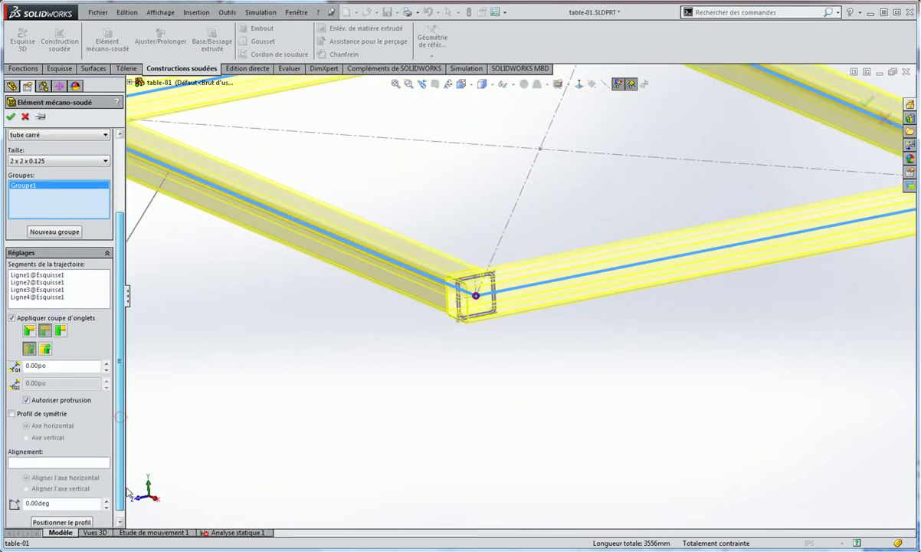
# Reposition the tube profile so its corner point sits on the path vertex.
pyautogui.click(59, 516)
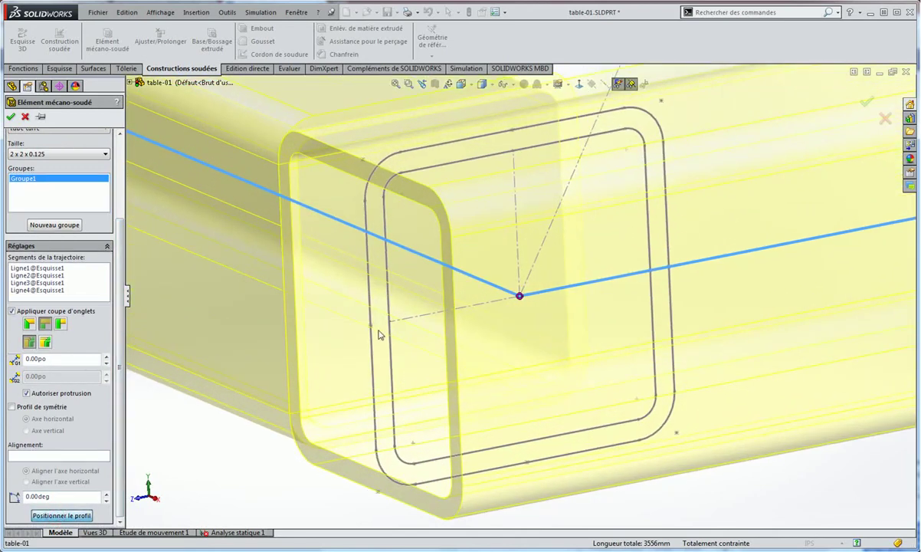
pyautogui.click(372, 326)
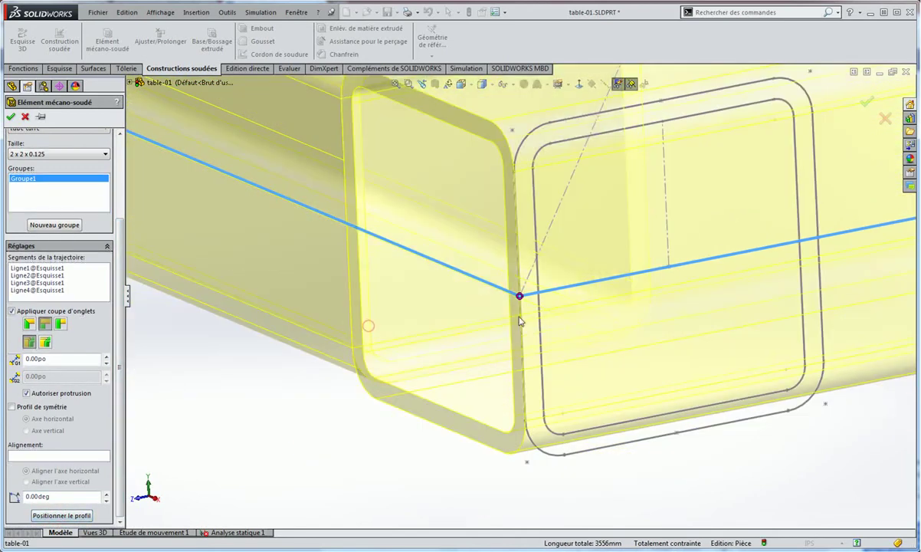
pyautogui.click(62, 515)
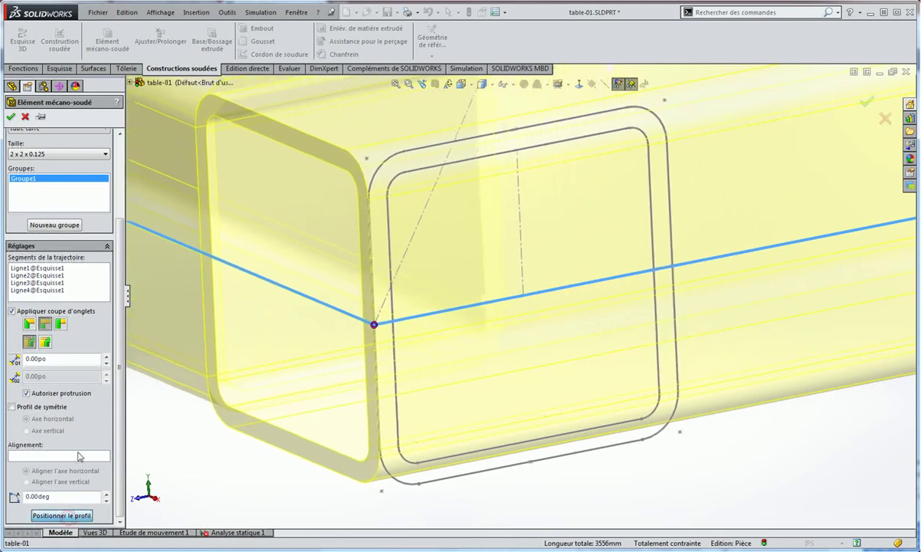
pyautogui.click(362, 162)
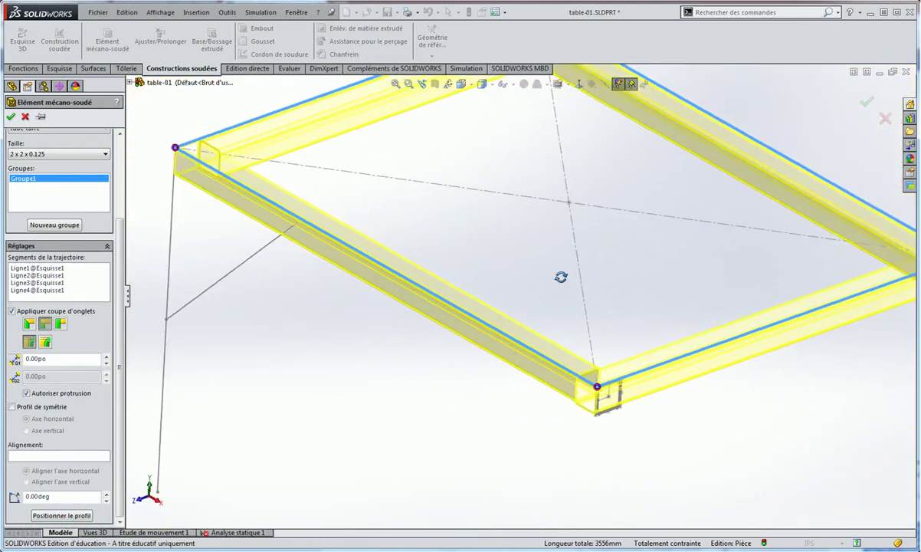
# Set the frame corners to butt joints after comparing the mitre and butt end treatments.
pyautogui.click(29, 323)
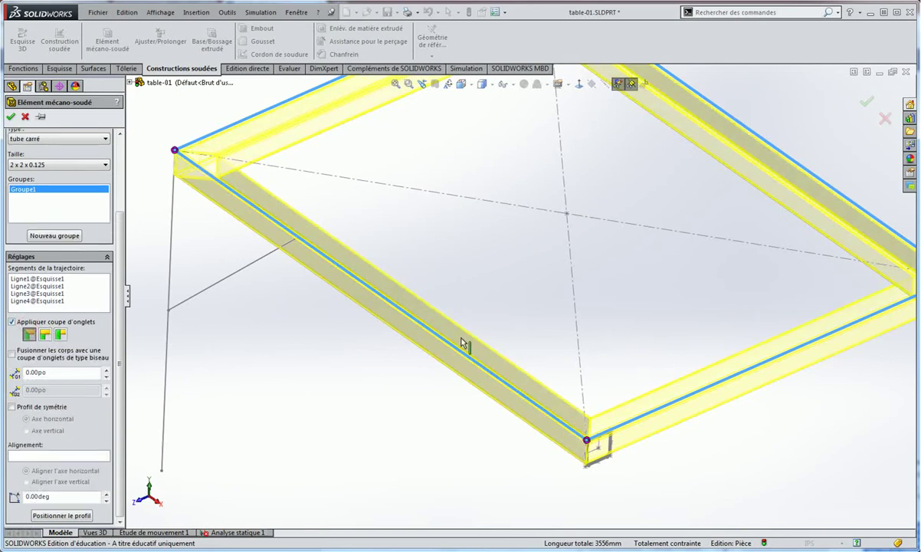
pyautogui.scroll(3, 463, 343)
pyautogui.moveTo(535, 312); pyautogui.dragTo(531, 339, button='middle')
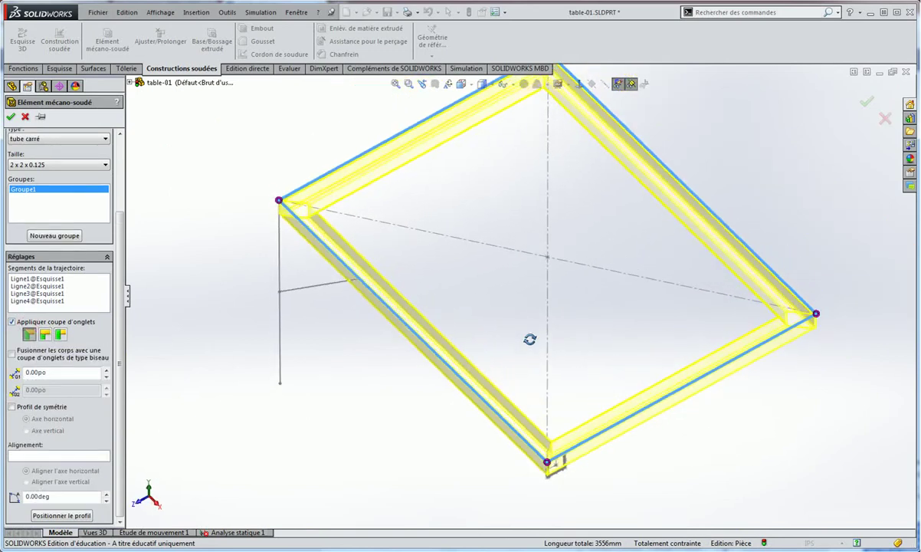
pyautogui.click(46, 336)
pyautogui.click(60, 335)
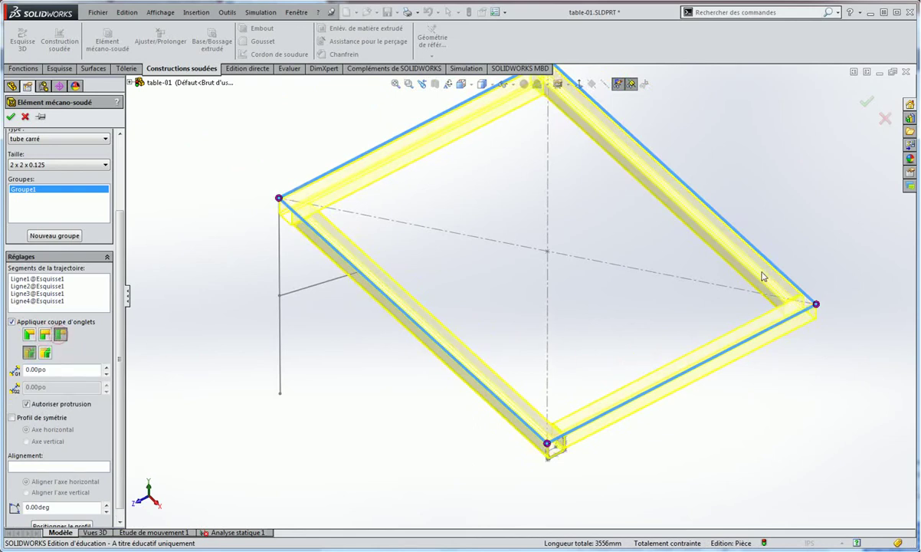
pyautogui.scroll(-2, 771, 299)
pyautogui.scroll(3, 529, 268)
pyautogui.scroll(1, 406, 437)
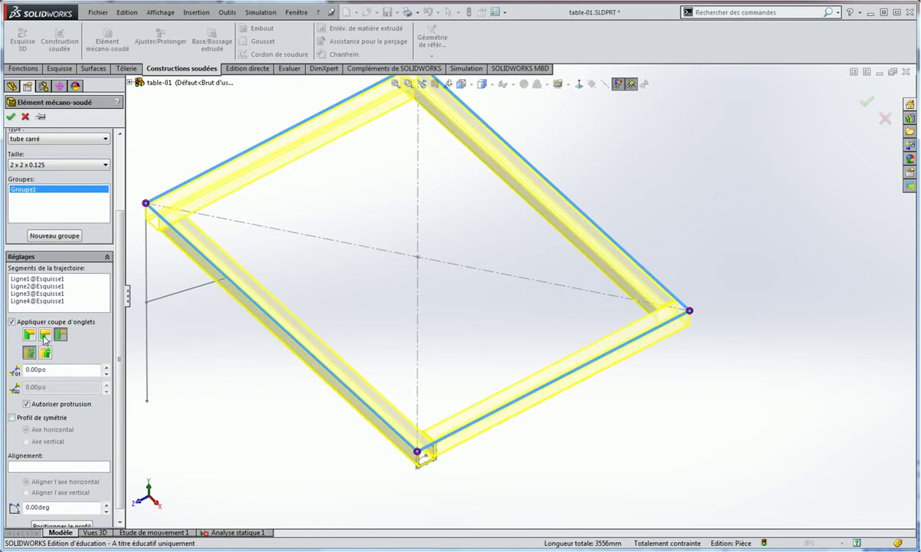
pyautogui.click(45, 335)
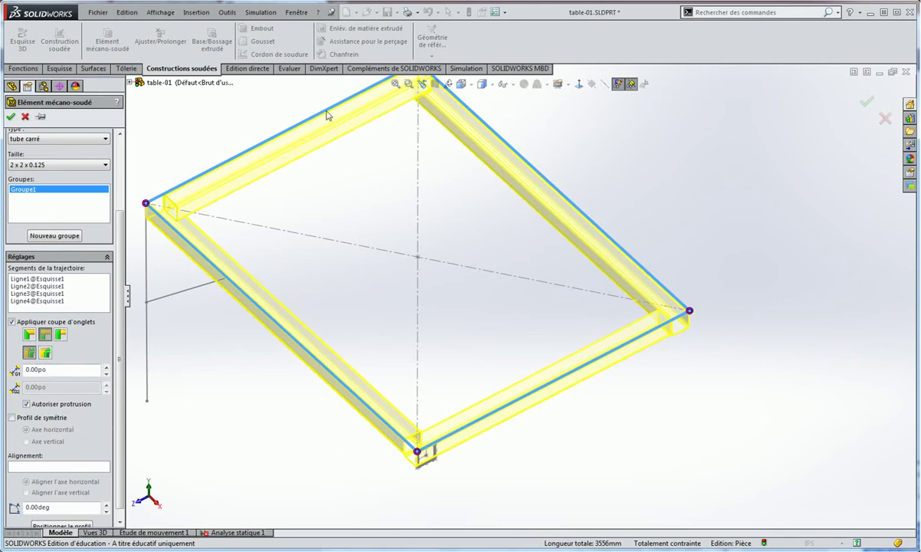
pyautogui.press('z')
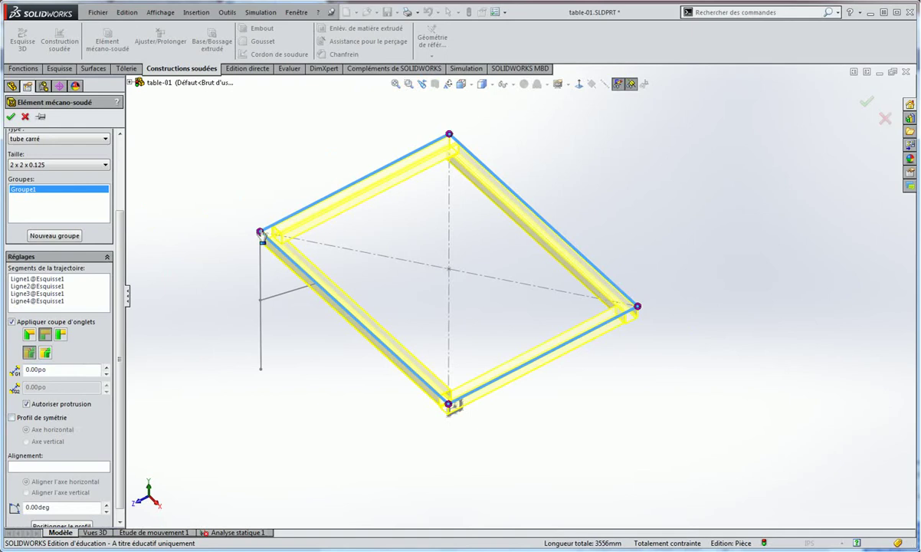
# Set the left frame corner to the middle trim type in Coupe d'onglets.
pyautogui.click(261, 233)
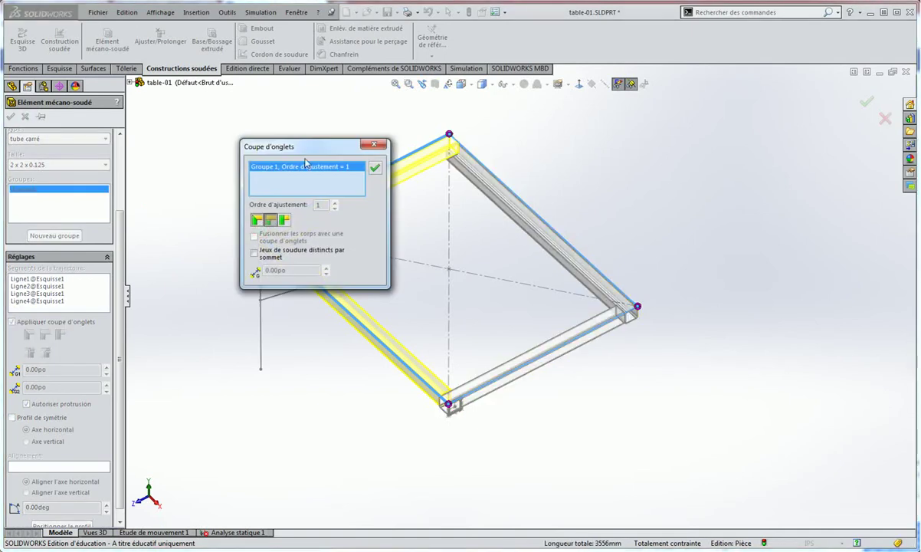
pyautogui.moveTo(305, 147); pyautogui.dragTo(571, 134)
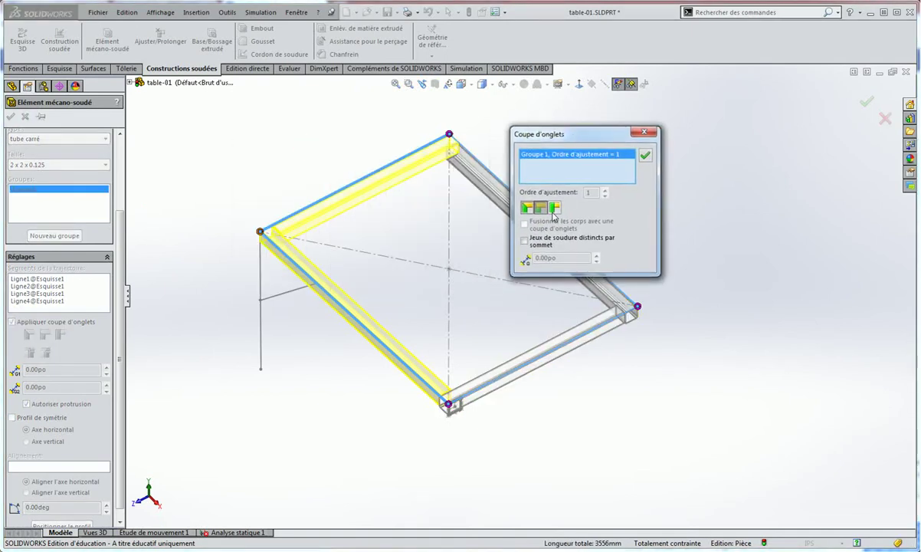
pyautogui.click(554, 208)
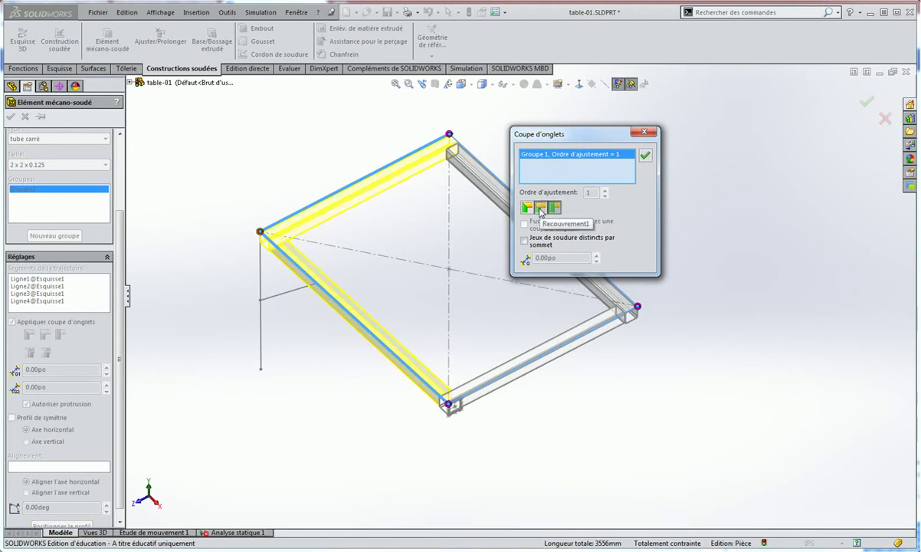
pyautogui.click(540, 208)
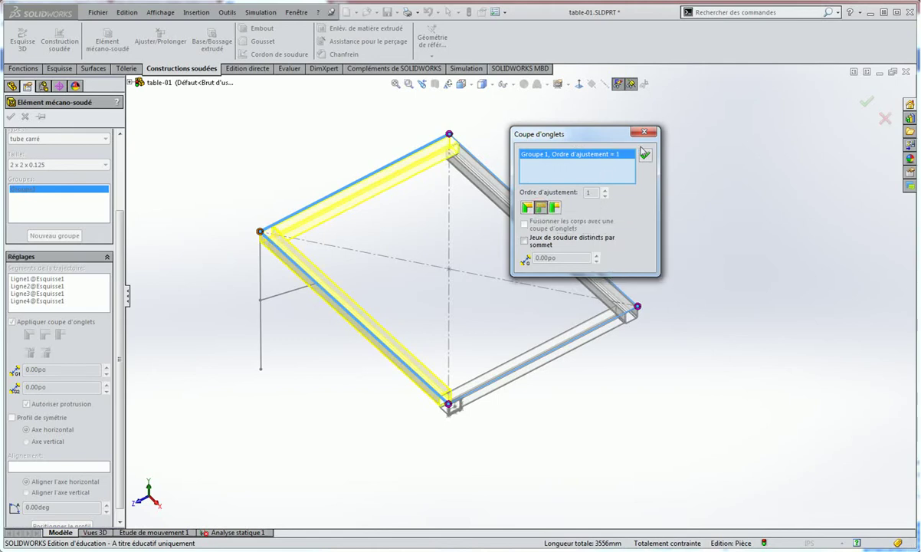
pyautogui.click(644, 153)
# Confirm the bottom corner trim and switch the top corner to the other overlap.
pyautogui.click(450, 403)
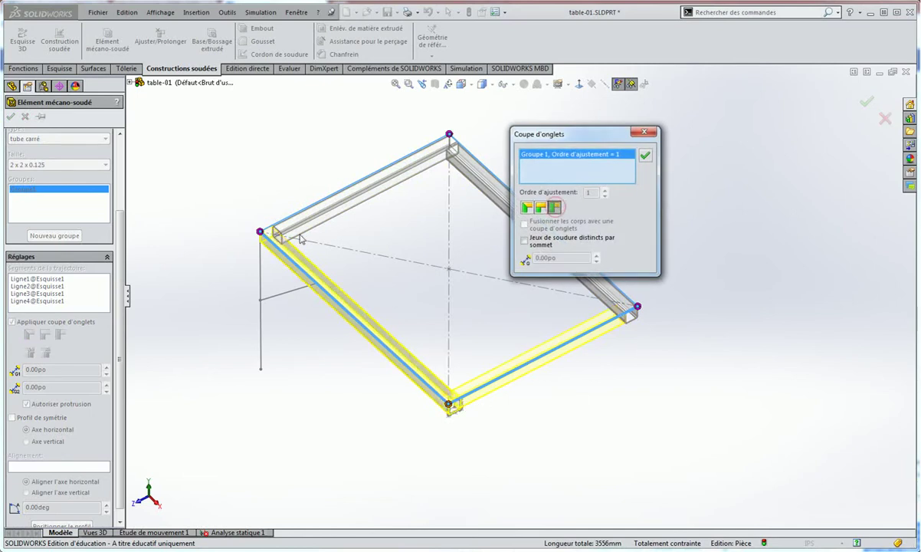
pyautogui.click(645, 156)
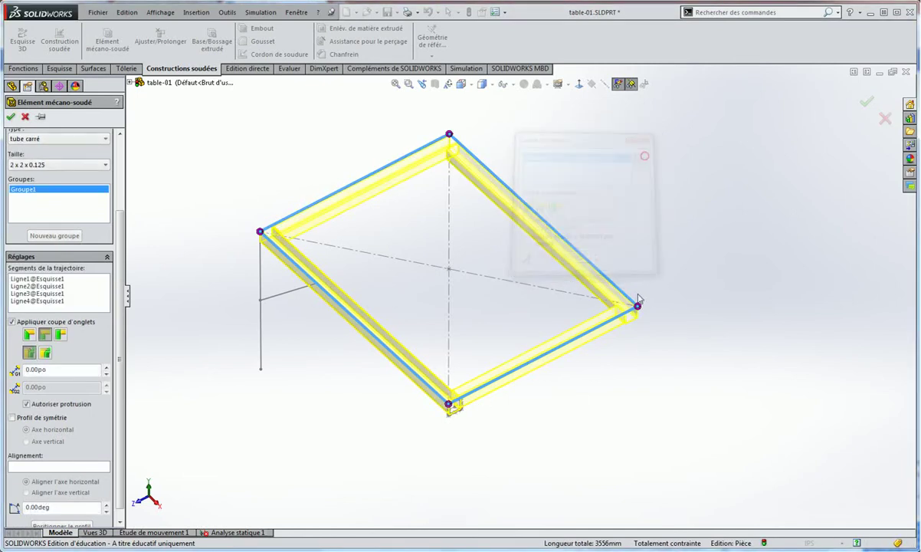
pyautogui.click(449, 135)
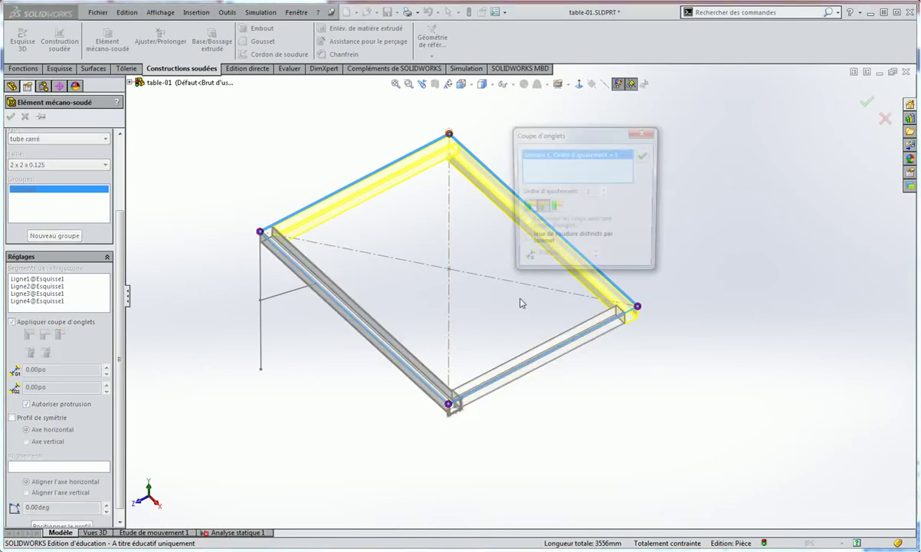
pyautogui.click(555, 209)
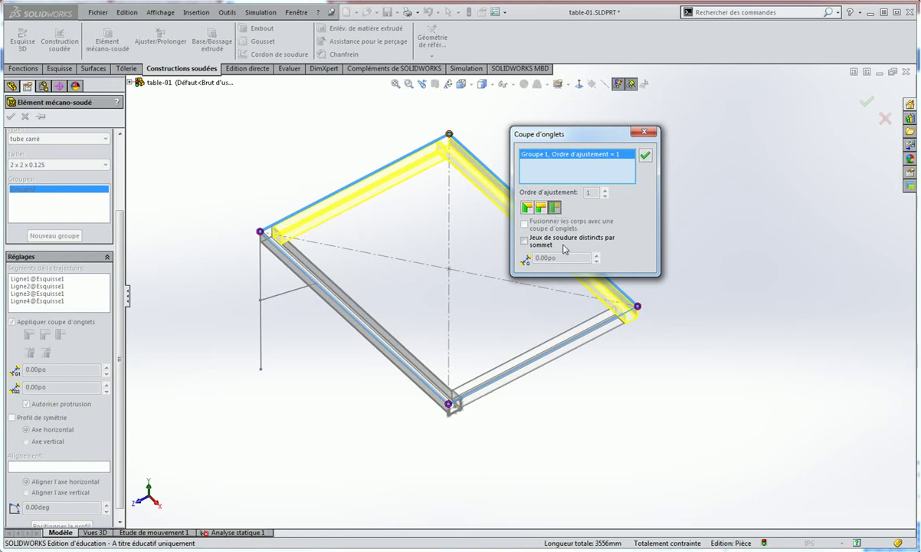
pyautogui.click(644, 157)
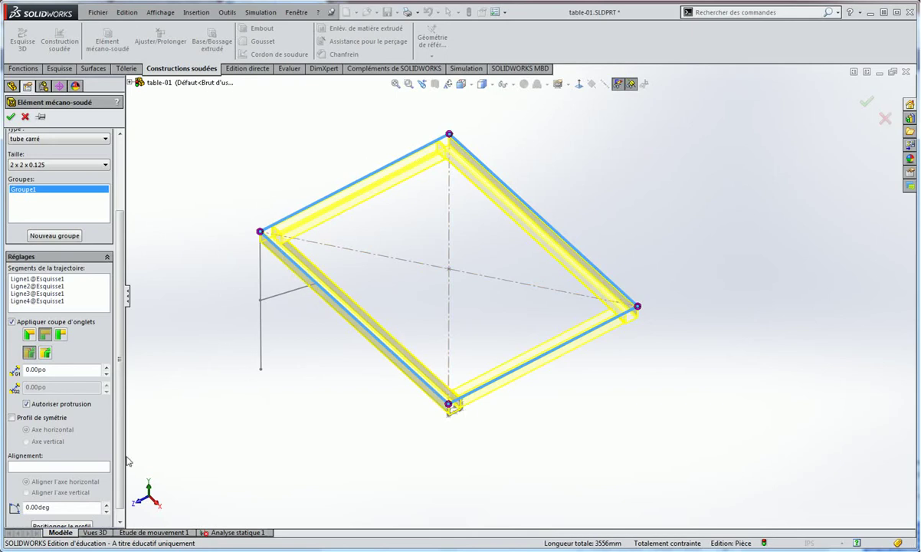
pyautogui.scroll(-1, 119, 351)
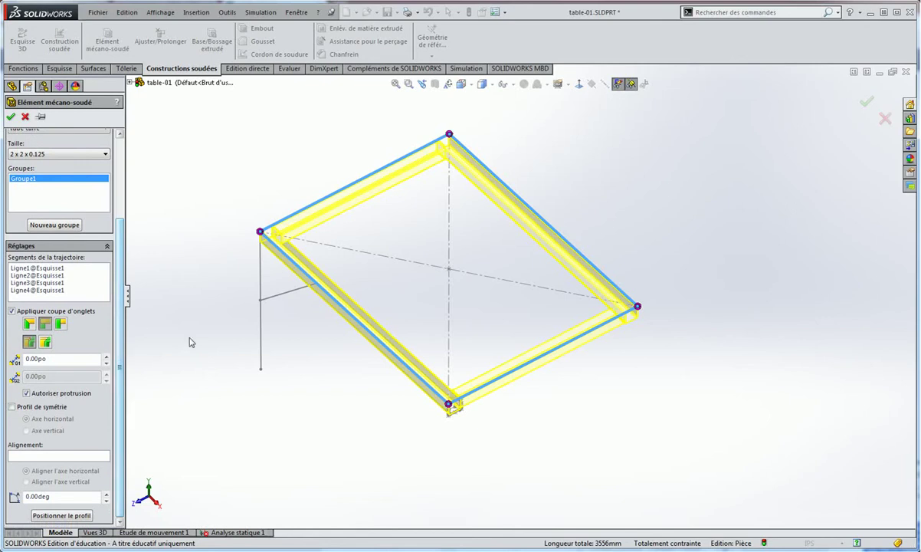
pyautogui.moveTo(189, 340); pyautogui.dragTo(192, 277, button='middle')
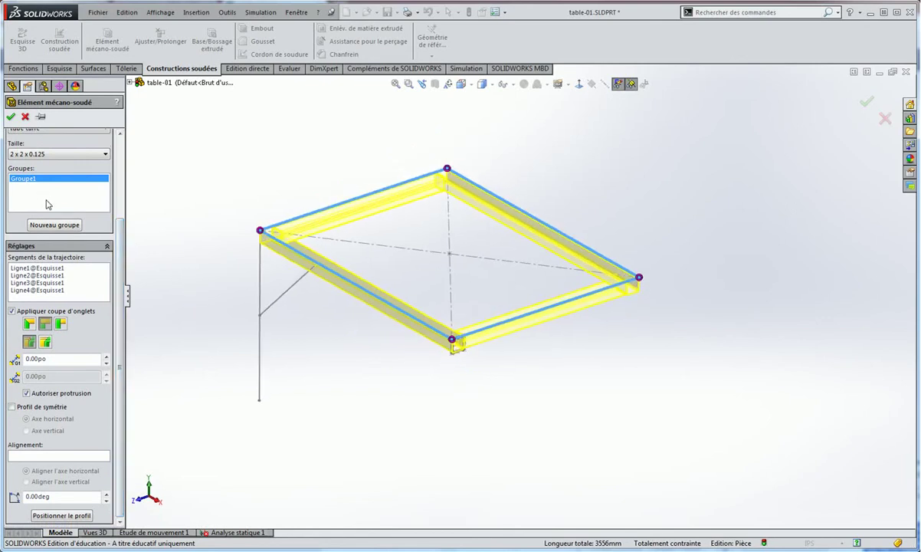
pyautogui.scroll(5, 122, 259)
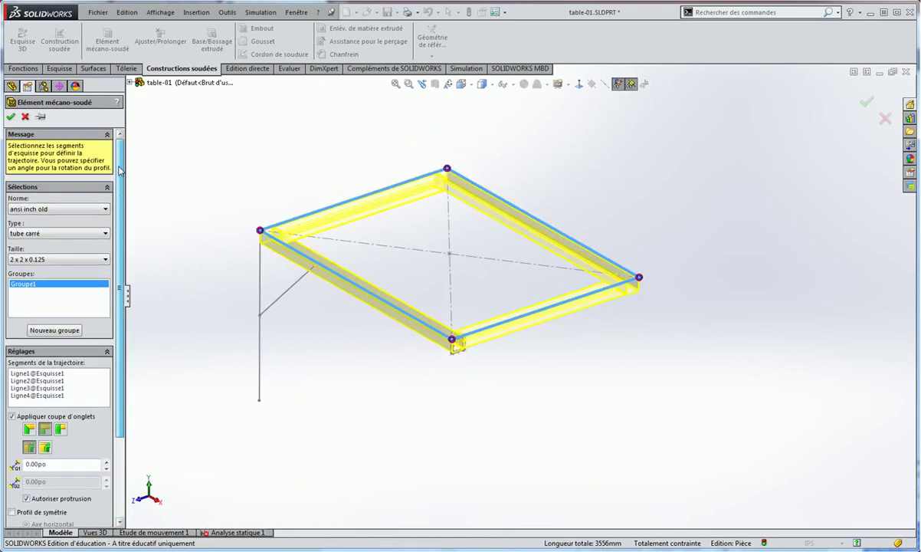
# Create Groupe2 with a 2 x 2 x 0.125 square-tube leg along the vertical 3D sketch line.
pyautogui.click(59, 330)
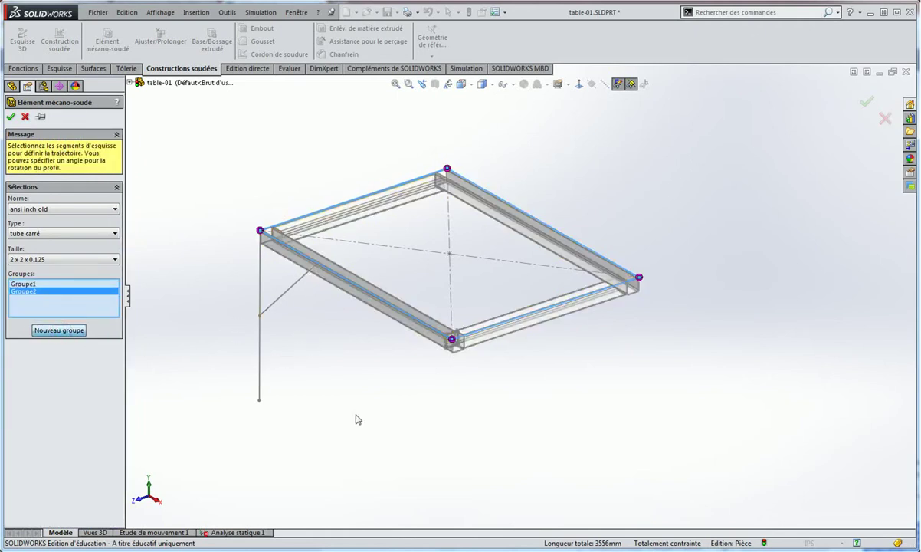
pyautogui.click(259, 280)
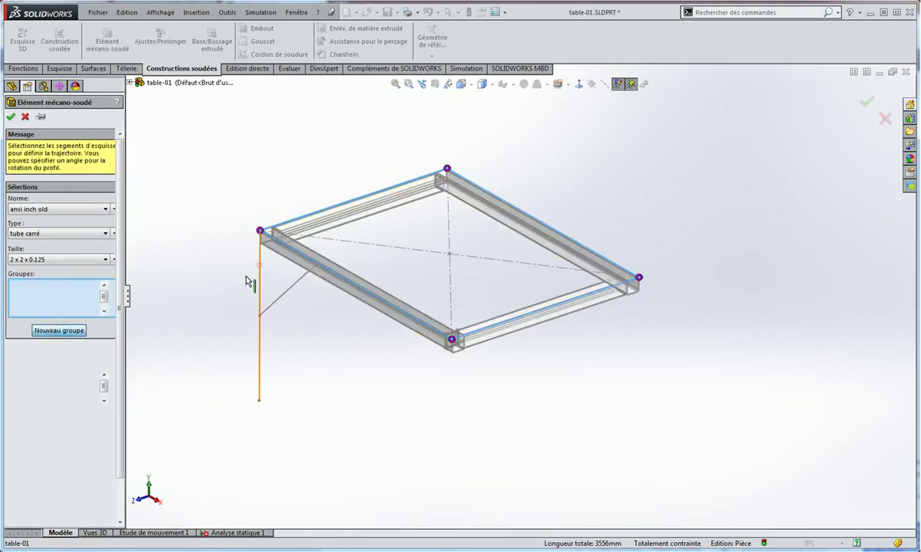
pyautogui.scroll(-3, 323, 322)
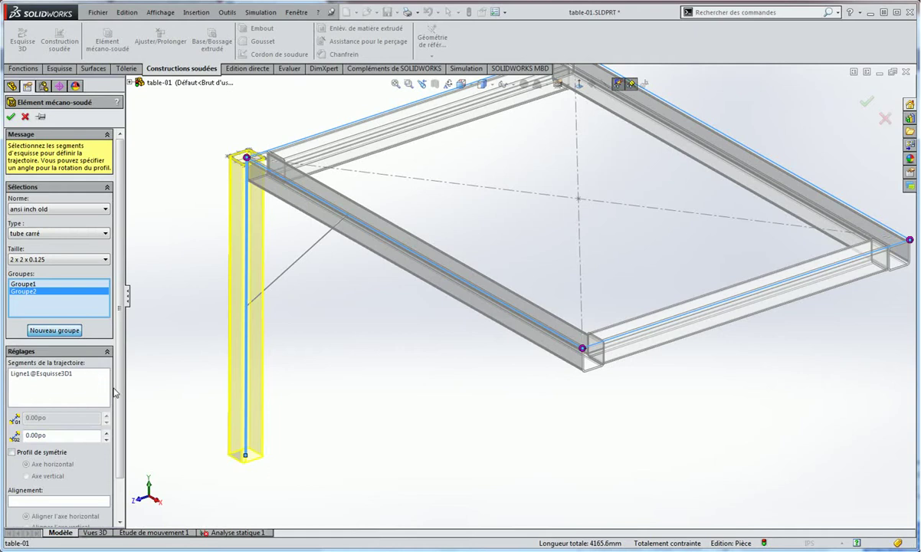
pyautogui.scroll(-2, 113, 391)
pyautogui.scroll(-3, 193, 319)
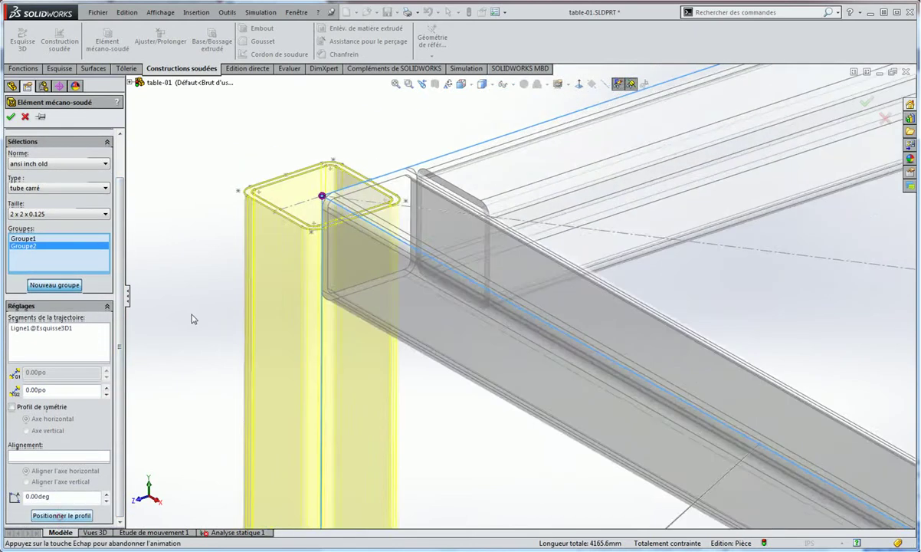
pyautogui.scroll(-3, 193, 319)
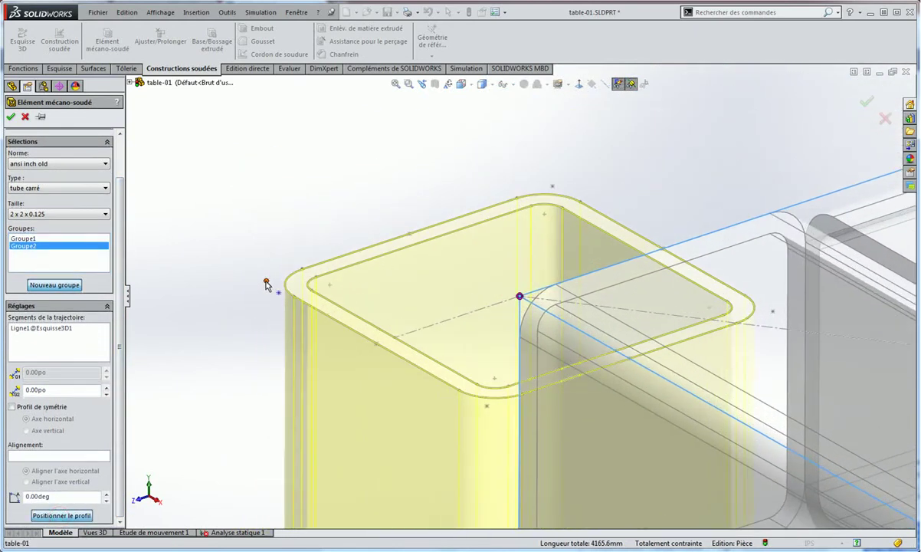
pyautogui.scroll(3, 362, 309)
pyautogui.scroll(3, 457, 349)
pyautogui.scroll(3, 600, 392)
pyautogui.scroll(2, 600, 392)
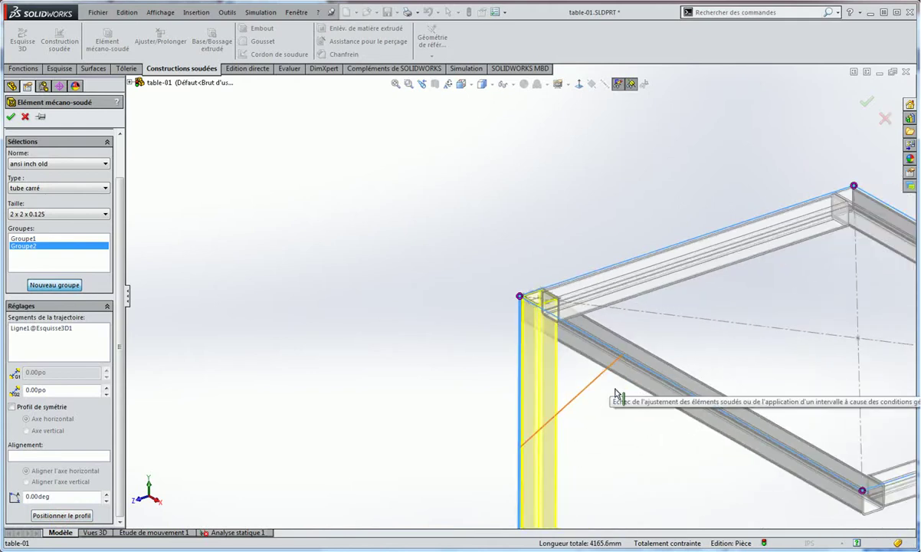
pyautogui.scroll(2, 617, 391)
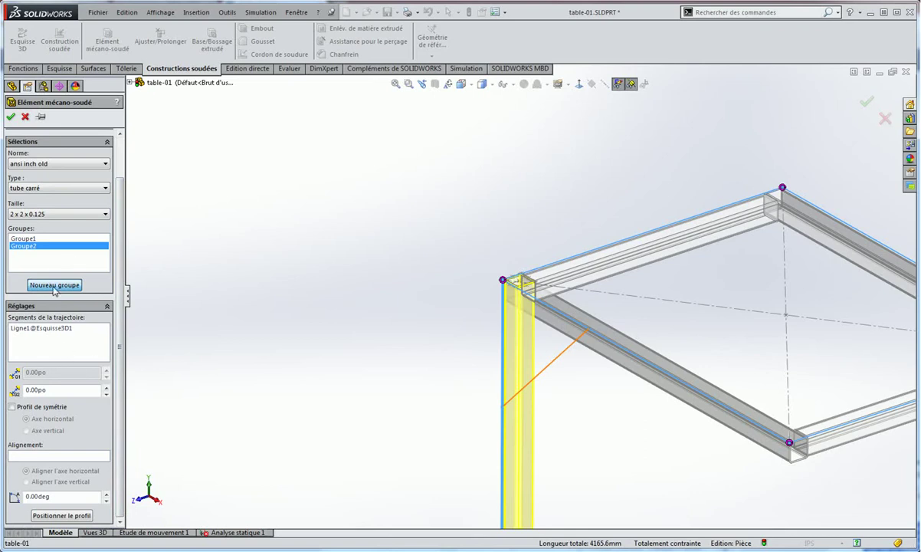
# Create Groupe3 with a square tube along the diagonal brace line.
pyautogui.click(54, 288)
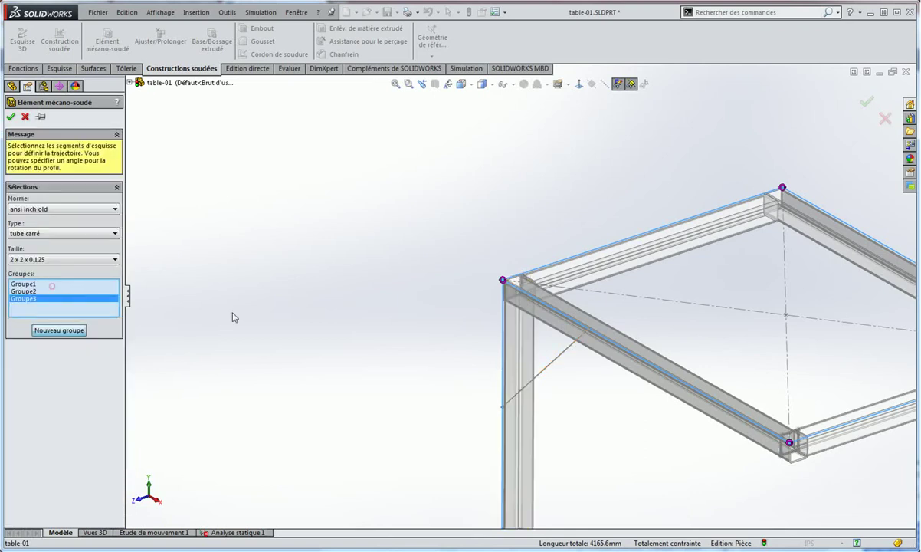
pyautogui.click(546, 377)
pyautogui.scroll(-3, 592, 392)
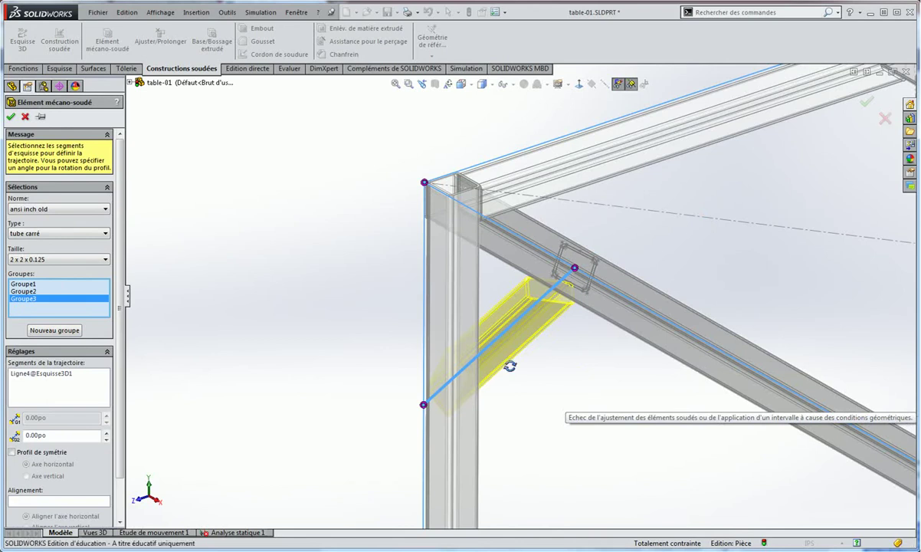
pyautogui.moveTo(510, 366)
pyautogui.mouseDown(button='middle')
pyautogui.moveTo(496, 407)
pyautogui.moveTo(536, 386)
pyautogui.moveTo(534, 355)
pyautogui.mouseUp(button='middle')
pyautogui.scroll(-2, 633, 309)
pyautogui.scroll(-2, 376, 385)
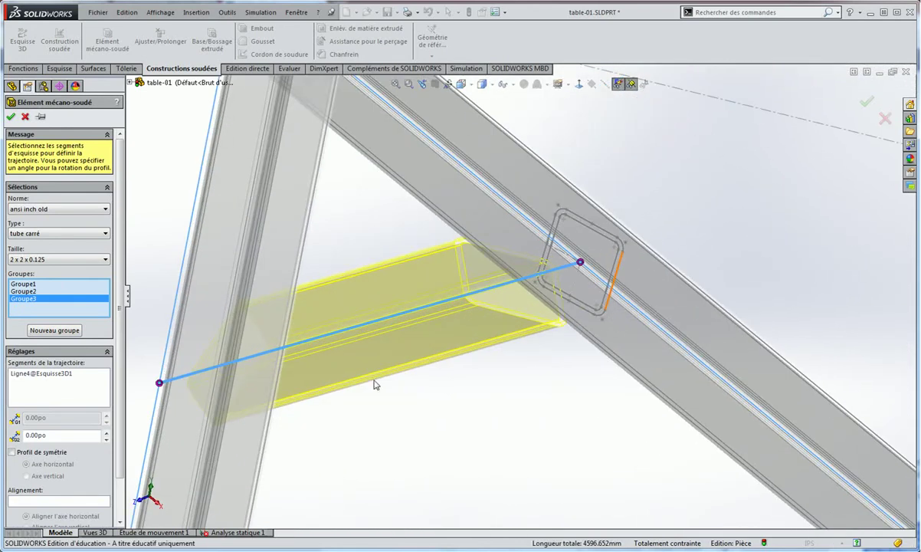
pyautogui.scroll(-2, 103, 430)
pyautogui.scroll(-1, 103, 429)
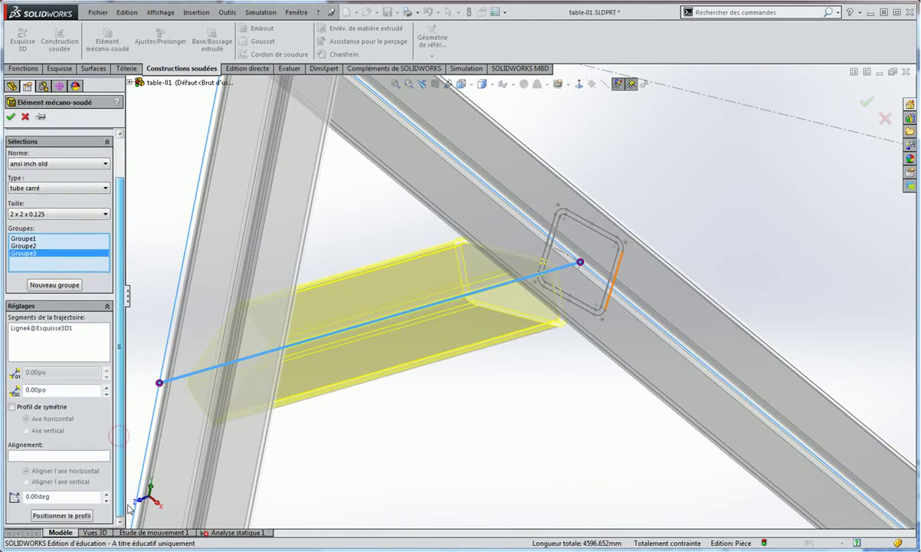
# Rotate the brace profile 45deg and anchor it at the profile's corner point.
pyautogui.click(106, 495)
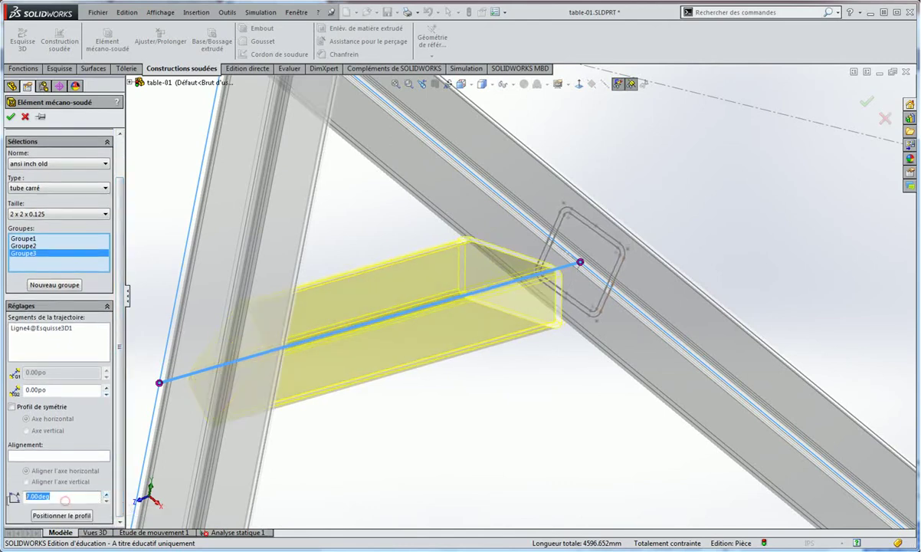
pyautogui.write('45')
pyautogui.press('Return')
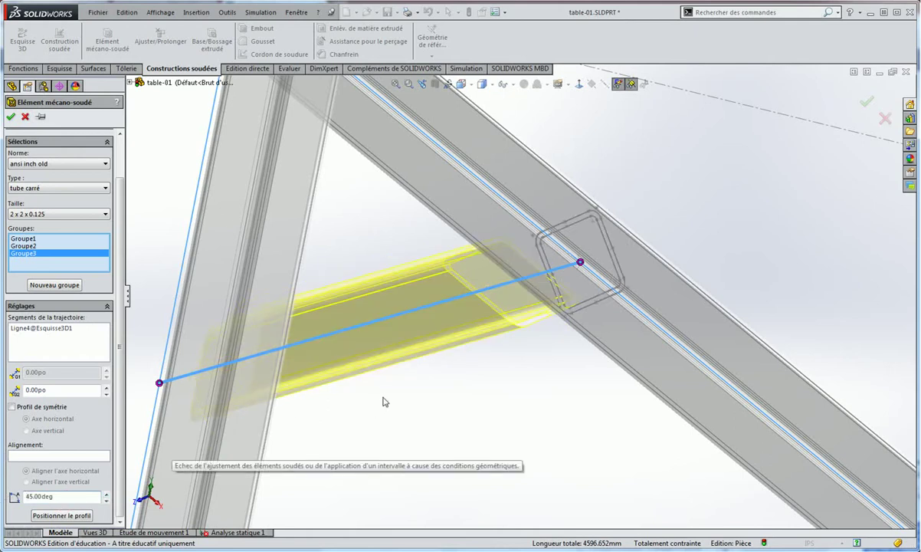
pyautogui.moveTo(513, 318)
pyautogui.mouseDown(button='middle')
pyautogui.moveTo(498, 285)
pyautogui.moveTo(464, 327)
pyautogui.mouseUp(button='middle')
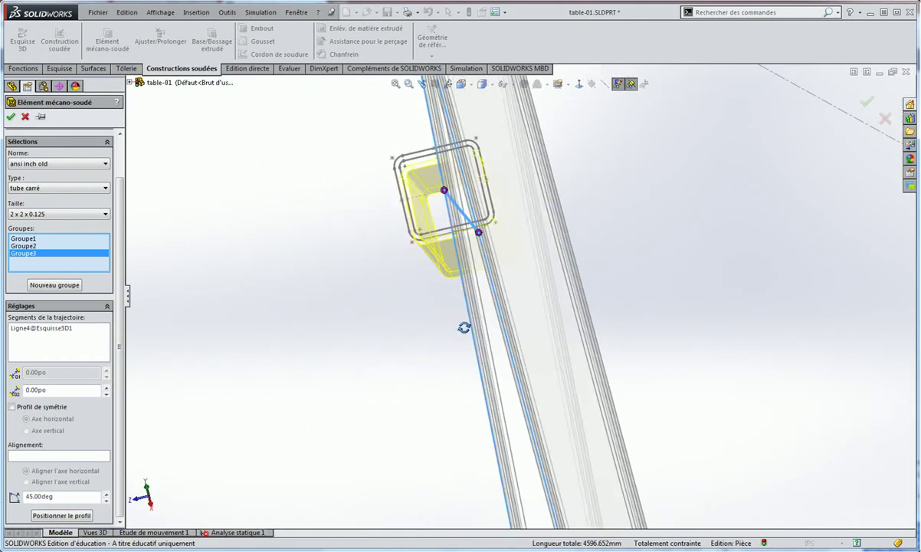
pyautogui.click(76, 517)
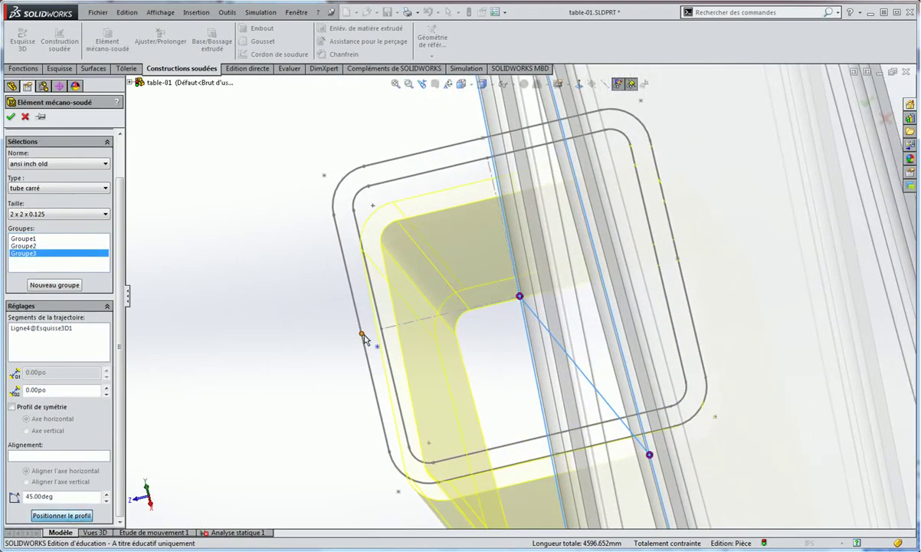
pyautogui.click(363, 335)
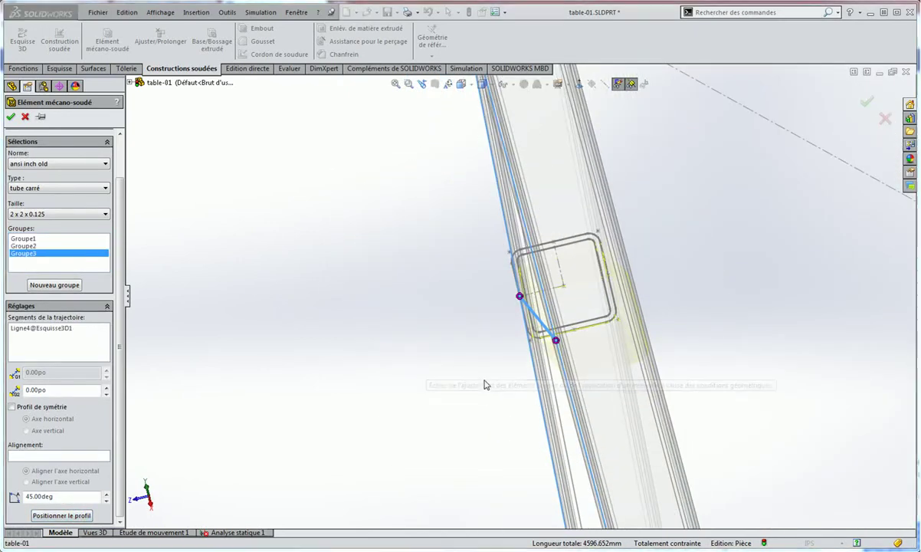
pyautogui.moveTo(515, 374)
pyautogui.mouseDown(button='middle')
pyautogui.moveTo(473, 370)
pyautogui.moveTo(550, 344)
pyautogui.moveTo(495, 388)
pyautogui.moveTo(490, 403)
pyautogui.moveTo(533, 363)
pyautogui.moveTo(559, 360)
pyautogui.mouseUp(button='middle')
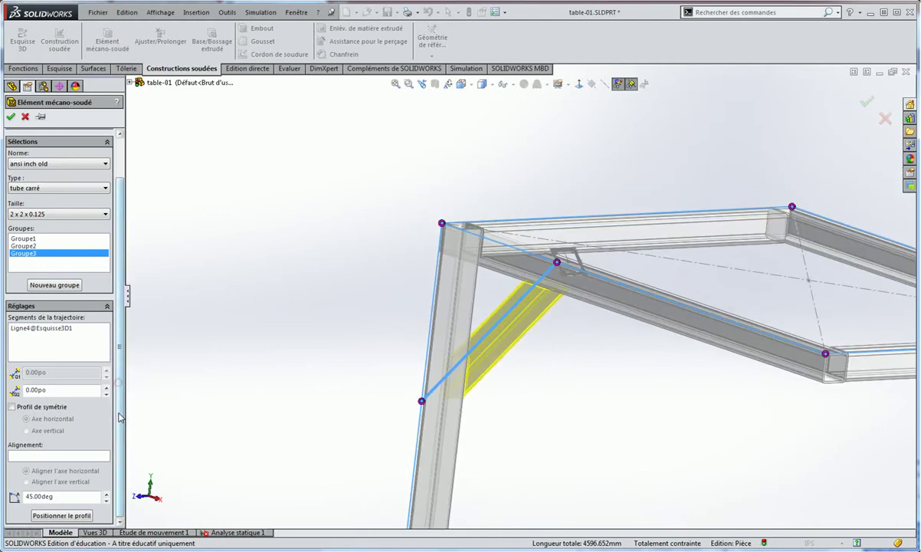
# Add the top rail segment, confirm its corner trim, and complete Elément mécano-soudé1.
pyautogui.click(557, 264)
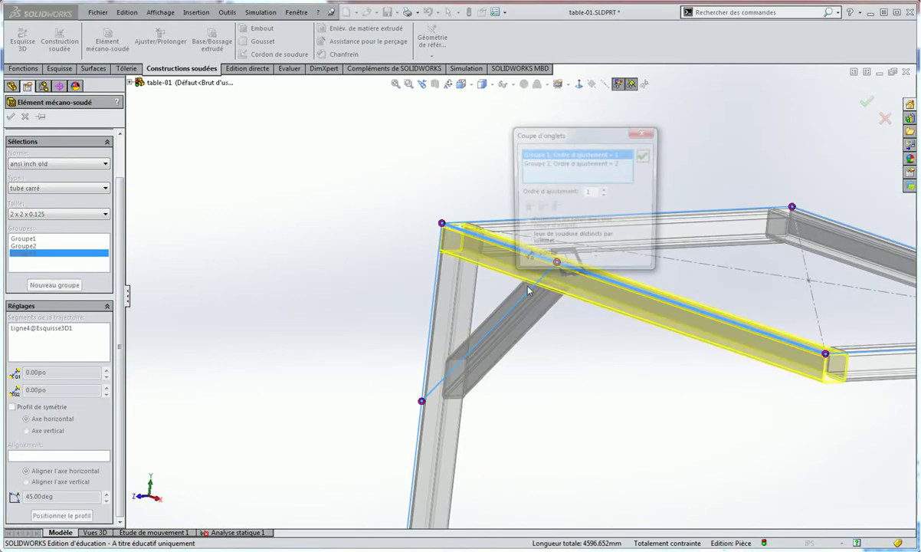
pyautogui.moveTo(573, 137); pyautogui.dragTo(286, 205)
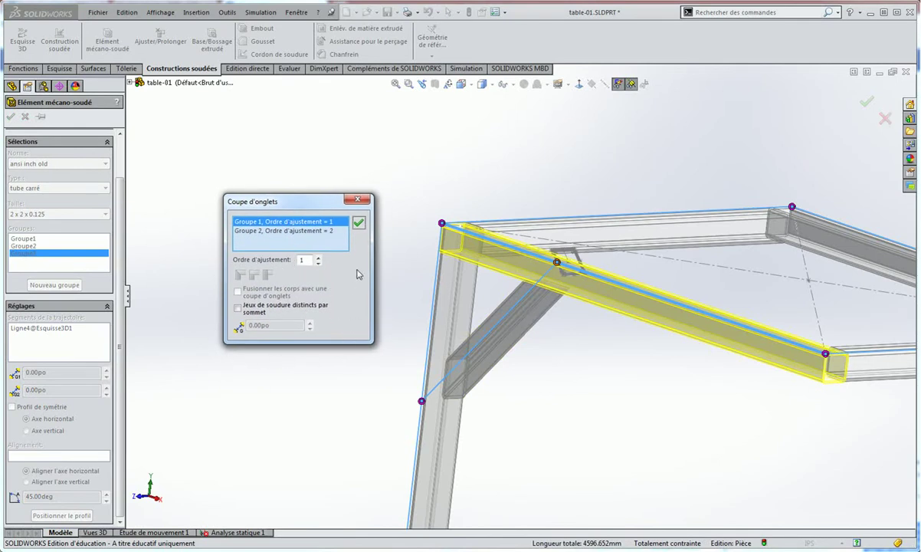
pyautogui.click(359, 228)
pyautogui.moveTo(544, 332); pyautogui.dragTo(590, 324, button='middle')
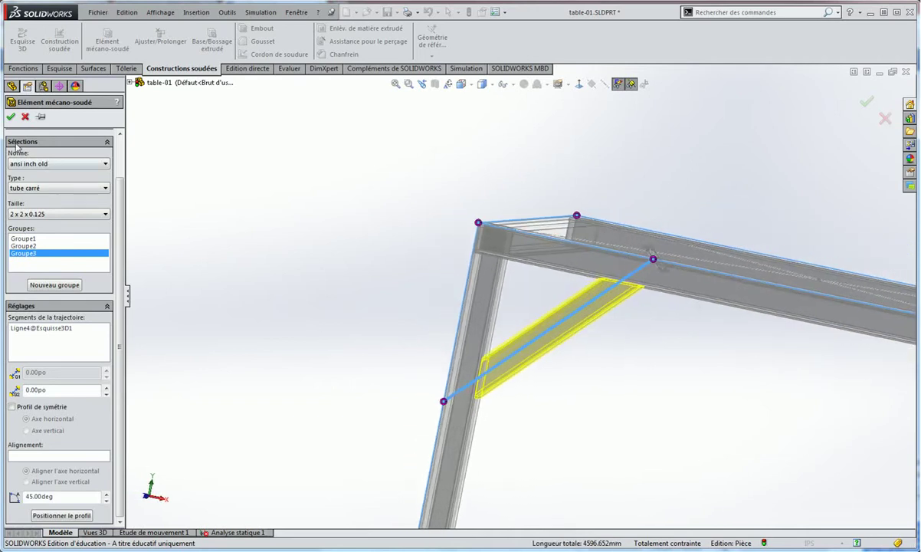
pyautogui.click(11, 117)
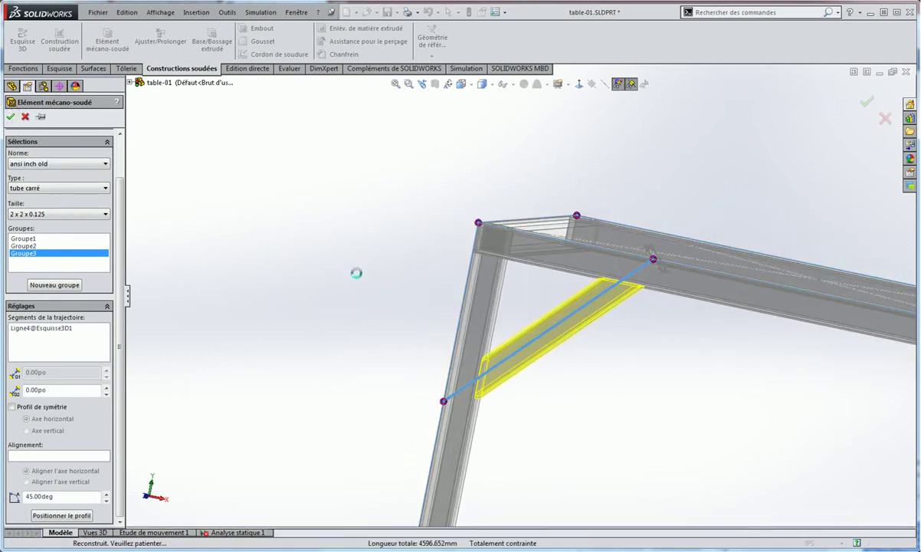
pyautogui.moveTo(413, 286); pyautogui.dragTo(429, 295, button='middle')
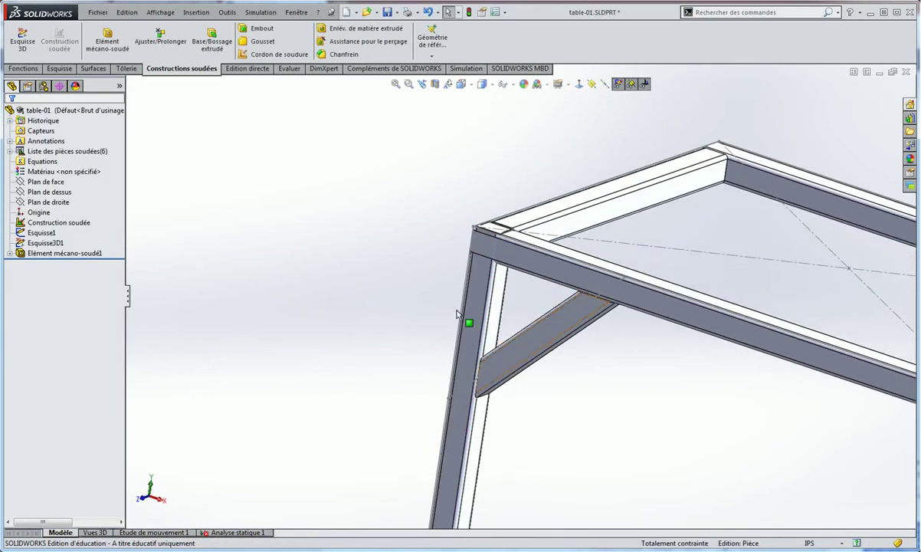
# Give Groupe2's top-left corner in Élément mécano-soudé1 the other overlap trim style and rebuild.
pyautogui.moveTo(484, 288)
pyautogui.mouseDown(button='middle')
pyautogui.moveTo(545, 293)
pyautogui.moveTo(498, 293)
pyautogui.mouseUp(button='middle')
pyautogui.rightClick(64, 253)
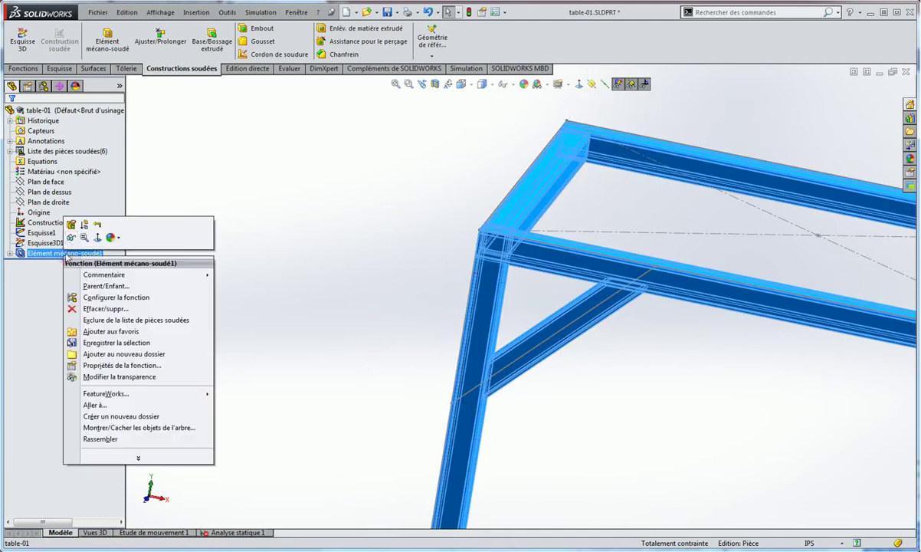
pyautogui.click(70, 226)
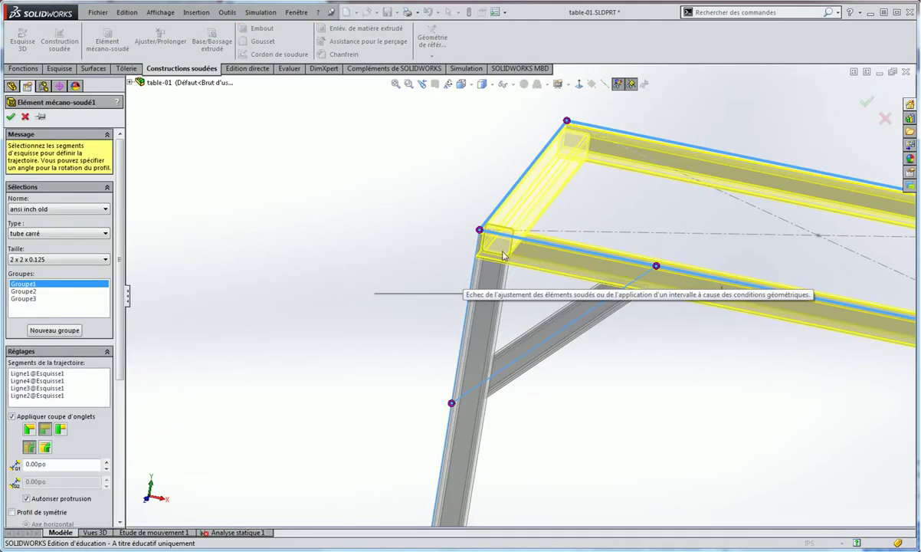
pyautogui.click(21, 291)
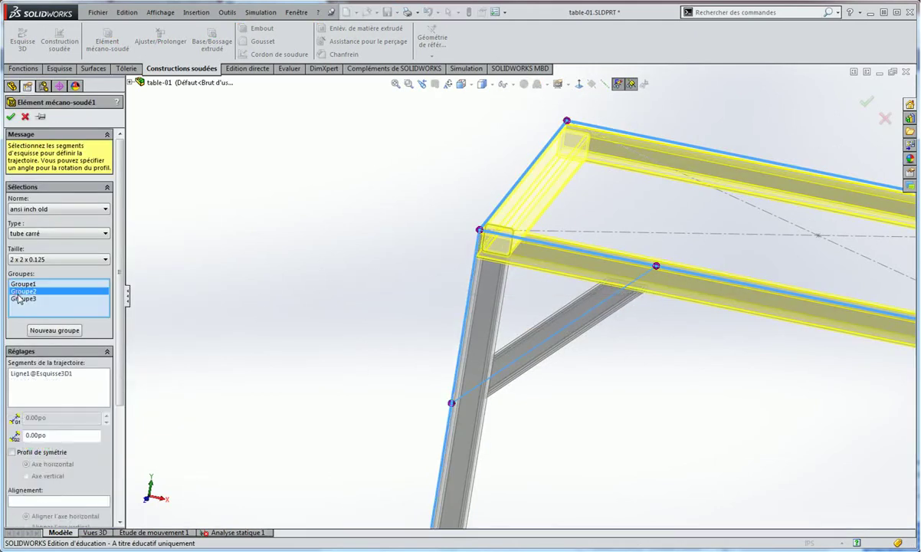
pyautogui.click(480, 230)
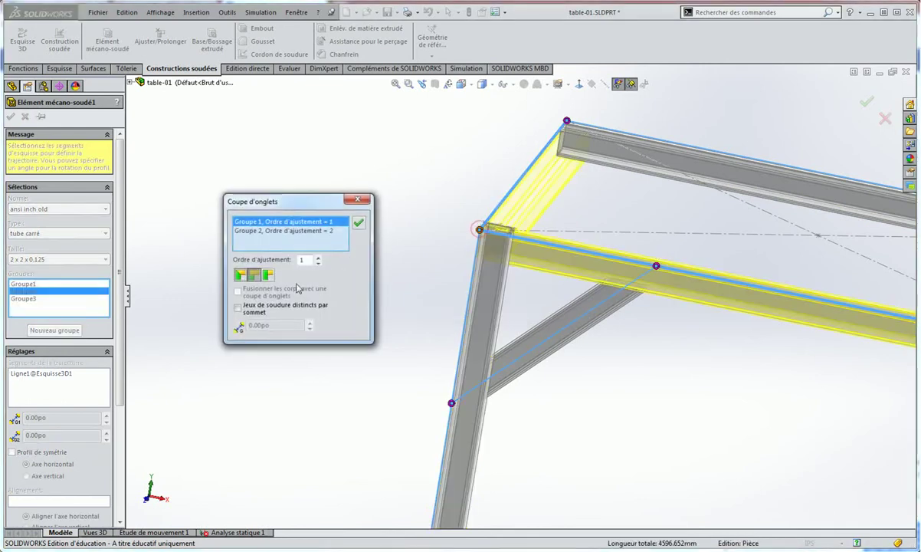
pyautogui.click(268, 276)
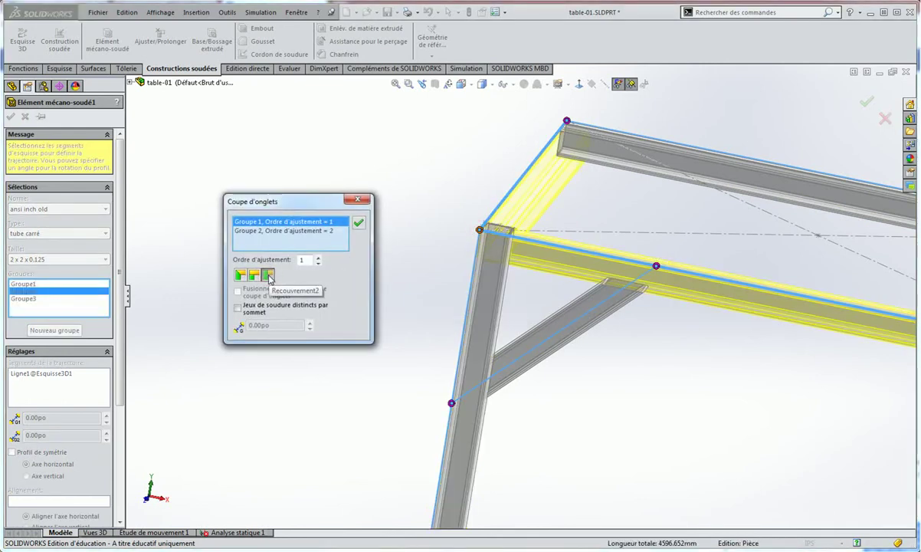
pyautogui.click(254, 275)
pyautogui.moveTo(406, 251)
pyautogui.mouseDown(button='middle')
pyautogui.moveTo(383, 267)
pyautogui.moveTo(364, 237)
pyautogui.mouseUp(button='middle')
pyautogui.click(359, 223)
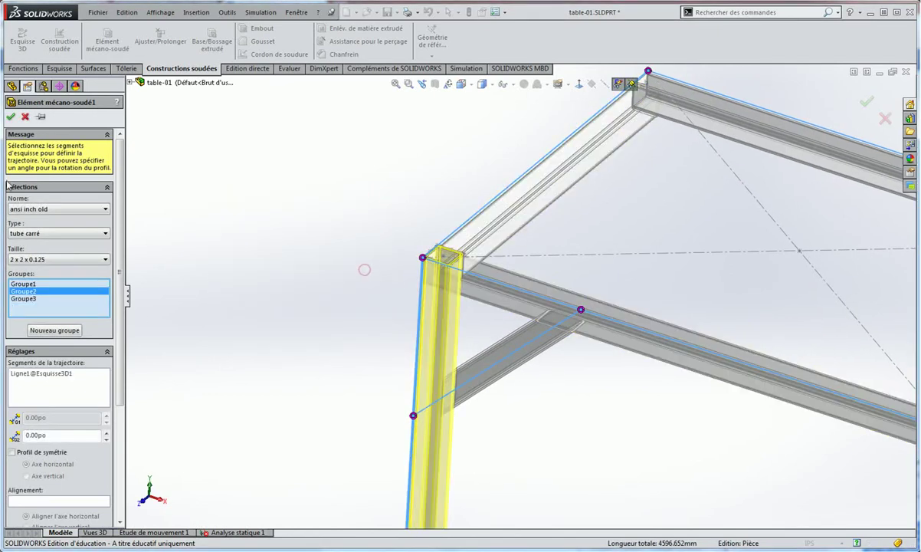
pyautogui.click(11, 117)
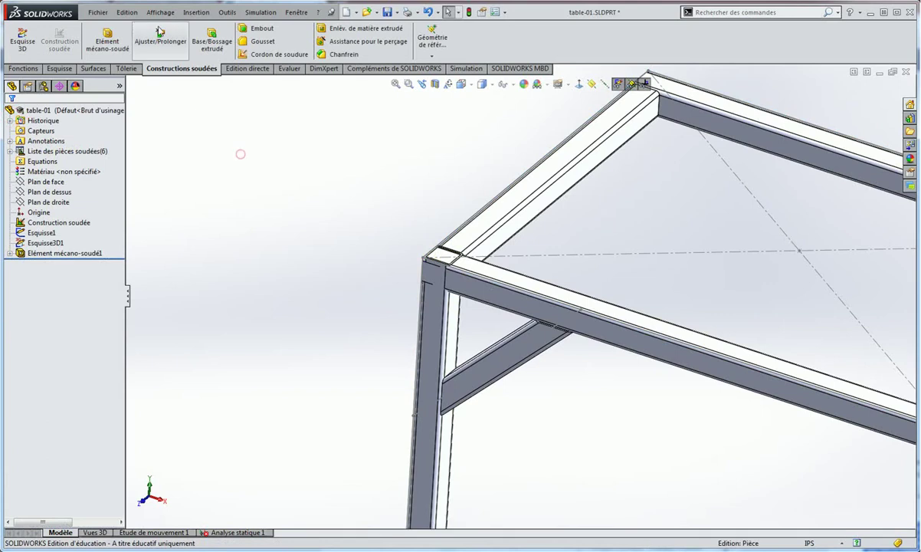
# Trim the left leg tube against the underside of the top rail.
pyautogui.click(160, 37)
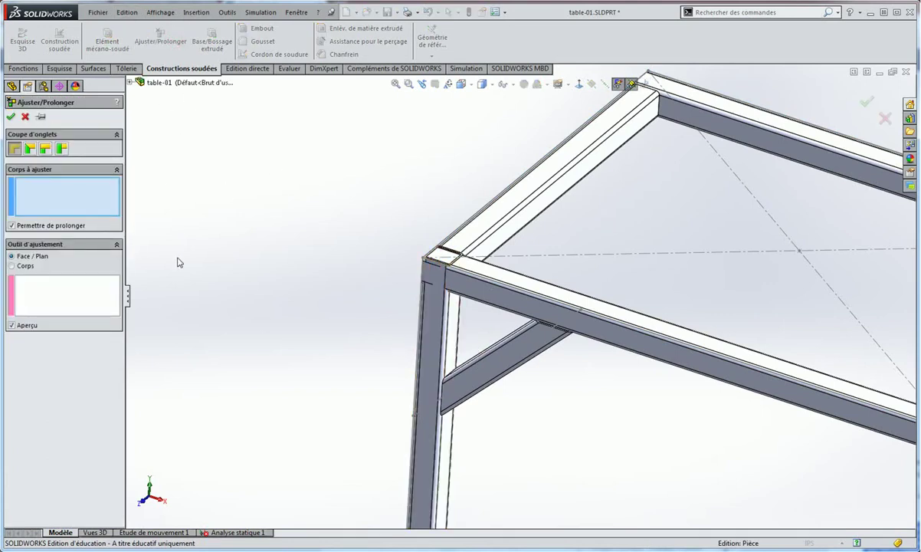
pyautogui.click(420, 338)
pyautogui.moveTo(403, 340)
pyautogui.mouseDown(button='middle')
pyautogui.moveTo(26, 298)
pyautogui.moveTo(428, 245)
pyautogui.mouseUp(button='middle')
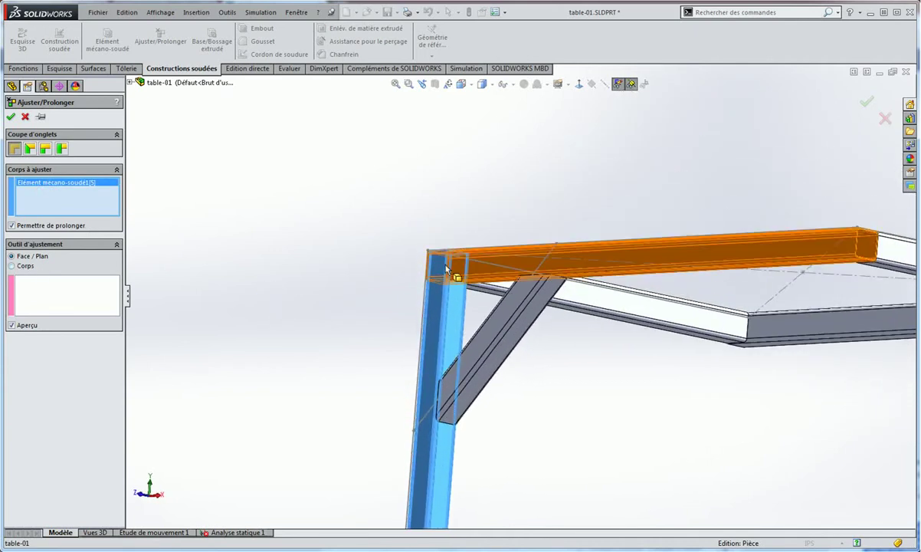
pyautogui.click(59, 299)
pyautogui.scroll(-3, 477, 297)
pyautogui.scroll(-3, 491, 288)
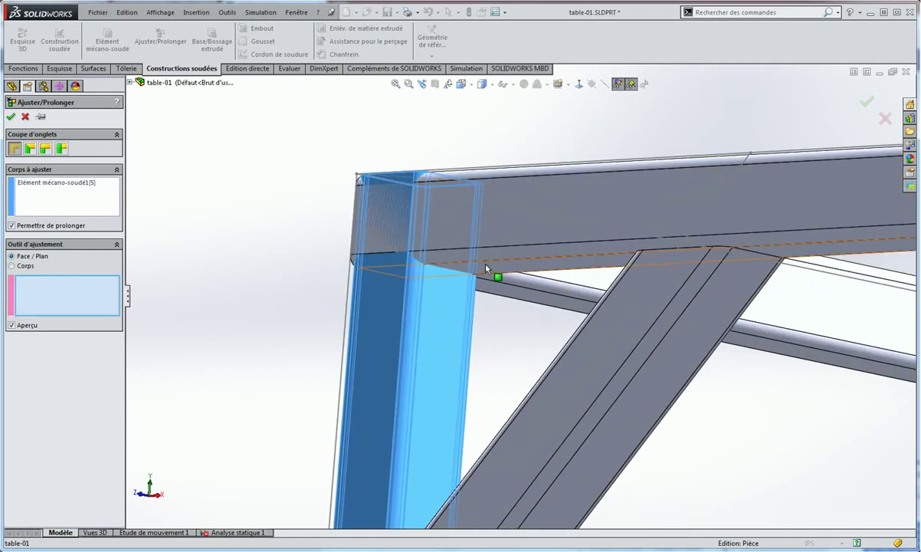
pyautogui.click(486, 268)
pyautogui.moveTo(256, 294)
pyautogui.mouseDown(button='middle')
pyautogui.moveTo(287, 308)
pyautogui.moveTo(302, 354)
pyautogui.moveTo(365, 255)
pyautogui.mouseUp(button='middle')
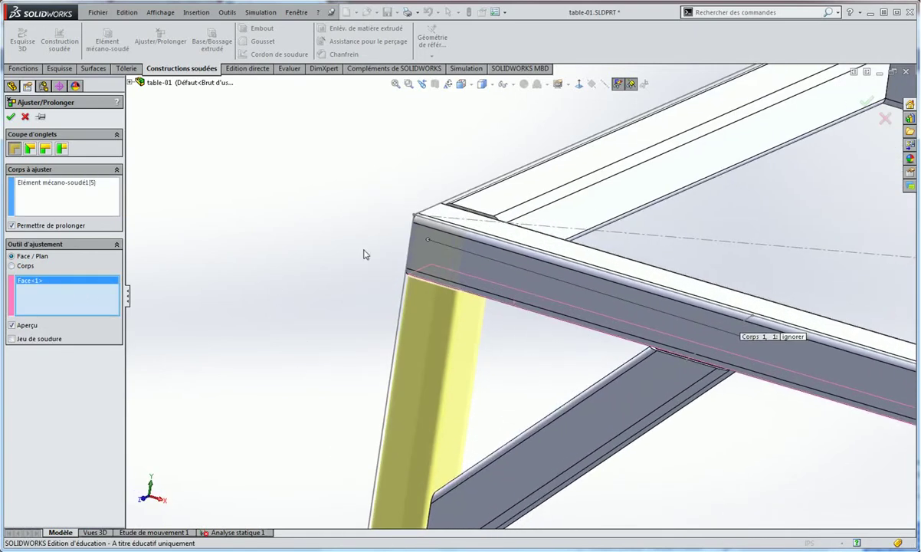
pyautogui.moveTo(312, 308); pyautogui.dragTo(272, 300, button='middle')
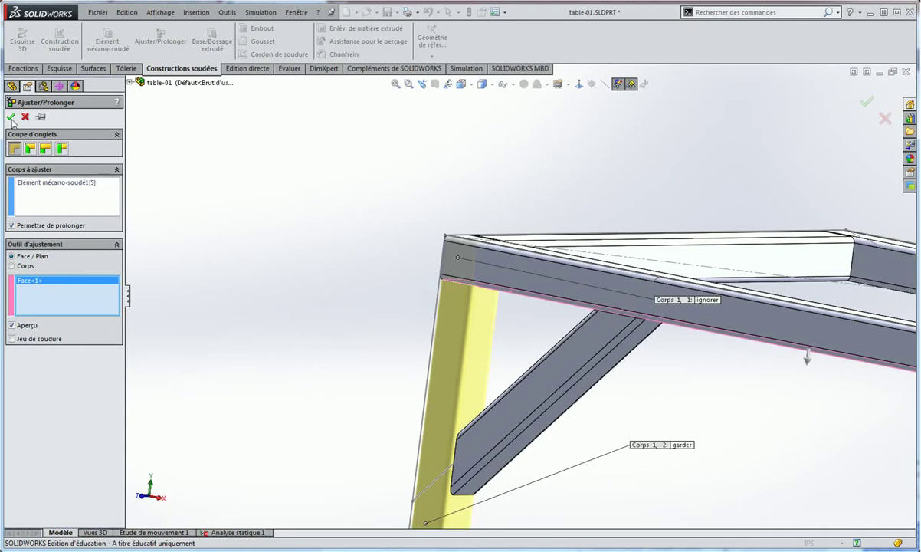
pyautogui.click(10, 117)
pyautogui.moveTo(386, 310)
pyautogui.mouseDown(button='middle')
pyautogui.moveTo(455, 328)
pyautogui.moveTo(533, 309)
pyautogui.moveTo(619, 391)
pyautogui.moveTo(616, 379)
pyautogui.moveTo(487, 347)
pyautogui.moveTo(150, 349)
pyautogui.mouseUp(button='middle')
# Reopen Ajuster/Prolonger1 and try a 0.125 in weld gap on the trim.
pyautogui.click(53, 263)
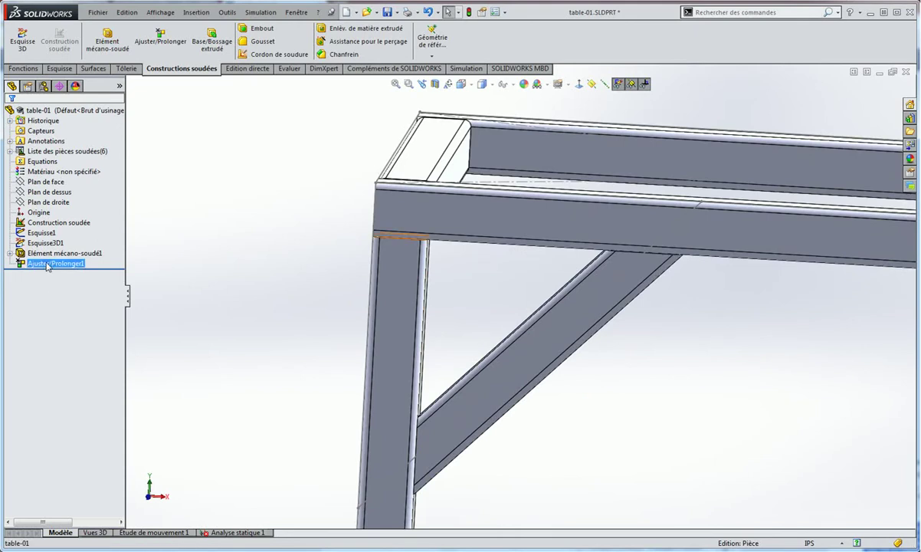
pyautogui.click(55, 235)
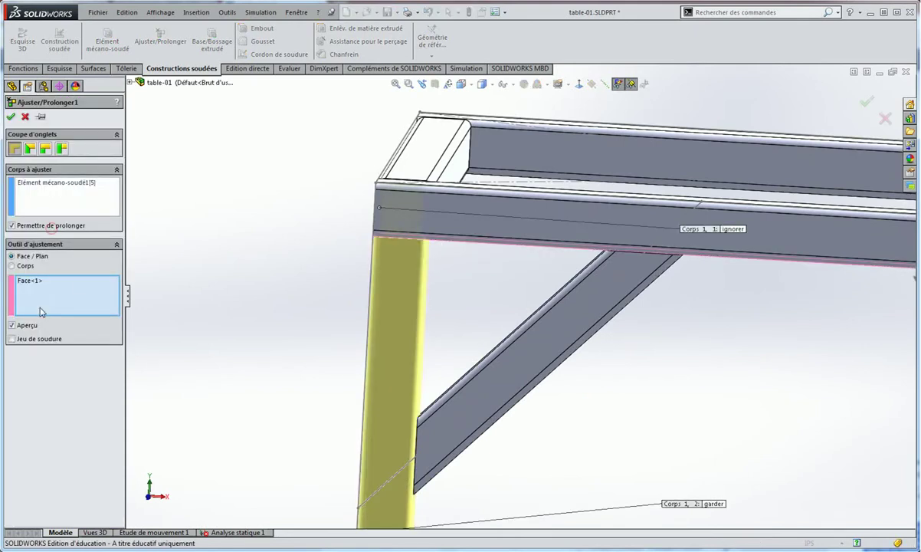
pyautogui.click(12, 339)
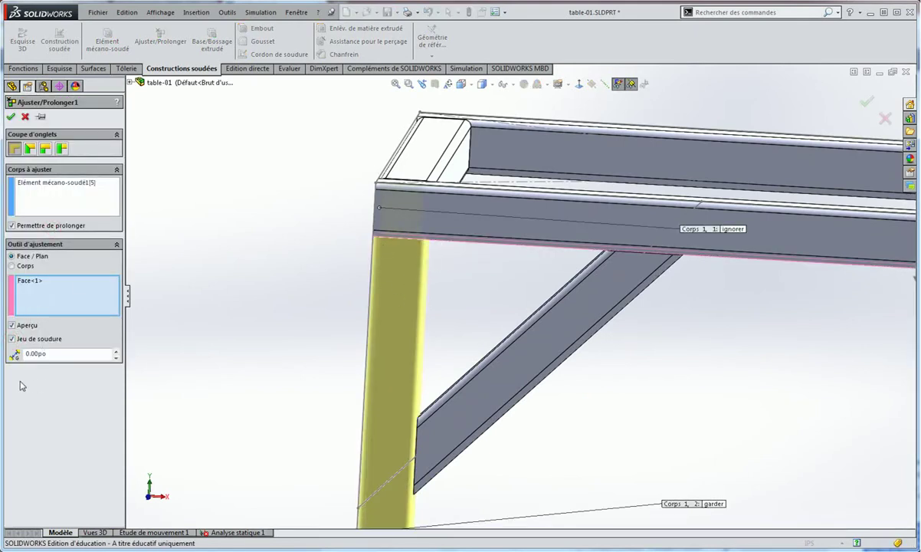
pyautogui.scroll(-2, 405, 262)
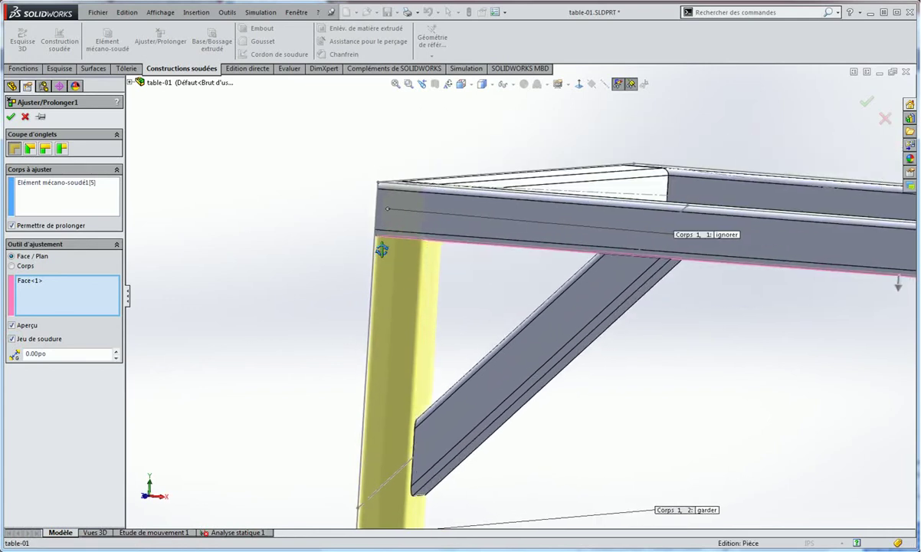
pyautogui.scroll(-2, 396, 257)
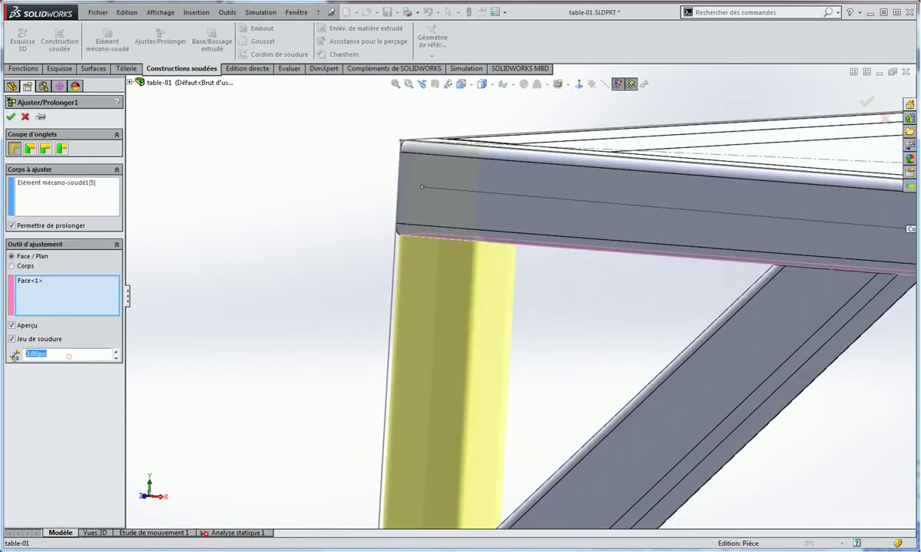
pyautogui.press('BackSpace')
pyautogui.write('5')
pyautogui.press('Return')
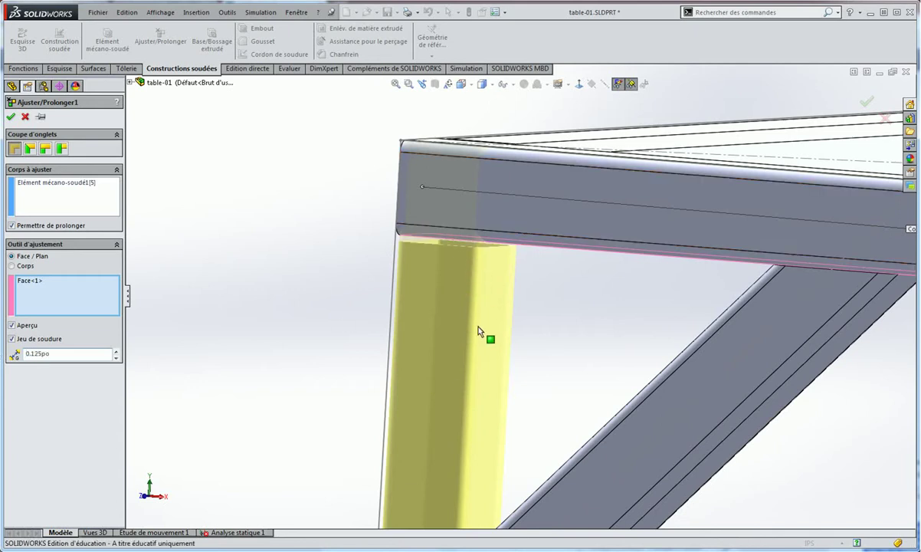
# Clear the weld gap so the leg meets the rail flush, and confirm the trim.
pyautogui.scroll(2, 478, 330)
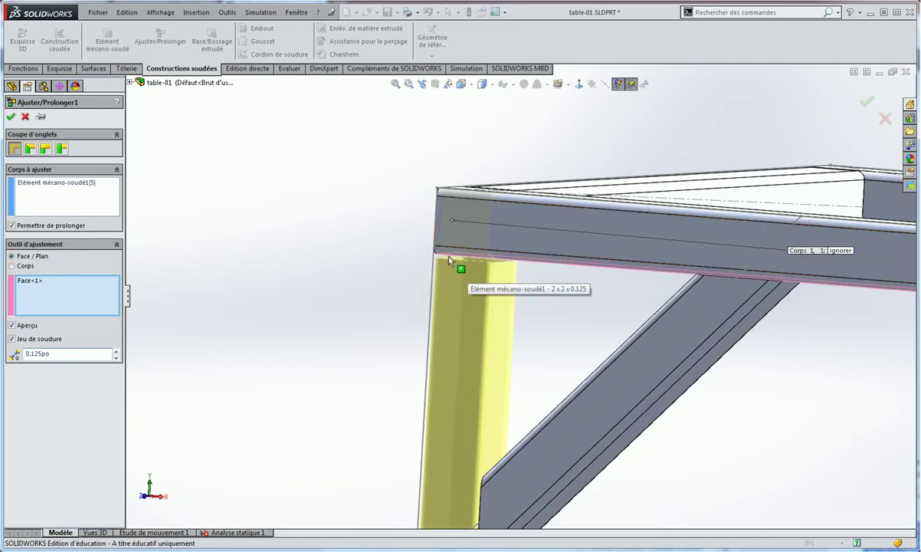
pyautogui.scroll(3, 452, 259)
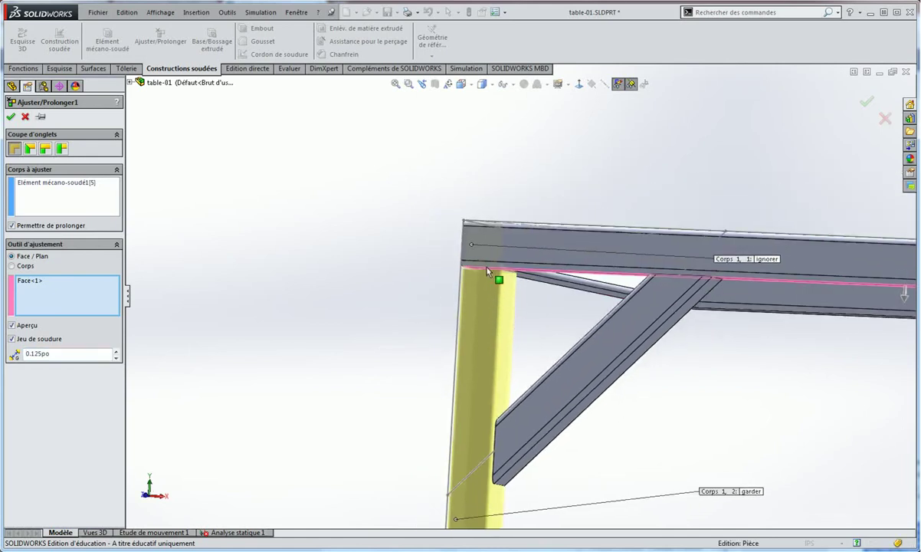
pyautogui.scroll(-5, 491, 276)
pyautogui.scroll(-2, 512, 298)
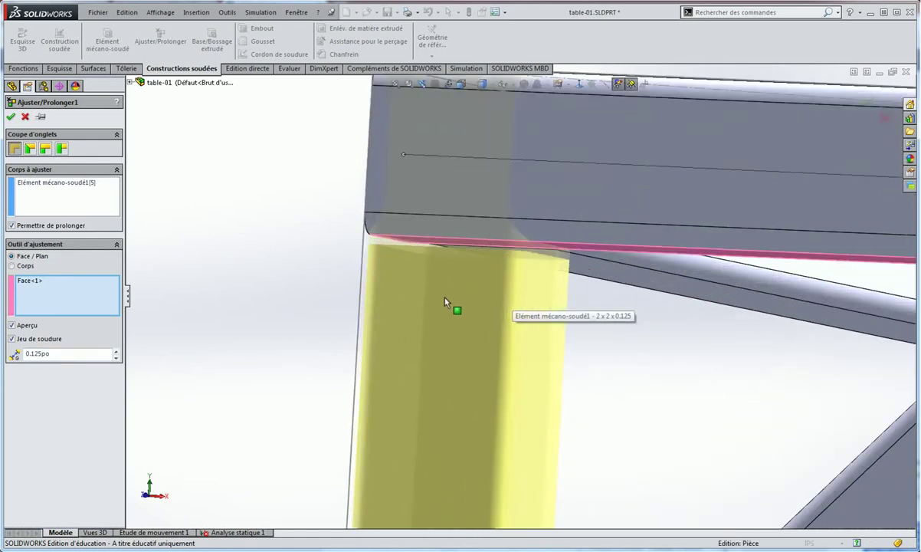
pyautogui.scroll(2, 444, 300)
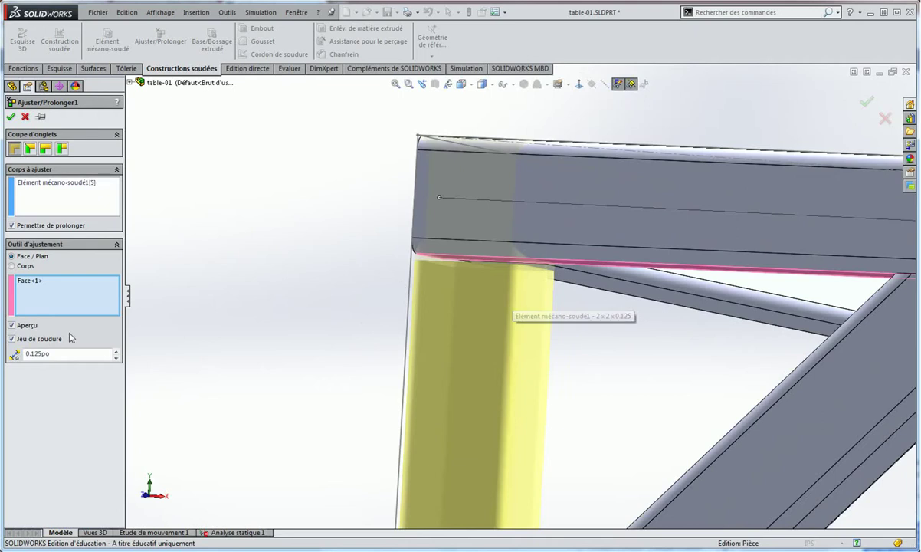
pyautogui.click(12, 339)
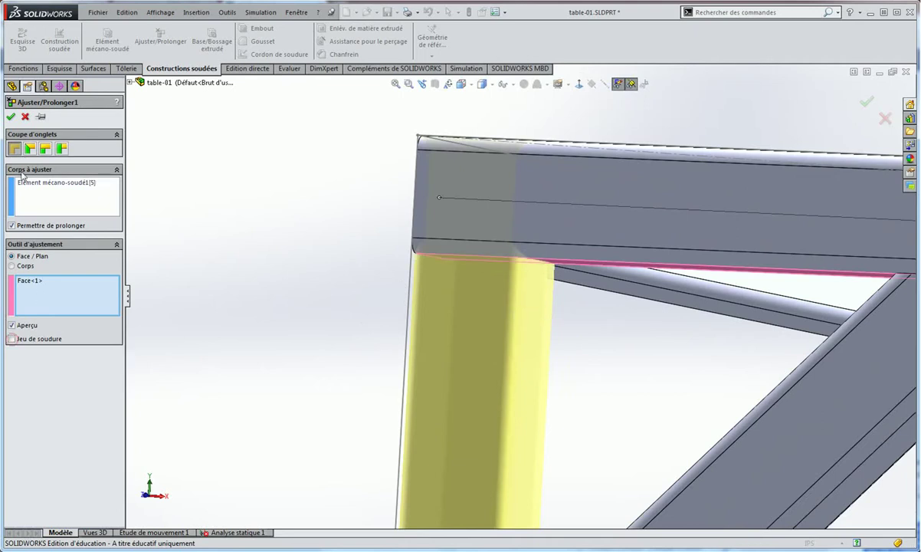
pyautogui.click(10, 117)
pyautogui.click(61, 254)
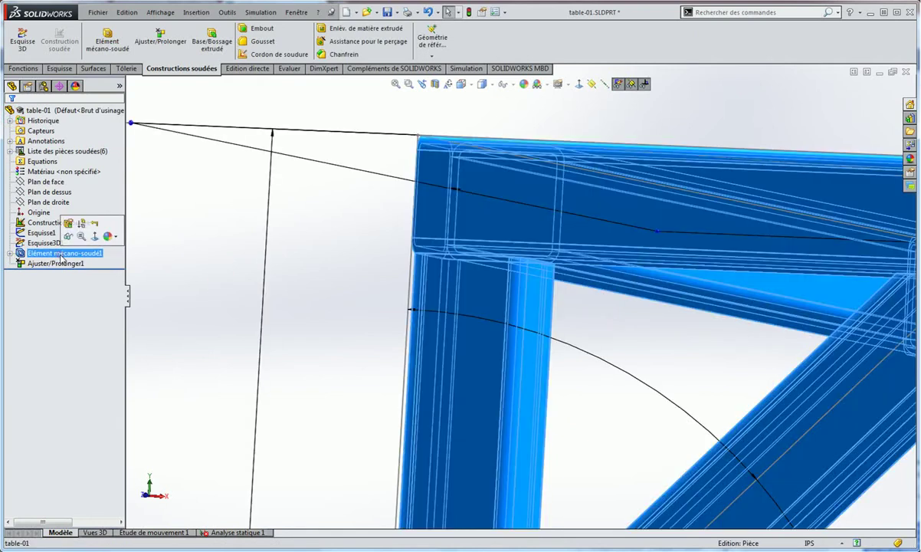
pyautogui.rightClick(61, 256)
pyautogui.click(76, 228)
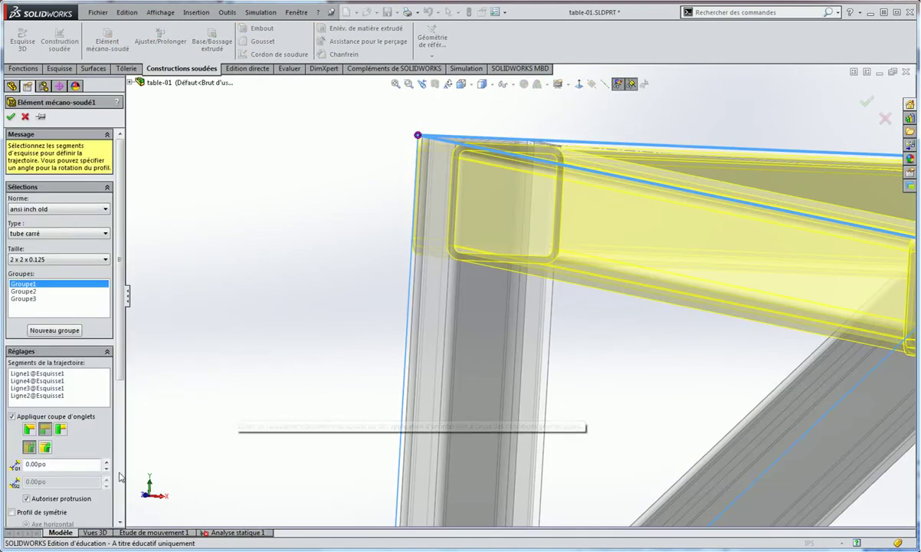
pyautogui.moveTo(122, 366); pyautogui.dragTo(129, 512)
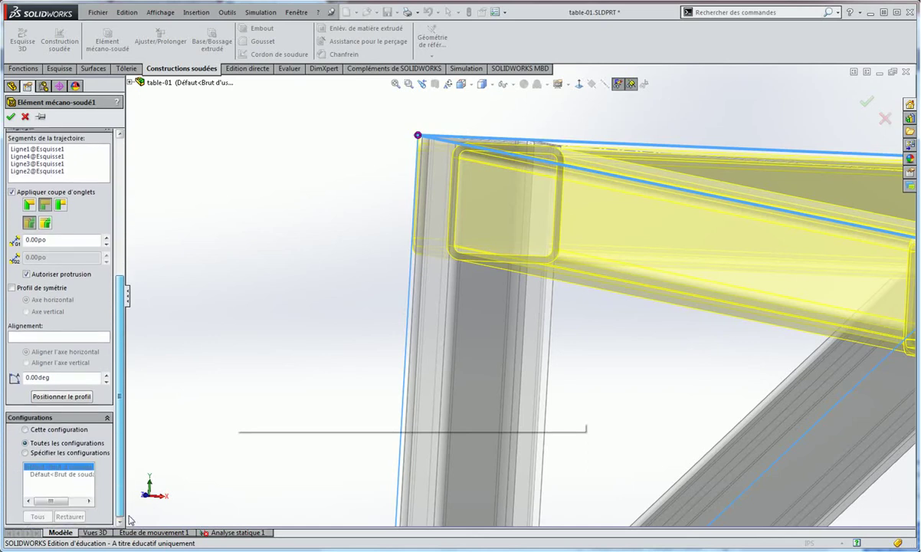
pyautogui.moveTo(129, 519); pyautogui.dragTo(120, 328)
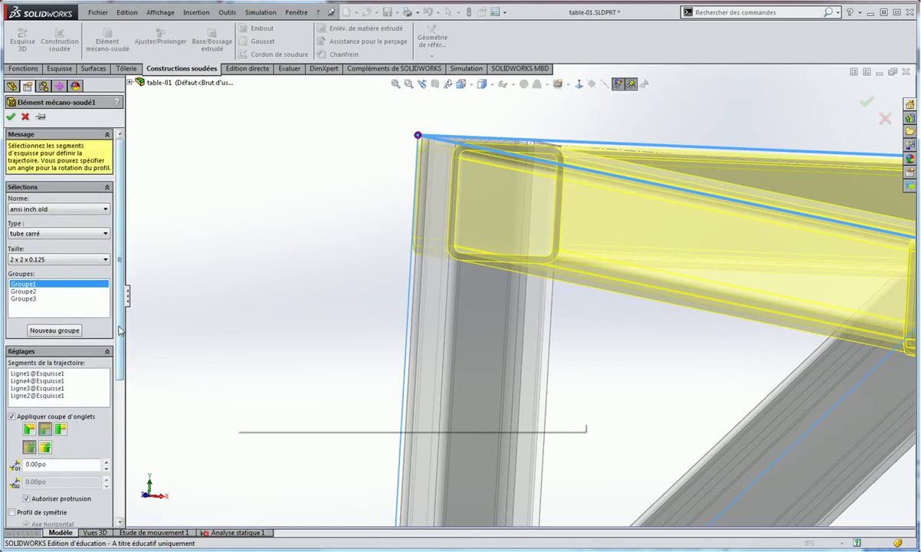
pyautogui.moveTo(119, 333)
pyautogui.mouseDown()
pyautogui.moveTo(128, 423)
pyautogui.moveTo(190, 436)
pyautogui.mouseUp()
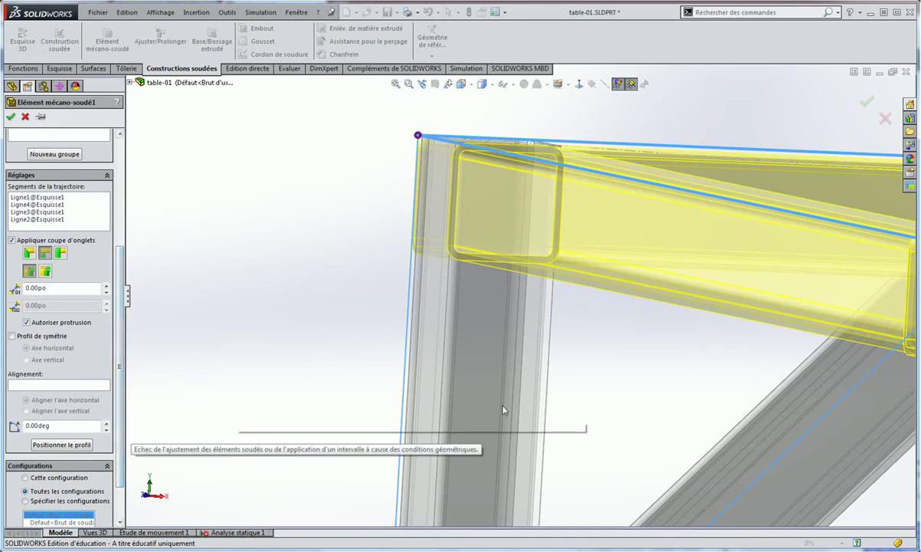
pyautogui.scroll(-2, 122, 351)
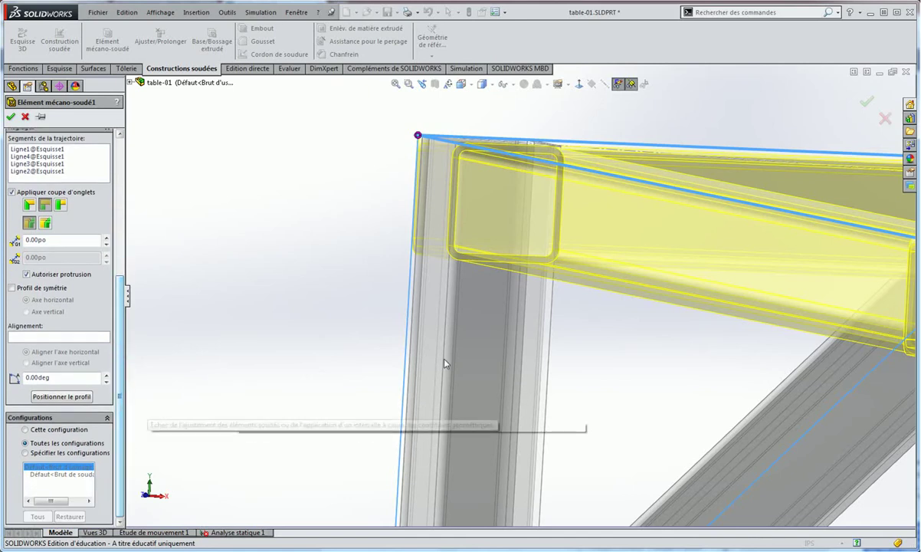
pyautogui.click(11, 116)
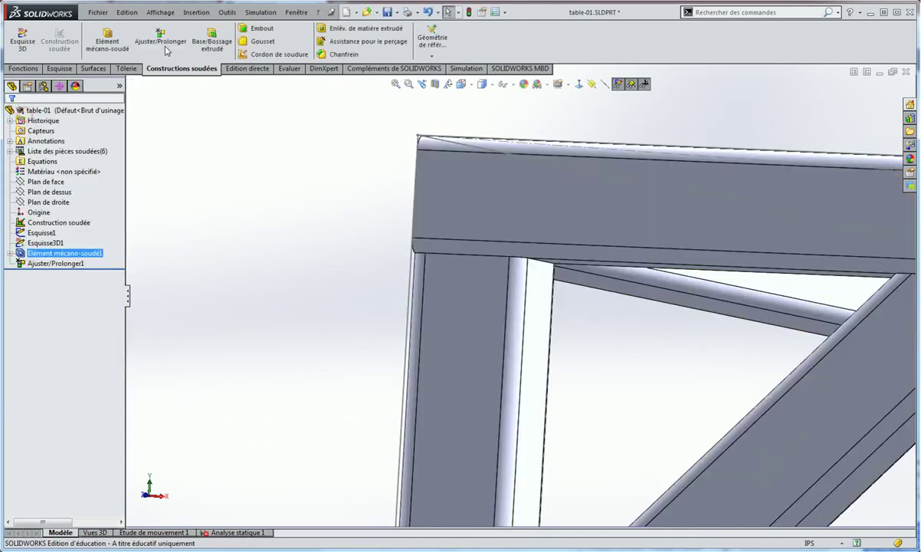
pyautogui.scroll(2, 586, 380)
pyautogui.scroll(2, 678, 376)
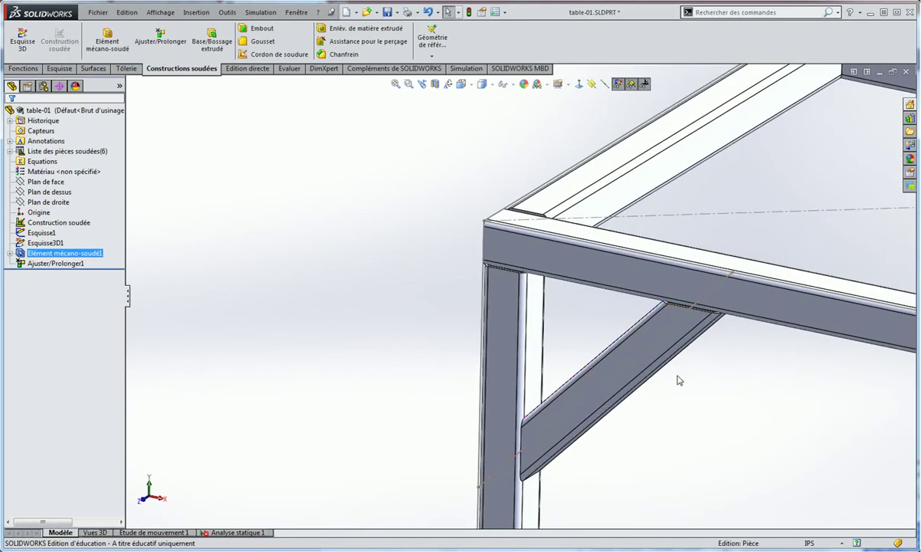
pyautogui.scroll(2, 699, 367)
pyautogui.scroll(1, 694, 280)
pyautogui.scroll(2, 694, 281)
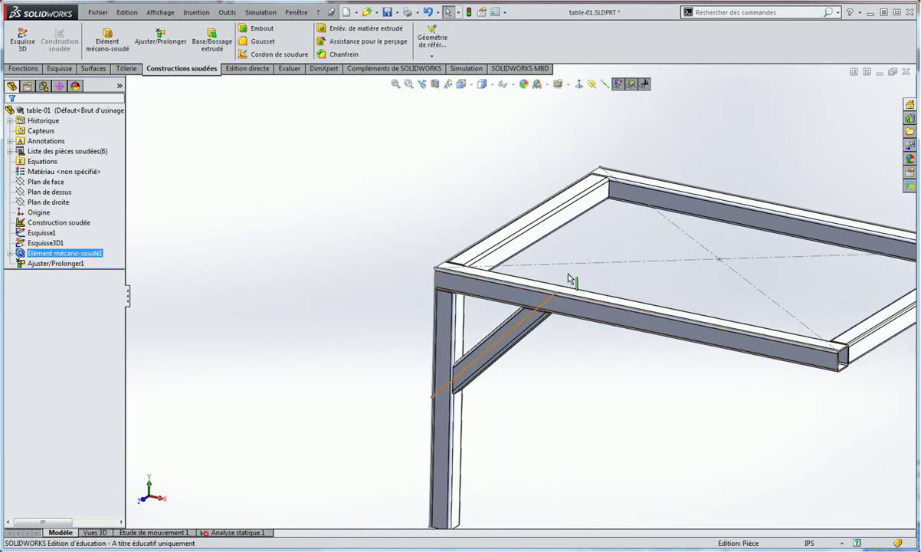
# Mirror the trimmed front leg and diagonal brace bodies across Plan de face.
pyautogui.click(24, 69)
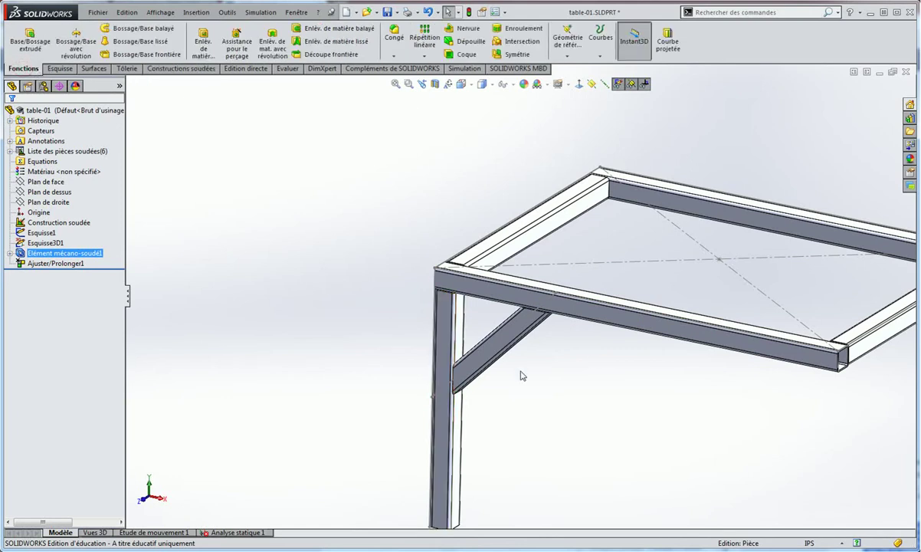
pyautogui.click(514, 54)
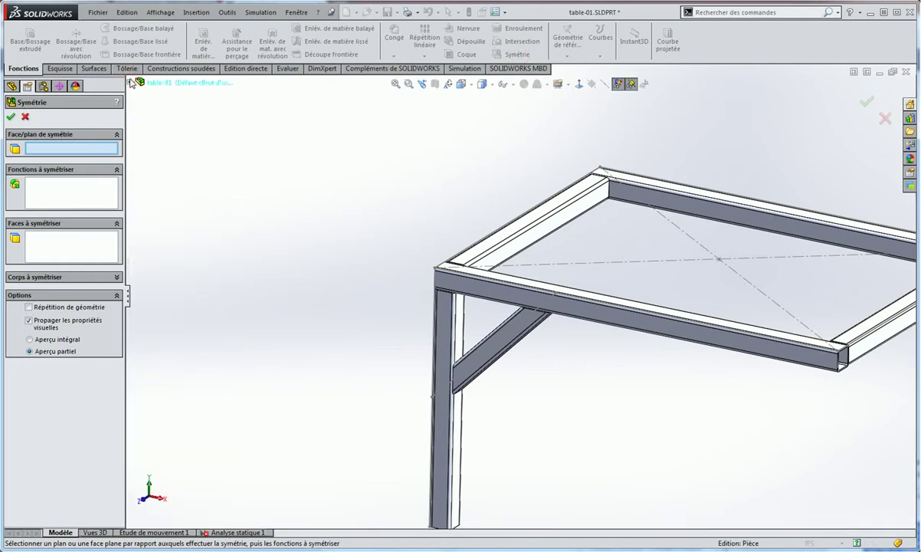
pyautogui.click(132, 82)
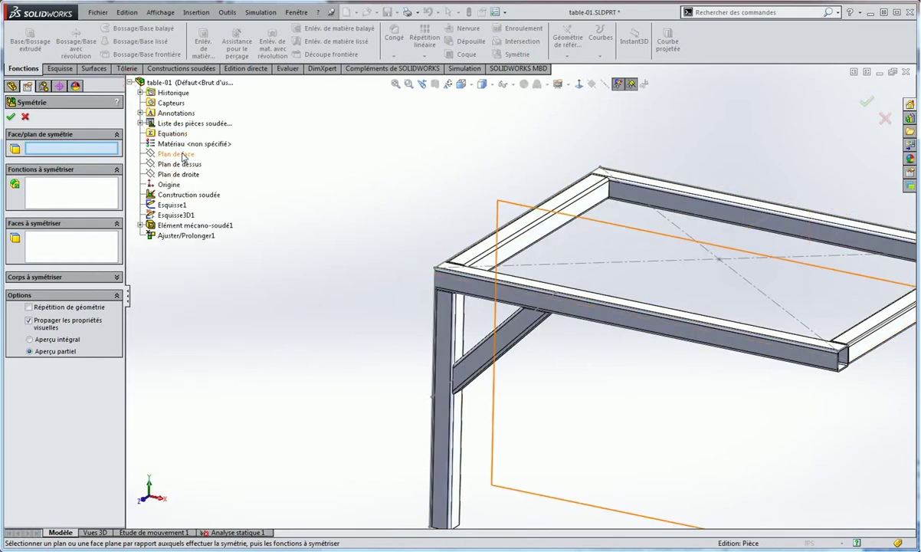
pyautogui.click(176, 154)
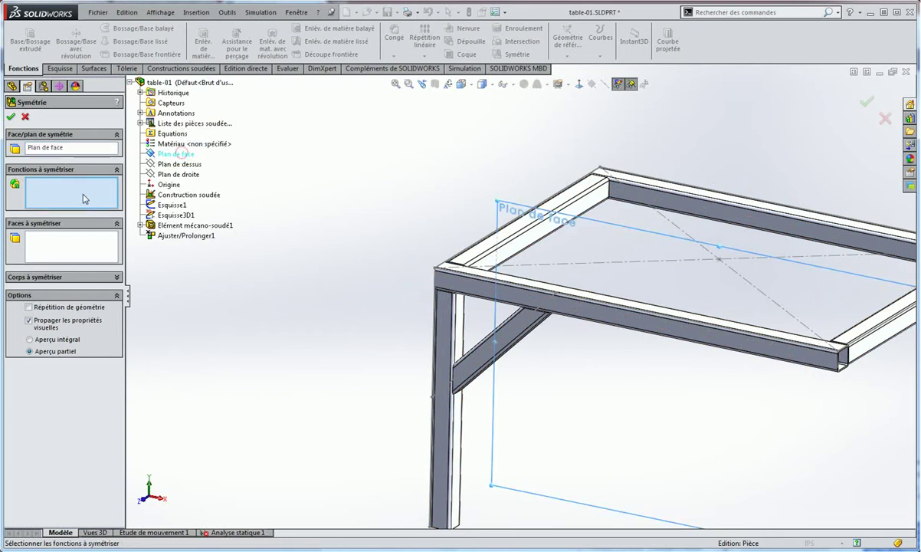
pyautogui.click(24, 278)
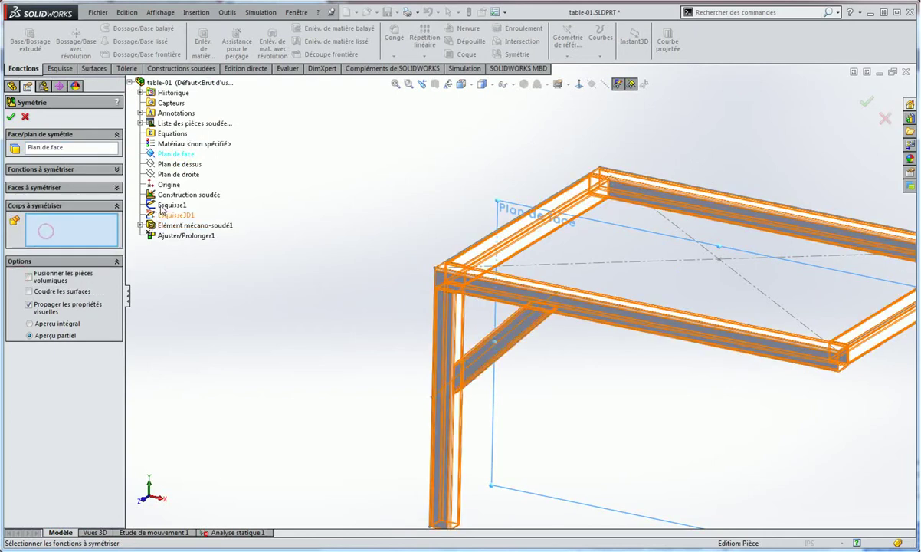
pyautogui.click(140, 122)
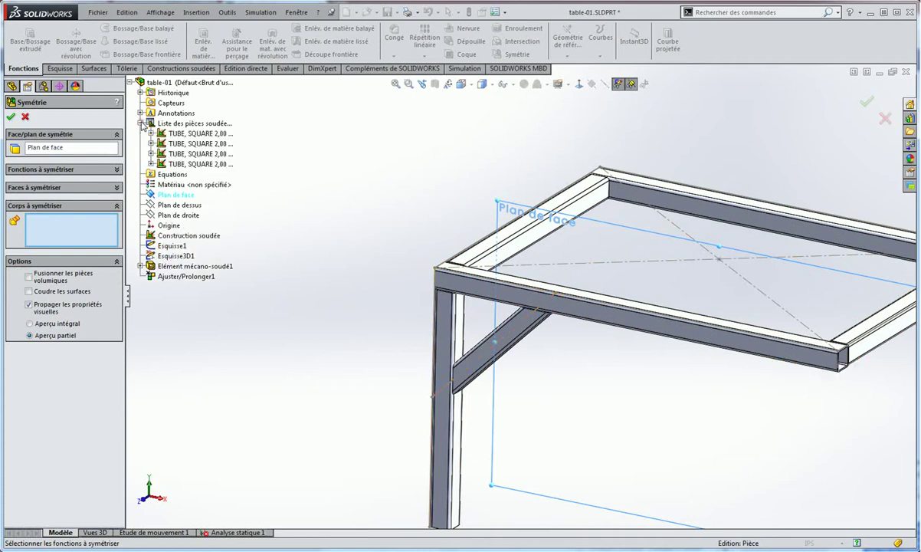
pyautogui.click(444, 376)
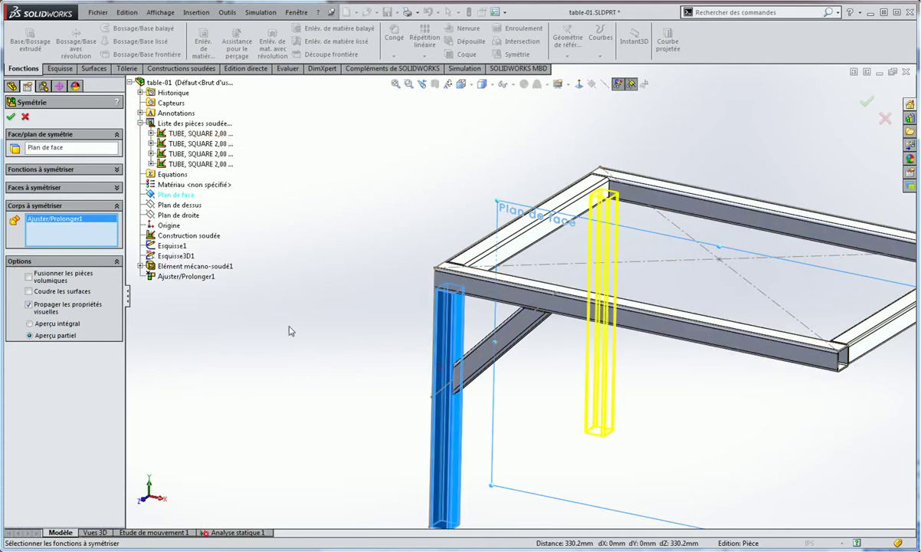
pyautogui.click(506, 350)
pyautogui.moveTo(528, 341)
pyautogui.mouseDown(button='middle')
pyautogui.moveTo(732, 316)
pyautogui.moveTo(729, 337)
pyautogui.mouseUp(button='middle')
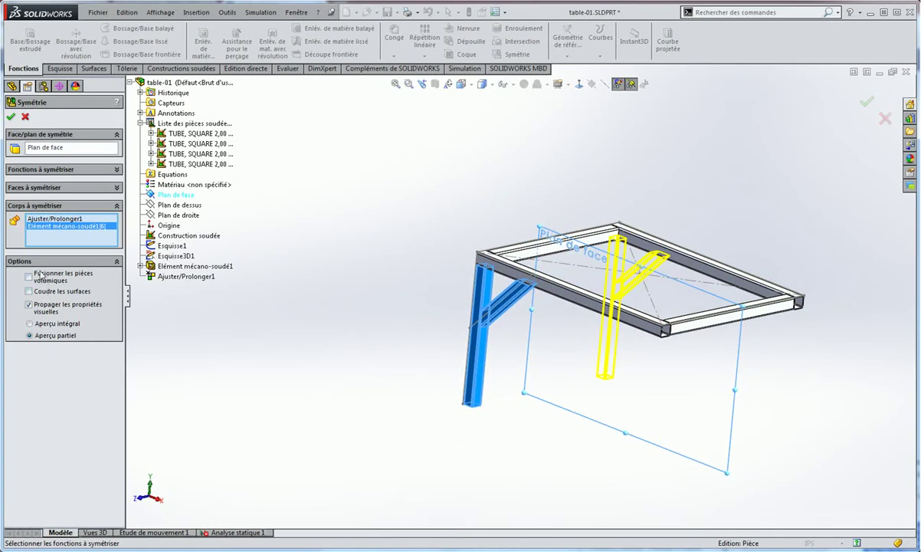
pyautogui.click(11, 117)
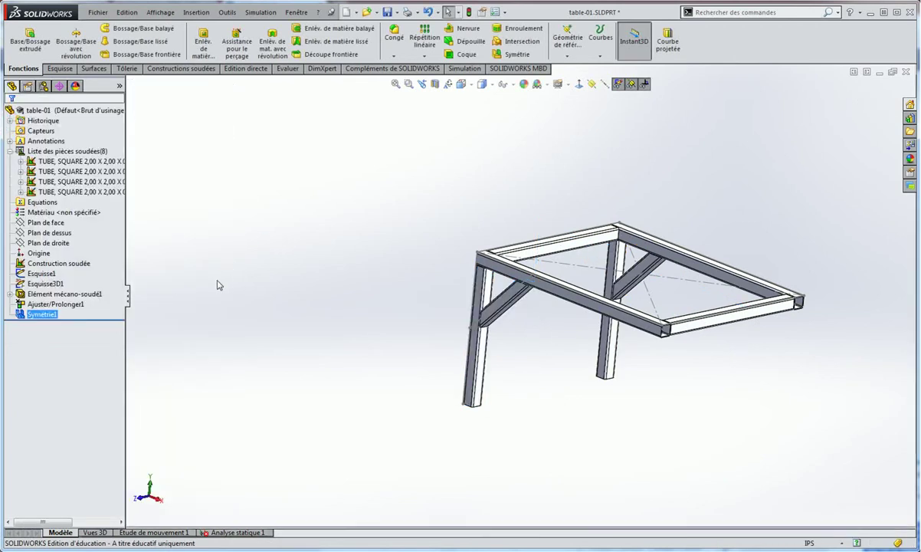
# Mirror the left leg, left brace, back leg and back brace bodies across the right plane.
pyautogui.click(508, 55)
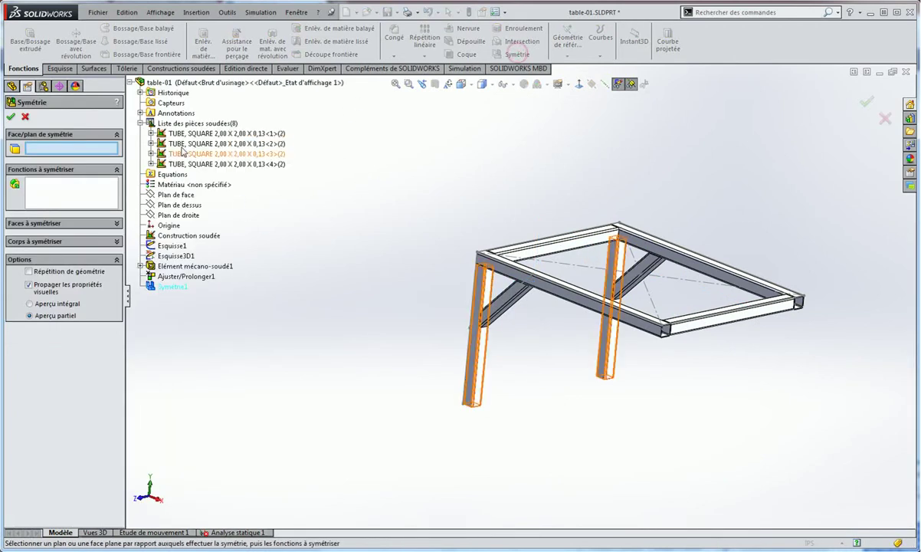
pyautogui.click(178, 215)
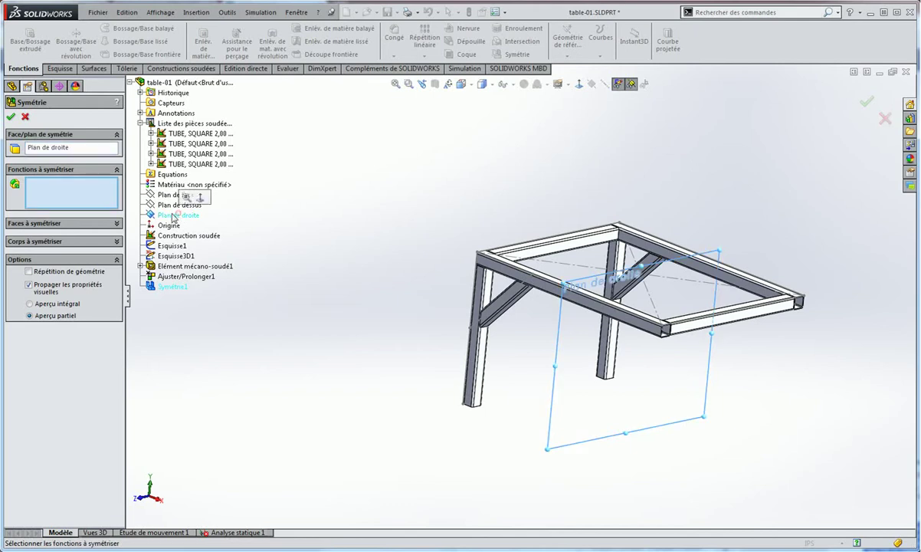
pyautogui.click(21, 243)
pyautogui.click(494, 318)
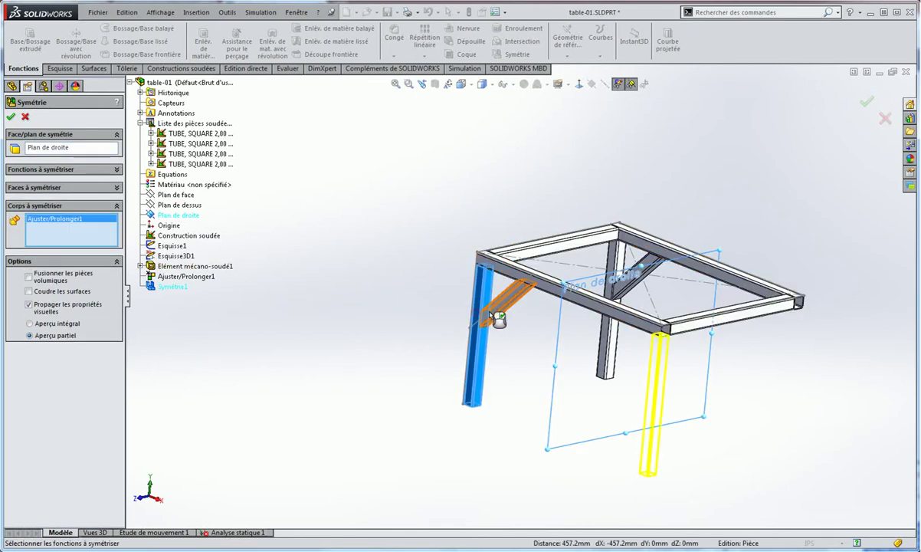
pyautogui.click(498, 318)
pyautogui.click(607, 311)
pyautogui.click(602, 273)
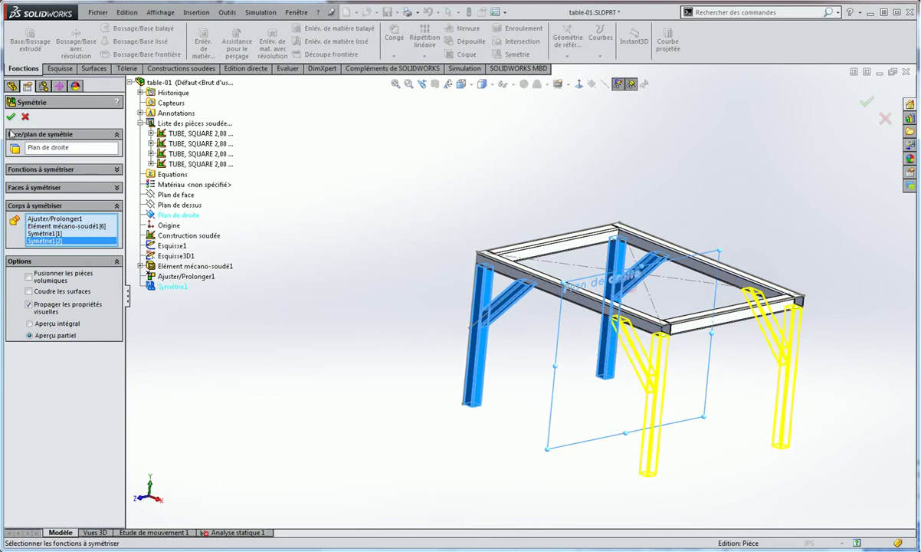
pyautogui.click(11, 116)
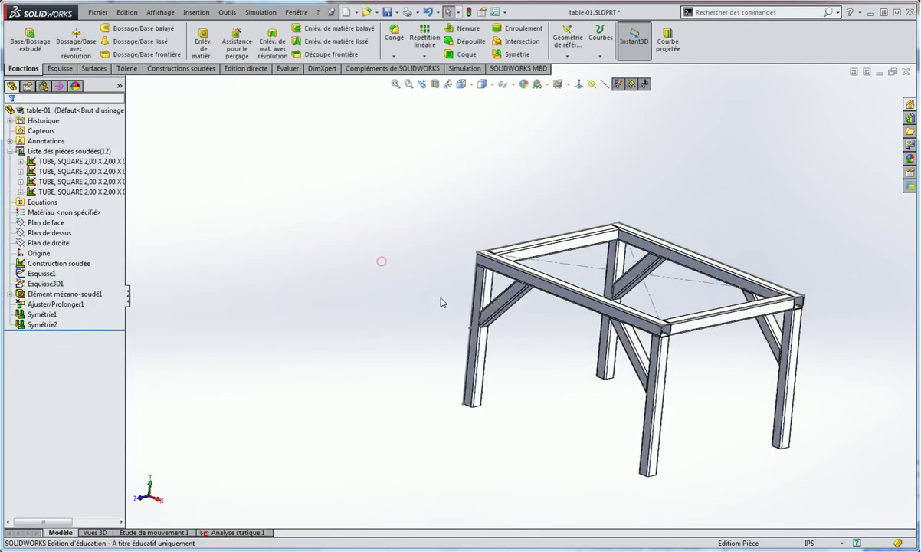
# Hide the dashed sketch lines and orbit to view the four-legged table from above.
pyautogui.moveTo(500, 319); pyautogui.dragTo(578, 325, button='middle')
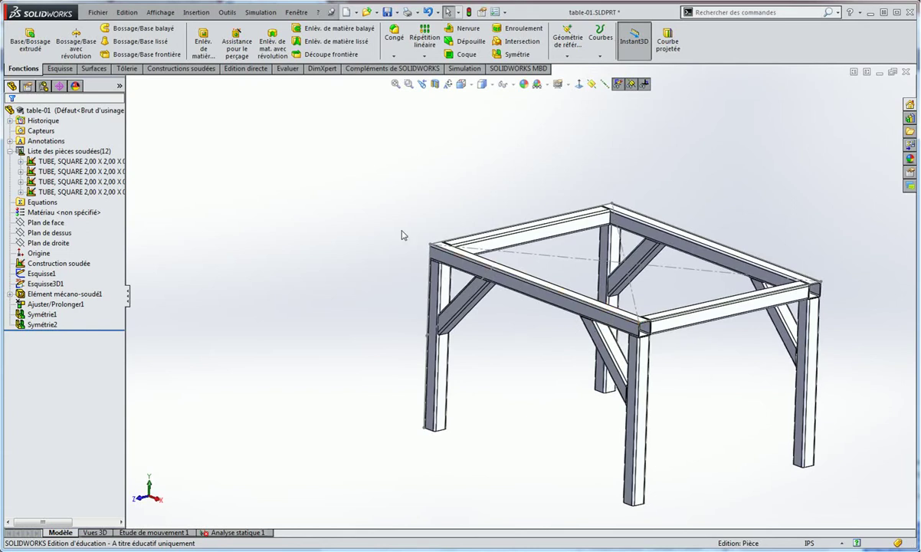
pyautogui.moveTo(524, 306)
pyautogui.mouseDown(button='middle')
pyautogui.moveTo(563, 237)
pyautogui.moveTo(566, 264)
pyautogui.mouseUp(button='middle')
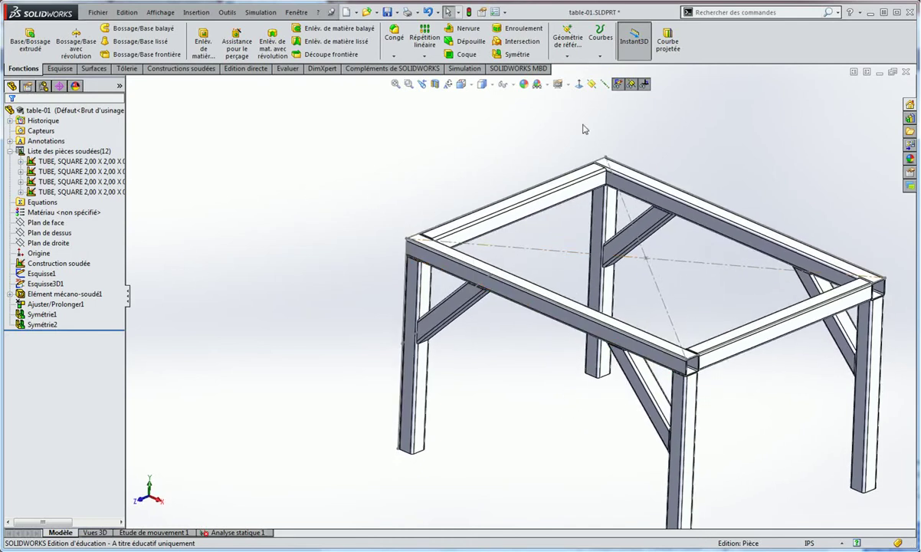
pyautogui.click(618, 86)
pyautogui.moveTo(781, 169)
pyautogui.mouseDown(button='middle')
pyautogui.moveTo(762, 298)
pyautogui.moveTo(717, 353)
pyautogui.mouseUp(button='middle')
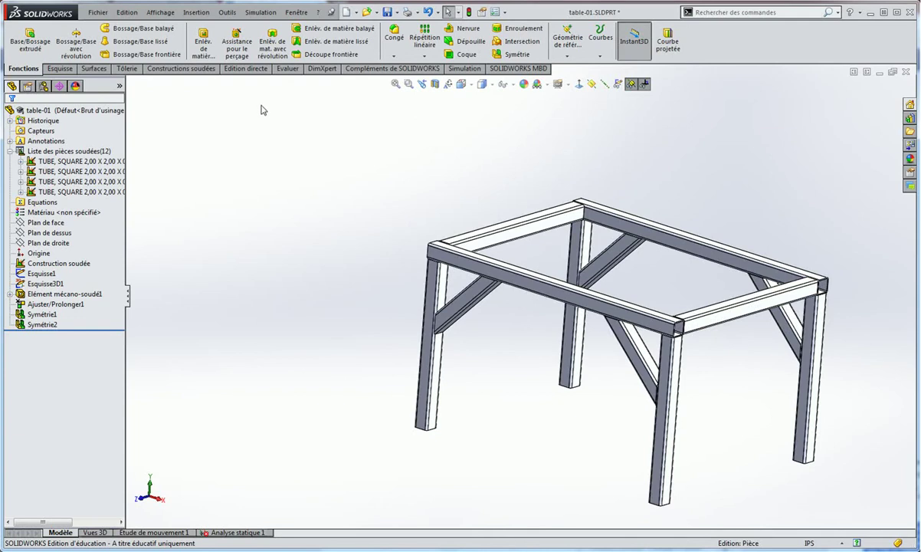
# Start an Embout end cap on a top rail's open tube end face.
pyautogui.click(181, 68)
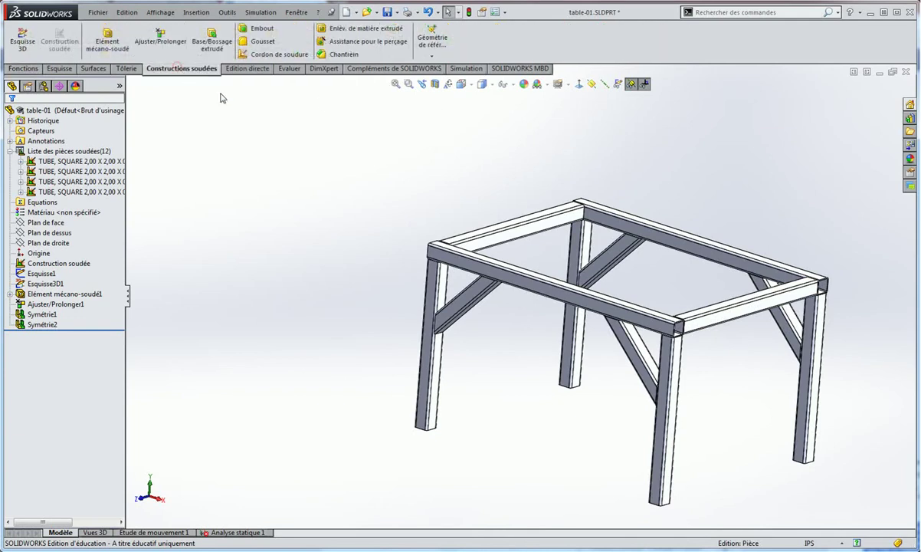
pyautogui.click(244, 29)
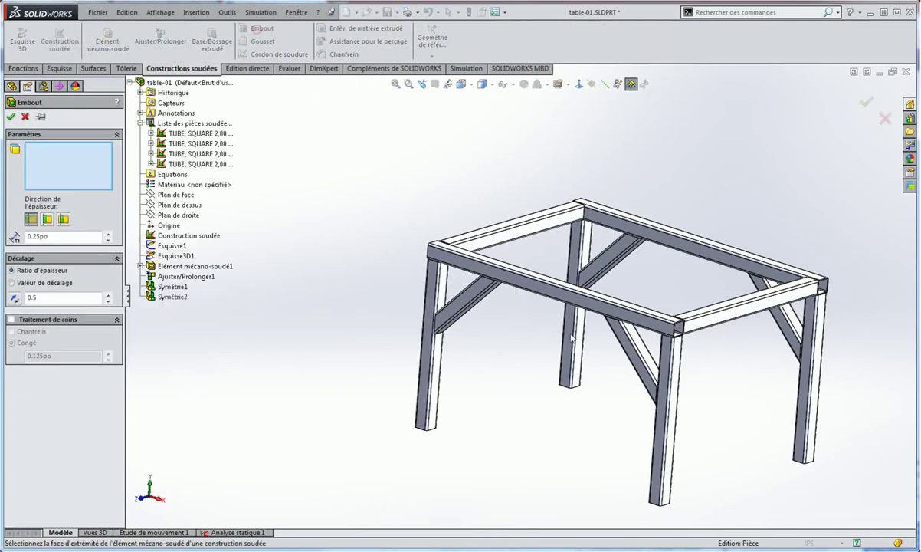
pyautogui.scroll(-5, 690, 337)
pyautogui.scroll(-3, 605, 322)
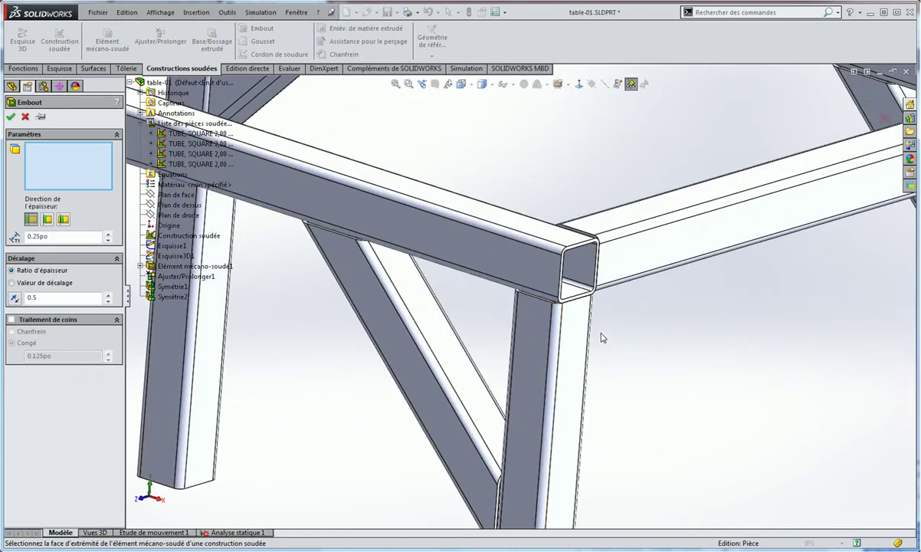
pyautogui.scroll(2, 600, 335)
pyautogui.scroll(-2, 537, 291)
pyautogui.moveTo(512, 279)
pyautogui.mouseDown(button='middle')
pyautogui.moveTo(480, 249)
pyautogui.moveTo(469, 264)
pyautogui.moveTo(429, 261)
pyautogui.mouseUp(button='middle')
pyautogui.scroll(-2, 543, 303)
pyautogui.scroll(-2, 654, 251)
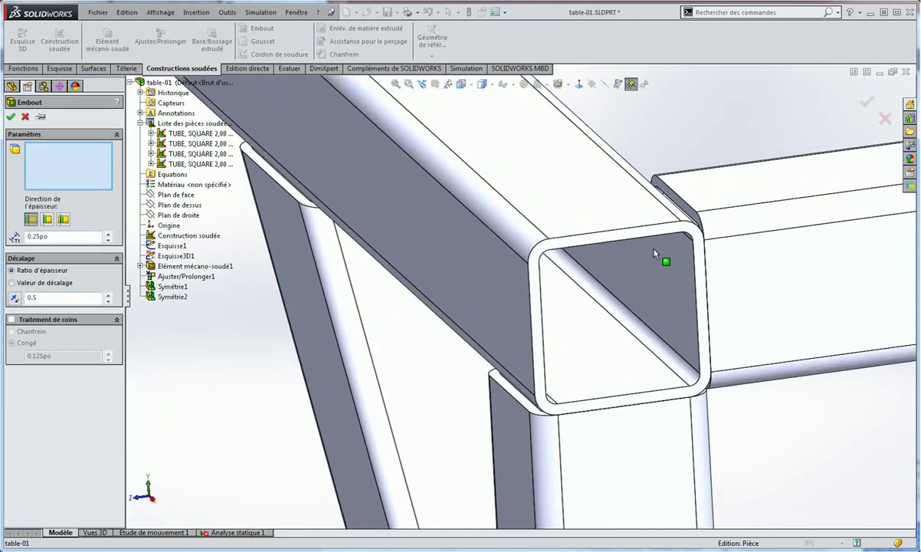
pyautogui.click(655, 234)
pyautogui.scroll(2, 657, 235)
pyautogui.moveTo(586, 325); pyautogui.dragTo(582, 314, button='middle')
pyautogui.moveTo(239, 280); pyautogui.dragTo(918, 331, button='middle')
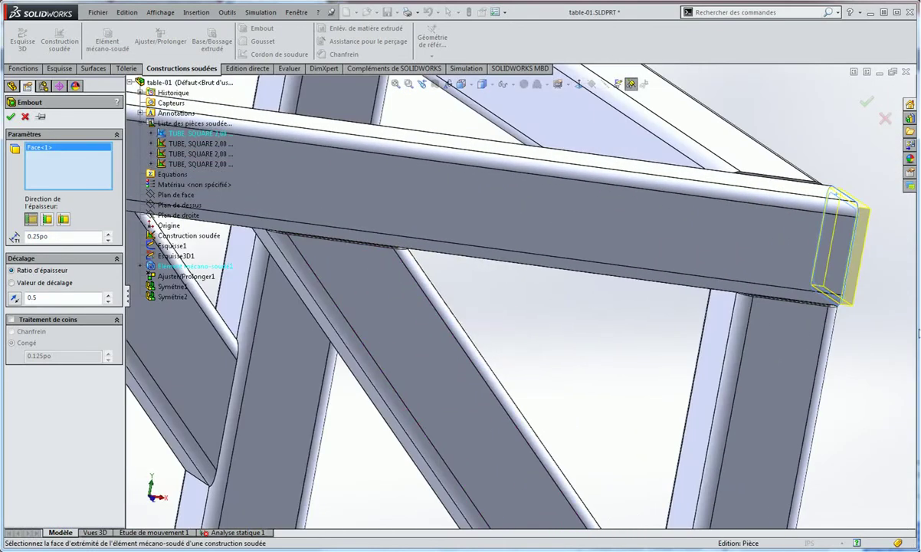
pyautogui.moveTo(860, 282)
pyautogui.mouseDown(button='middle')
pyautogui.moveTo(851, 246)
pyautogui.moveTo(866, 215)
pyautogui.mouseUp(button='middle')
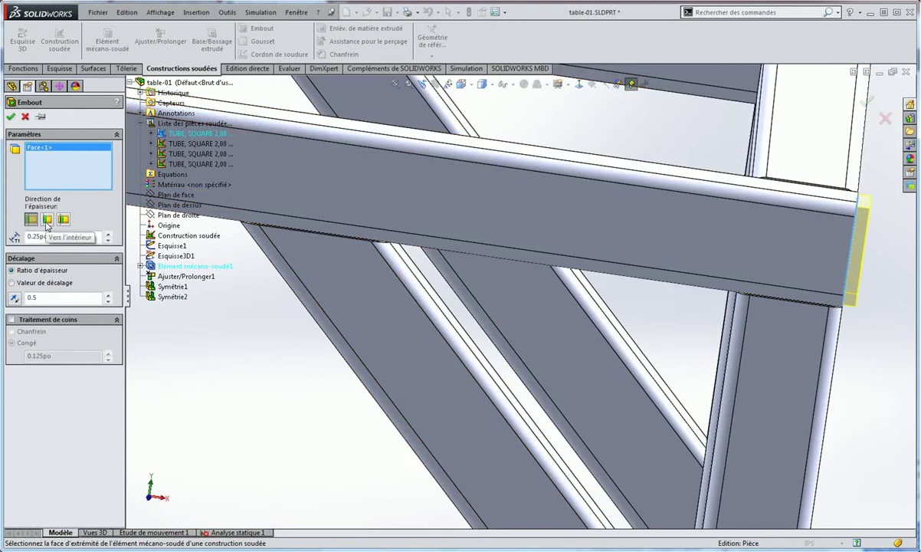
# Set the cap thickness direction to inward, 0.125 in thick.
pyautogui.click(46, 221)
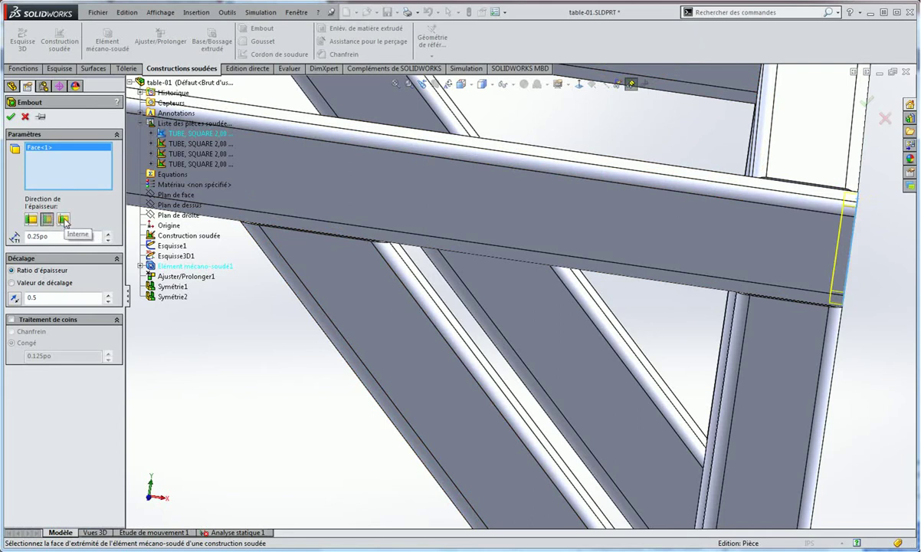
pyautogui.click(64, 220)
pyautogui.moveTo(716, 267)
pyautogui.mouseDown(button='middle')
pyautogui.moveTo(704, 270)
pyautogui.moveTo(850, 276)
pyautogui.mouseUp(button='middle')
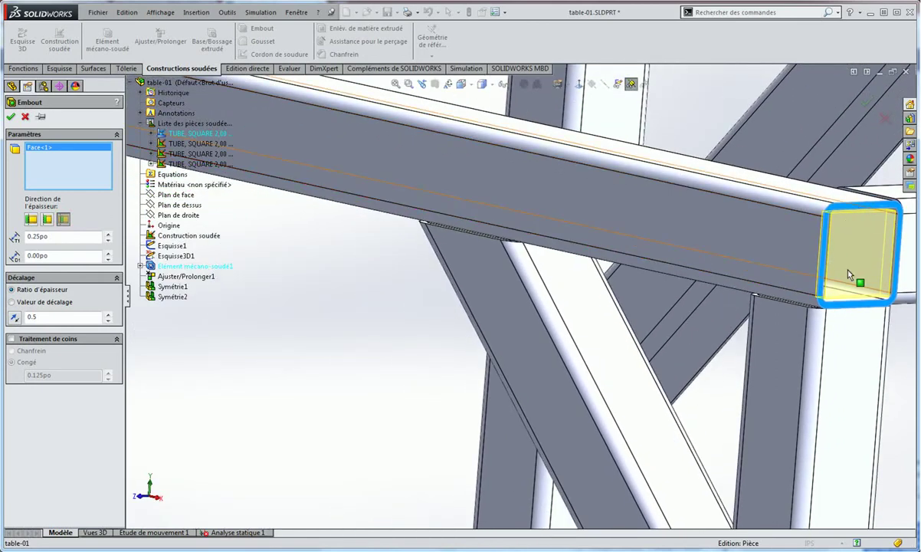
pyautogui.click(48, 220)
pyautogui.moveTo(756, 218); pyautogui.dragTo(845, 225, button='middle')
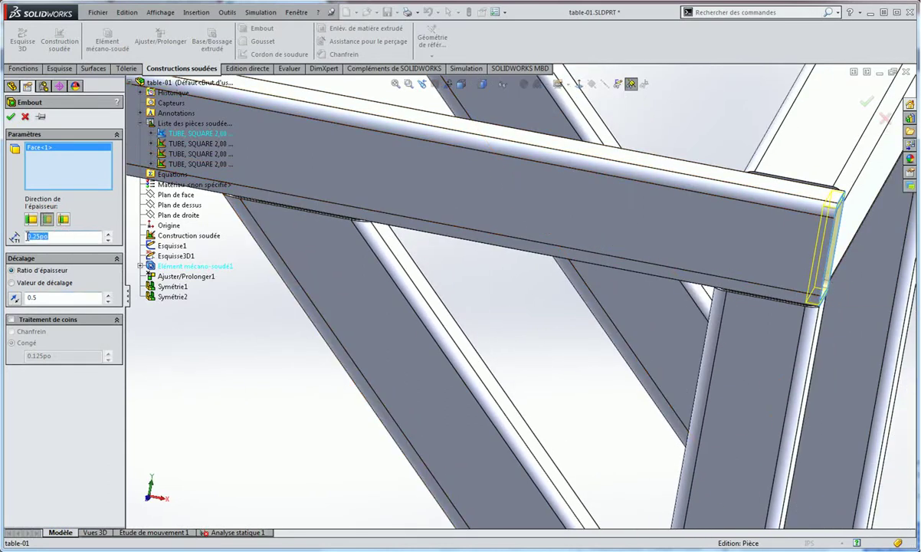
pyautogui.press('Return')
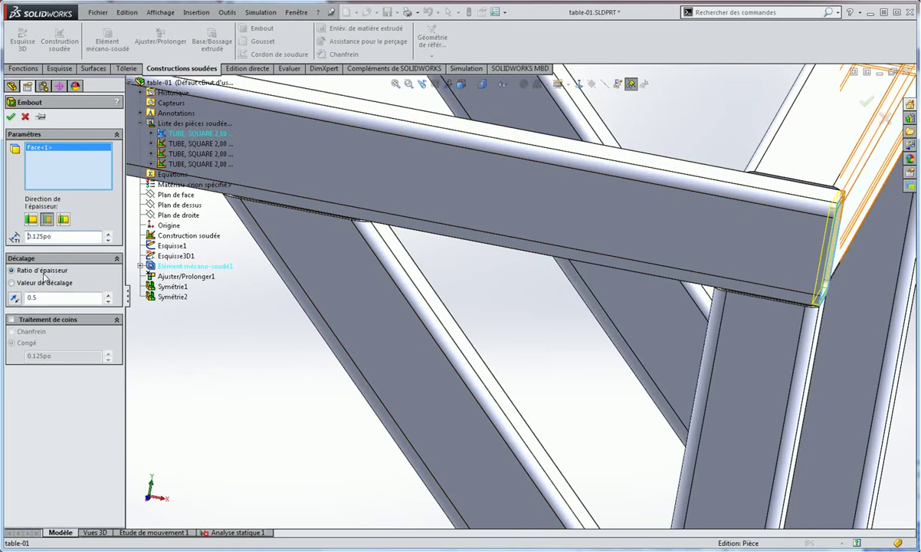
# Enable corner treatment on the end cap with chamfered corners.
pyautogui.moveTo(488, 350); pyautogui.dragTo(415, 325, button='middle')
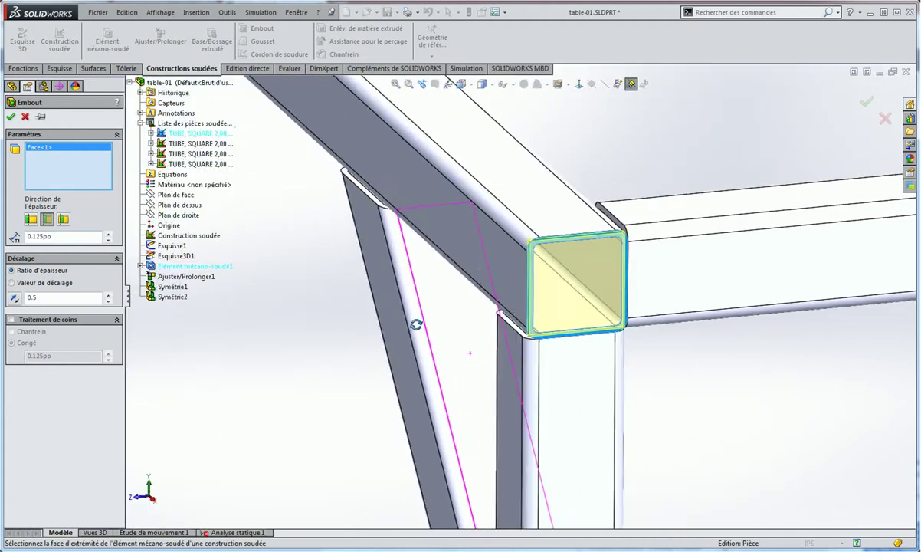
pyautogui.scroll(-2, 415, 325)
pyautogui.scroll(-2, 477, 282)
pyautogui.scroll(-2, 411, 199)
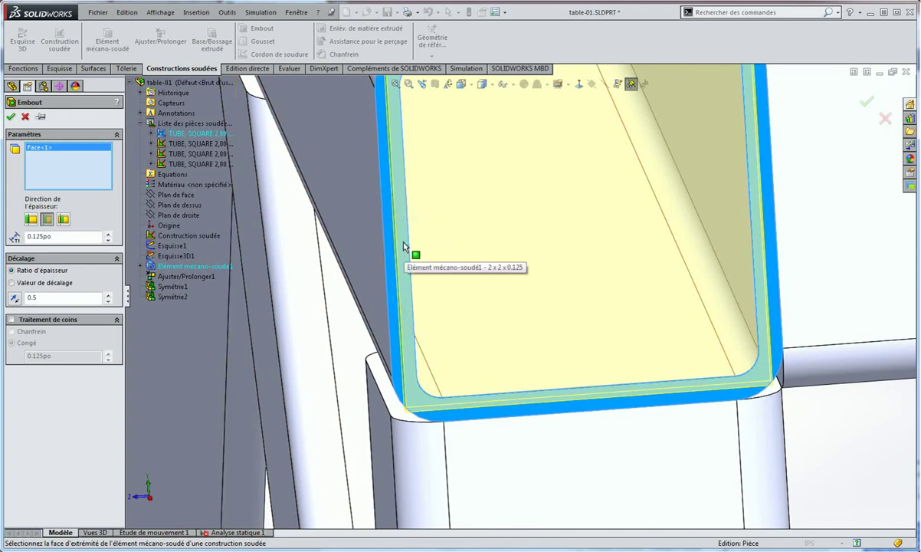
pyautogui.click(11, 320)
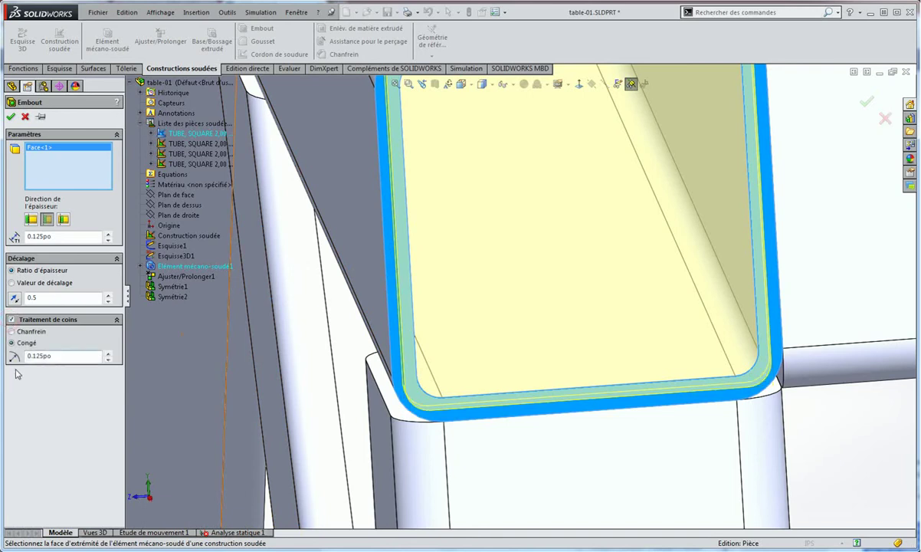
pyautogui.click(12, 331)
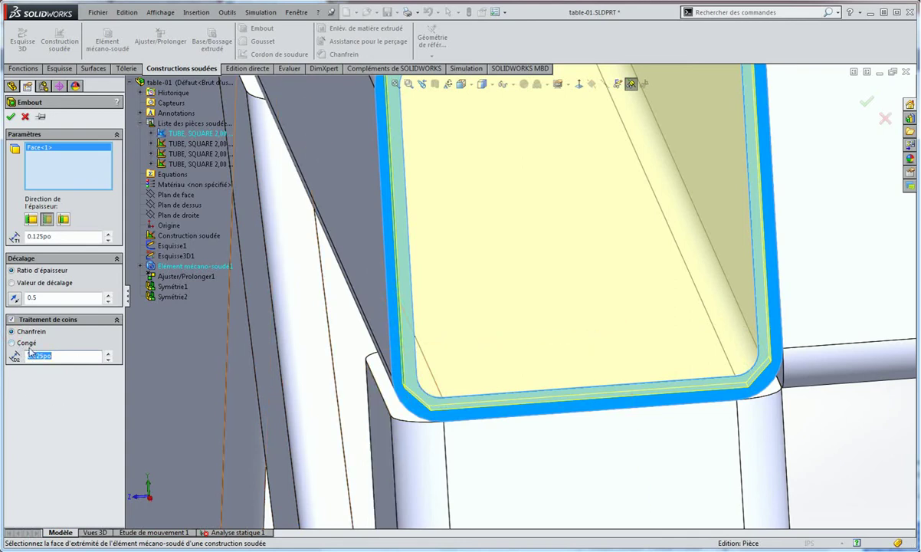
# Add a second and third open tube end face to the end cap.
pyautogui.scroll(3, 600, 243)
pyautogui.moveTo(600, 243); pyautogui.dragTo(590, 219, button='middle')
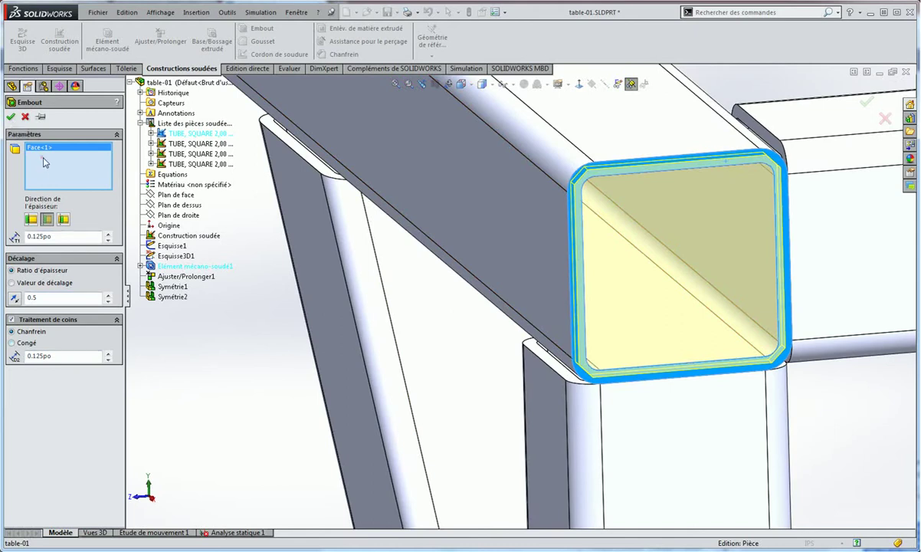
pyautogui.scroll(1, 426, 222)
pyautogui.scroll(3, 720, 269)
pyautogui.scroll(2, 603, 249)
pyautogui.scroll(2, 311, 206)
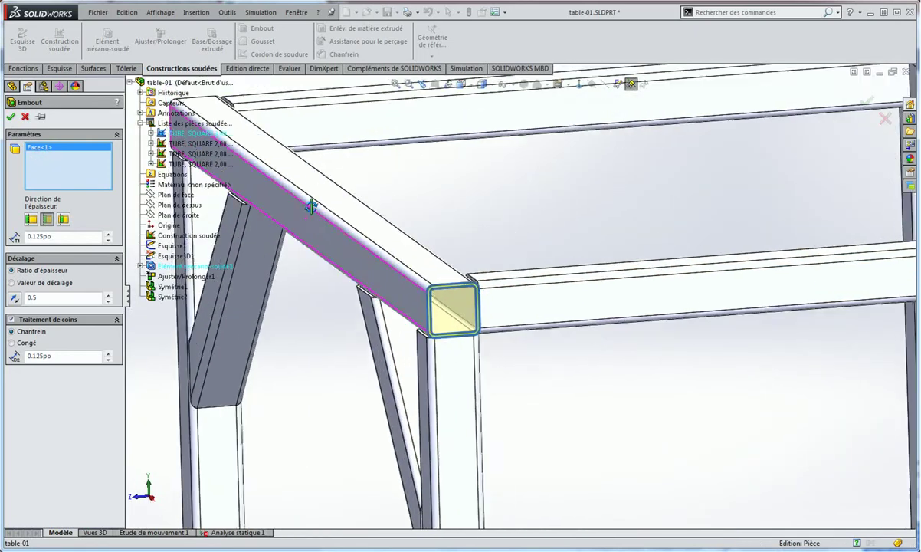
pyautogui.moveTo(311, 206)
pyautogui.mouseDown(button='middle')
pyautogui.moveTo(299, 245)
pyautogui.moveTo(322, 165)
pyautogui.mouseUp(button='middle')
pyautogui.scroll(3, 298, 245)
pyautogui.scroll(-3, 306, 253)
pyautogui.scroll(-2, 333, 259)
pyautogui.click(337, 214)
pyautogui.scroll(1, 337, 214)
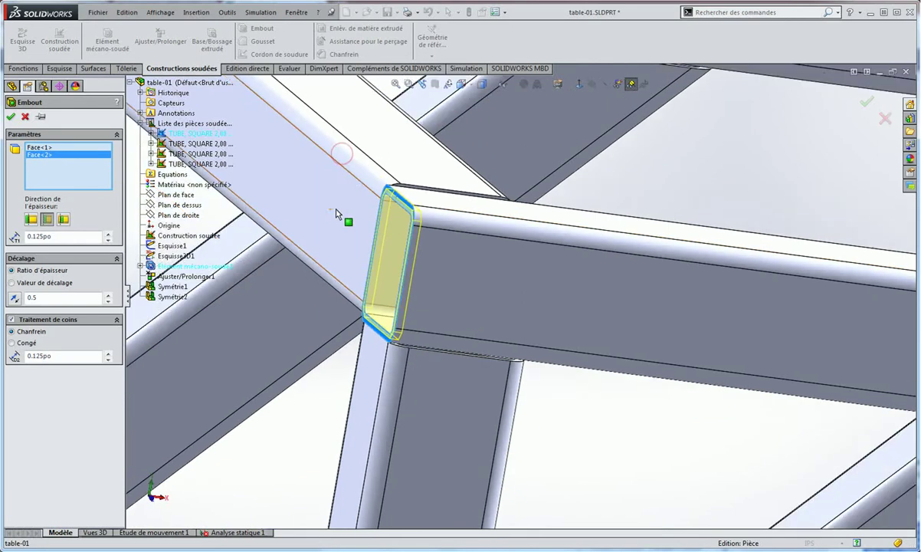
pyautogui.scroll(3, 338, 214)
pyautogui.moveTo(337, 213); pyautogui.dragTo(433, 196, button='middle')
pyautogui.scroll(-3, 440, 195)
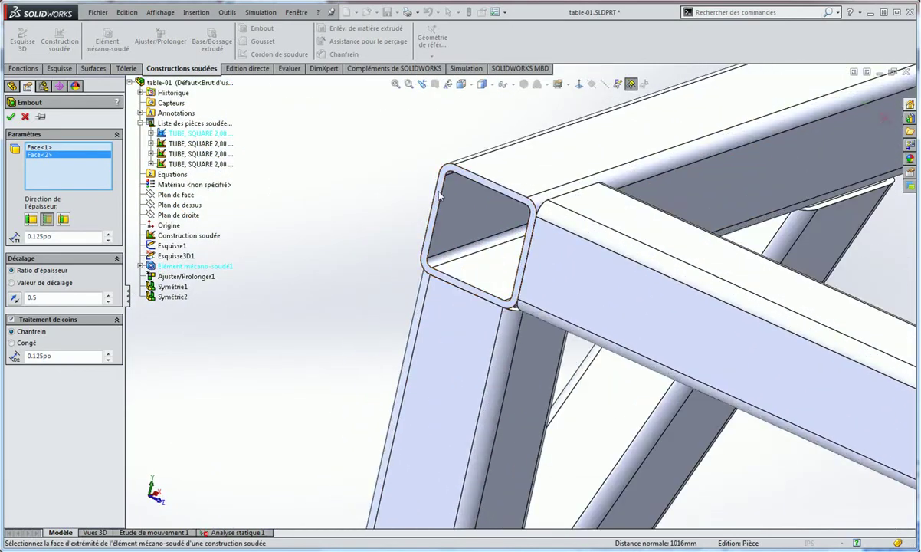
pyautogui.scroll(-1, 460, 198)
pyautogui.click(512, 204)
# Add the fourth tube end face and confirm the chamfered end caps.
pyautogui.scroll(1, 523, 233)
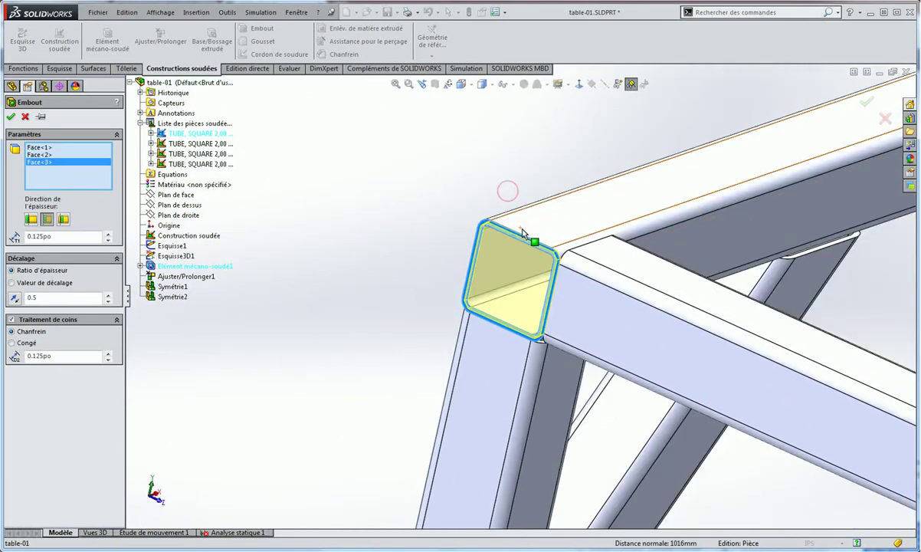
pyautogui.scroll(3, 524, 233)
pyautogui.scroll(2, 625, 326)
pyautogui.moveTo(624, 326)
pyautogui.mouseDown(button='middle')
pyautogui.moveTo(448, 218)
pyautogui.moveTo(559, 309)
pyautogui.mouseUp(button='middle')
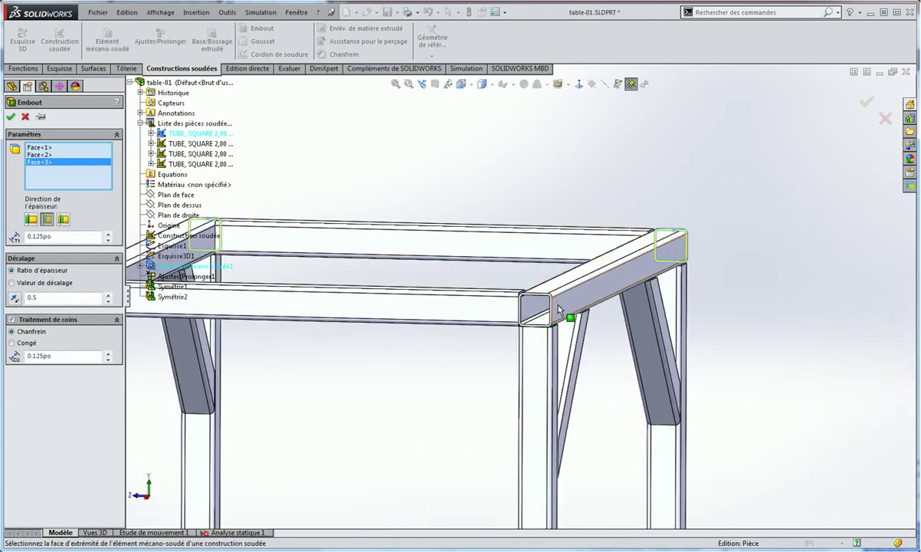
pyautogui.scroll(-3, 559, 309)
pyautogui.scroll(-1, 556, 305)
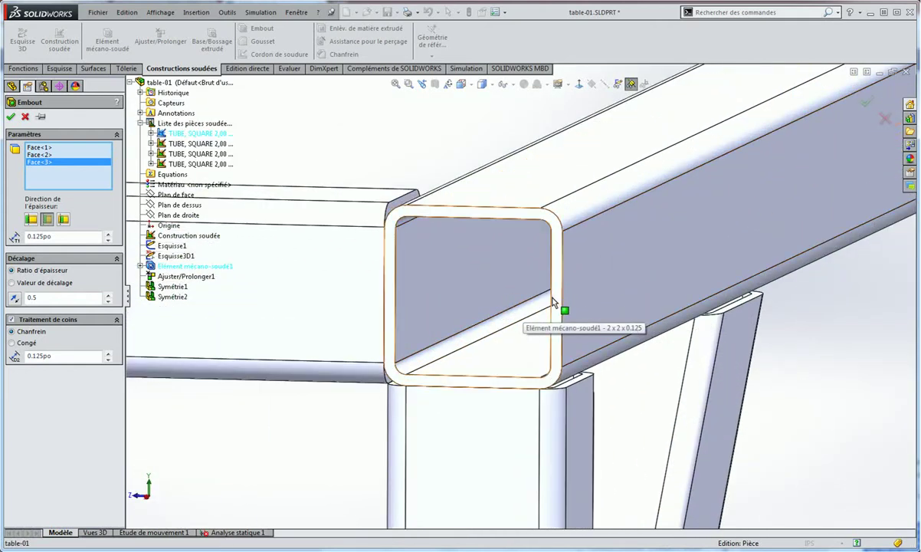
pyautogui.click(554, 303)
pyautogui.scroll(2, 391, 300)
pyautogui.scroll(1, 380, 306)
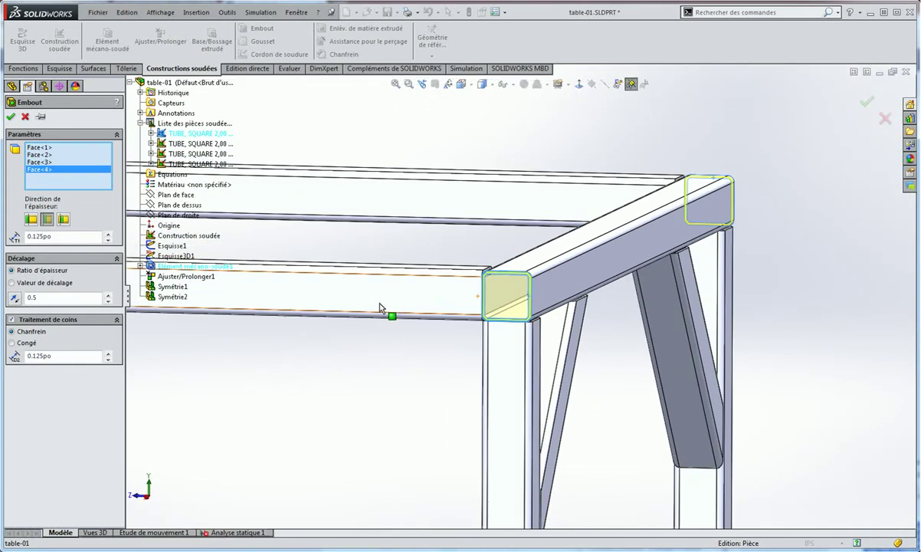
pyautogui.moveTo(381, 307)
pyautogui.mouseDown(button='middle')
pyautogui.moveTo(315, 454)
pyautogui.moveTo(329, 421)
pyautogui.moveTo(322, 376)
pyautogui.mouseUp(button='middle')
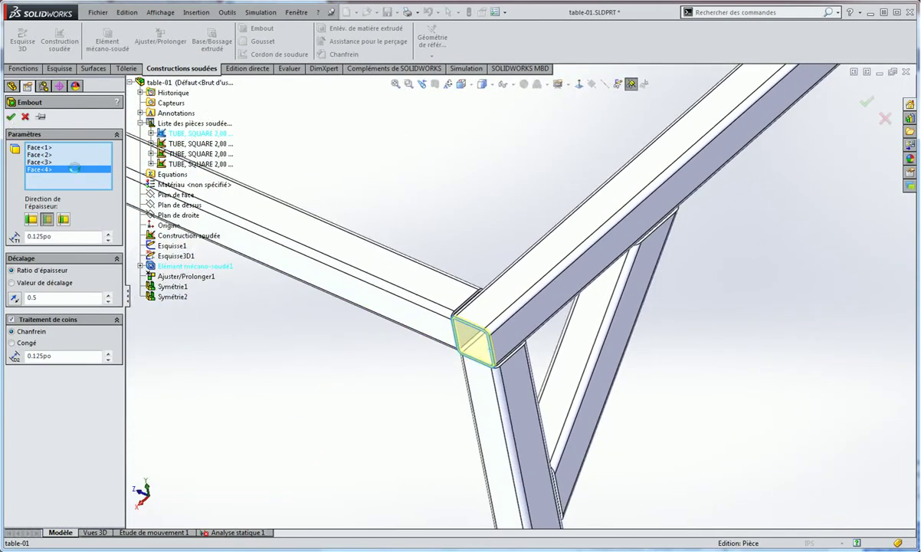
pyautogui.rightClick(436, 350)
# Inspect the capped tube end, then begin a Gousset on the frame.
pyautogui.scroll(-2, 443, 346)
pyautogui.scroll(-2, 491, 323)
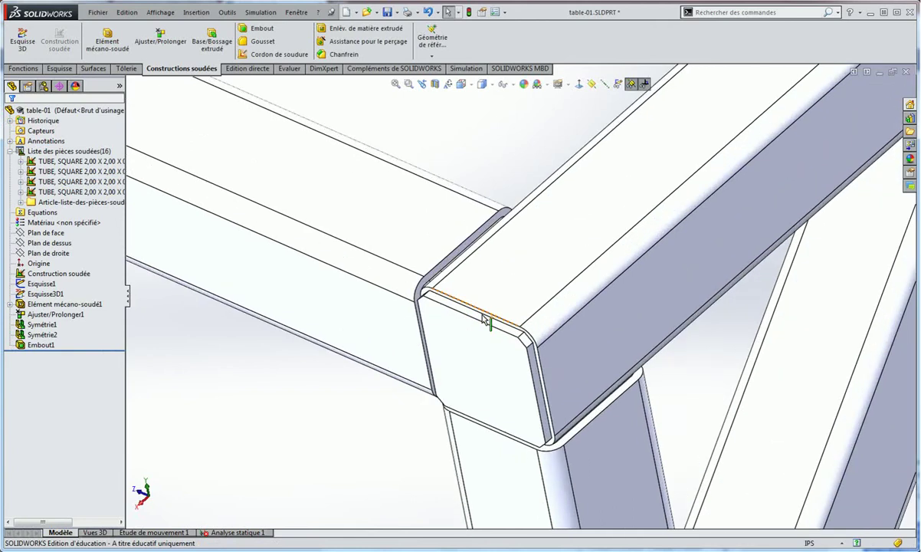
pyautogui.moveTo(484, 320)
pyautogui.mouseDown(button='middle')
pyautogui.moveTo(469, 319)
pyautogui.moveTo(511, 265)
pyautogui.moveTo(496, 248)
pyautogui.moveTo(444, 230)
pyautogui.moveTo(434, 256)
pyautogui.mouseUp(button='middle')
pyautogui.scroll(2, 437, 267)
pyautogui.scroll(2, 451, 259)
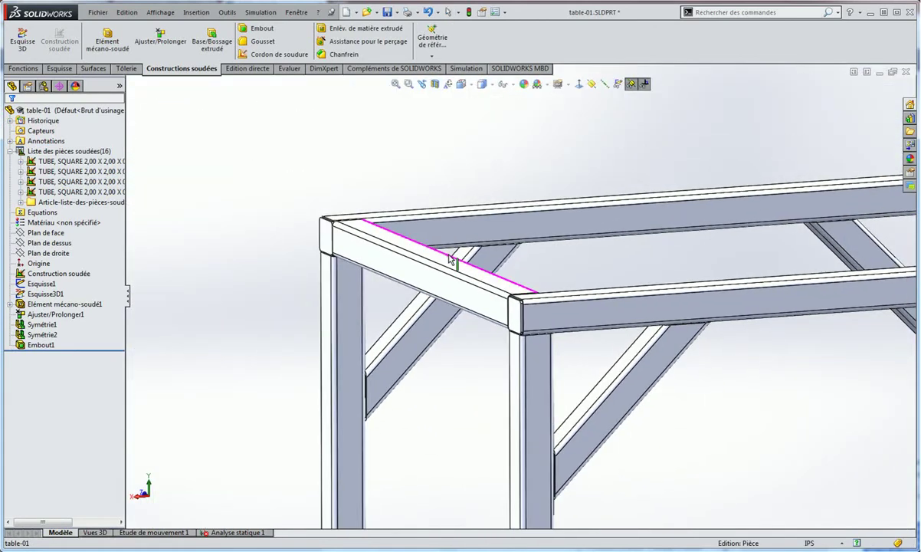
pyautogui.scroll(2, 460, 261)
pyautogui.scroll(-2, 749, 237)
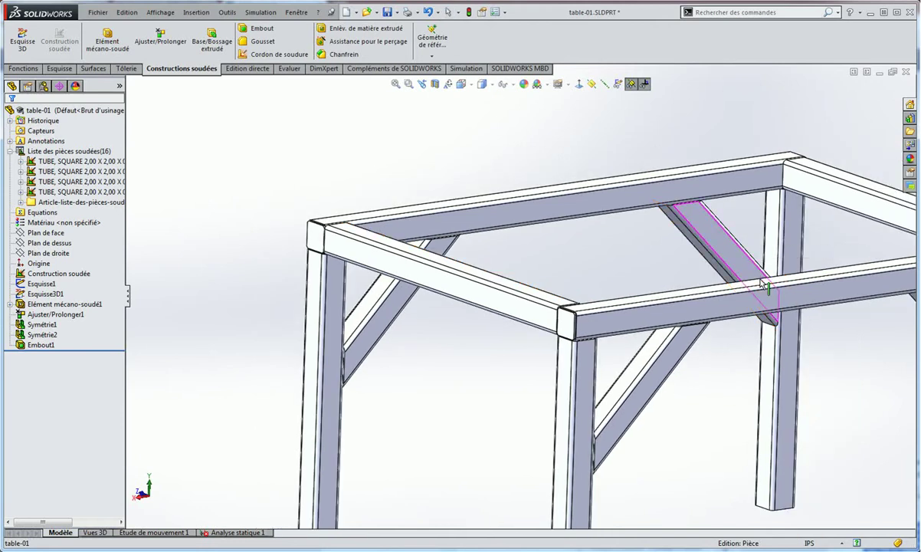
pyautogui.moveTo(764, 285); pyautogui.dragTo(736, 265, button='middle')
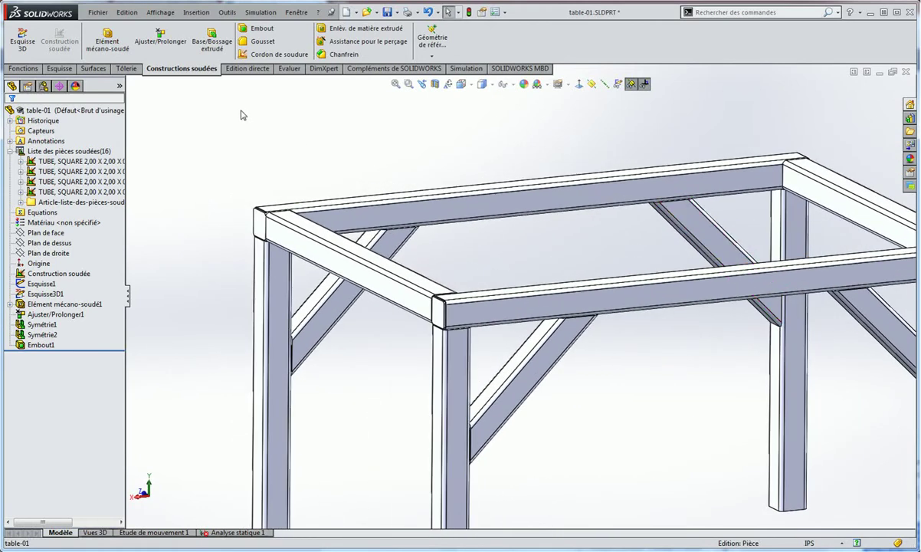
pyautogui.click(262, 42)
# Replace the brace face with the leg face and top beam face as gusset supports.
pyautogui.moveTo(289, 246)
pyautogui.mouseDown(button='middle')
pyautogui.moveTo(337, 208)
pyautogui.moveTo(313, 244)
pyautogui.mouseUp(button='middle')
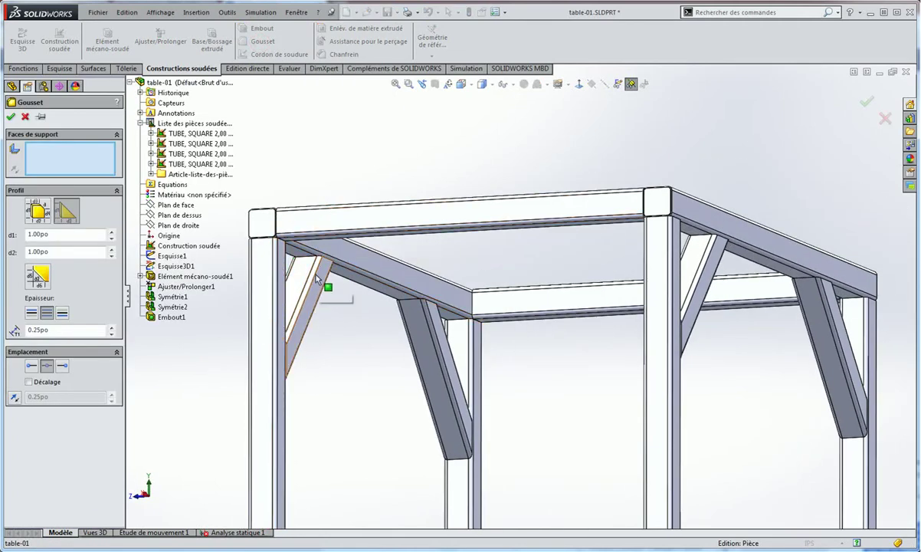
pyautogui.click(305, 298)
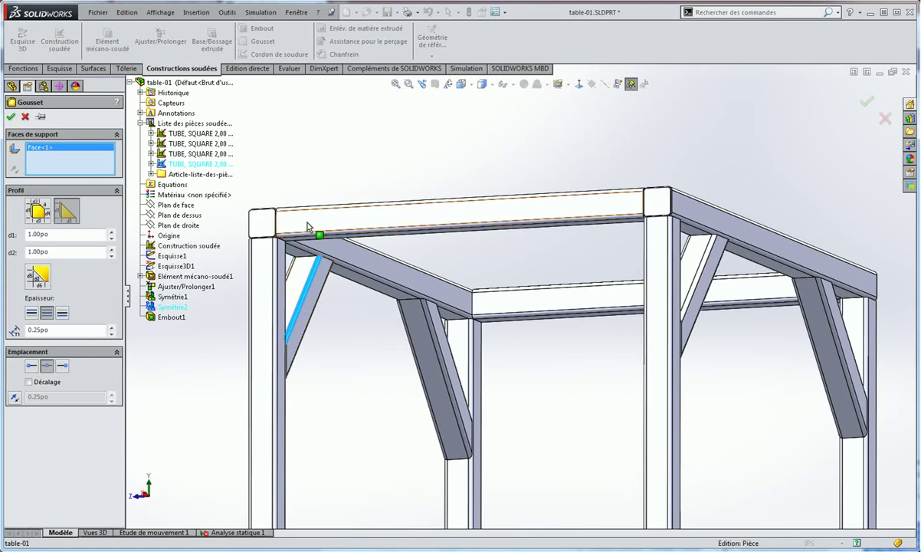
pyautogui.rightClick(42, 151)
pyautogui.click(77, 170)
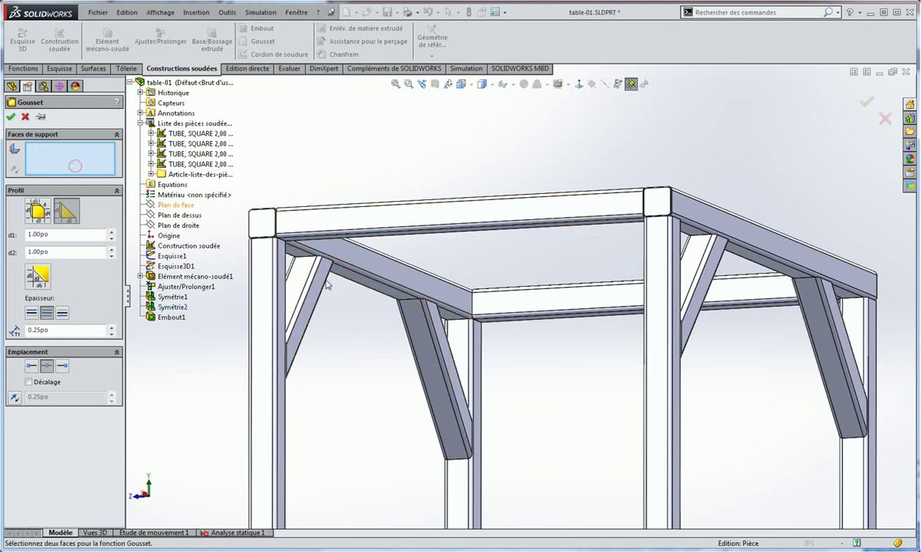
pyautogui.moveTo(260, 253); pyautogui.dragTo(288, 247, button='middle')
pyautogui.scroll(-5, 257, 239)
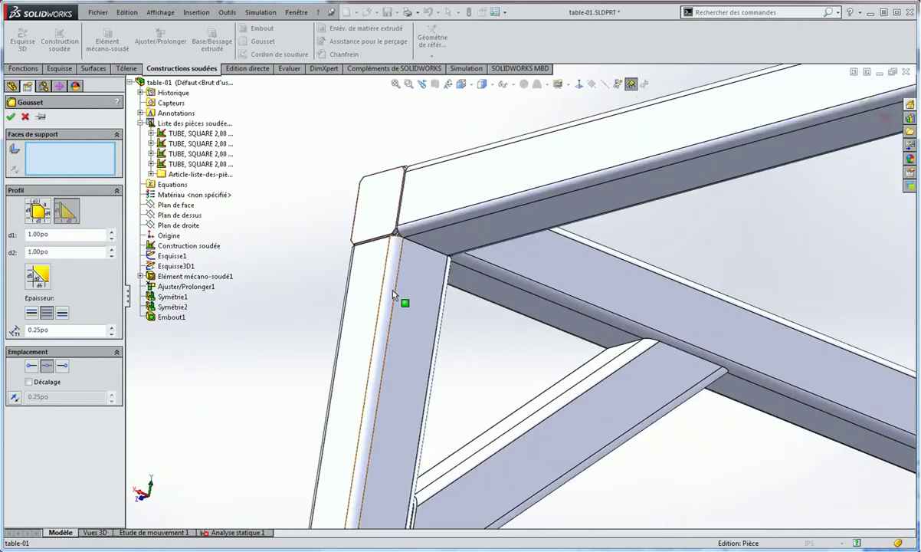
pyautogui.click(404, 293)
pyautogui.click(456, 231)
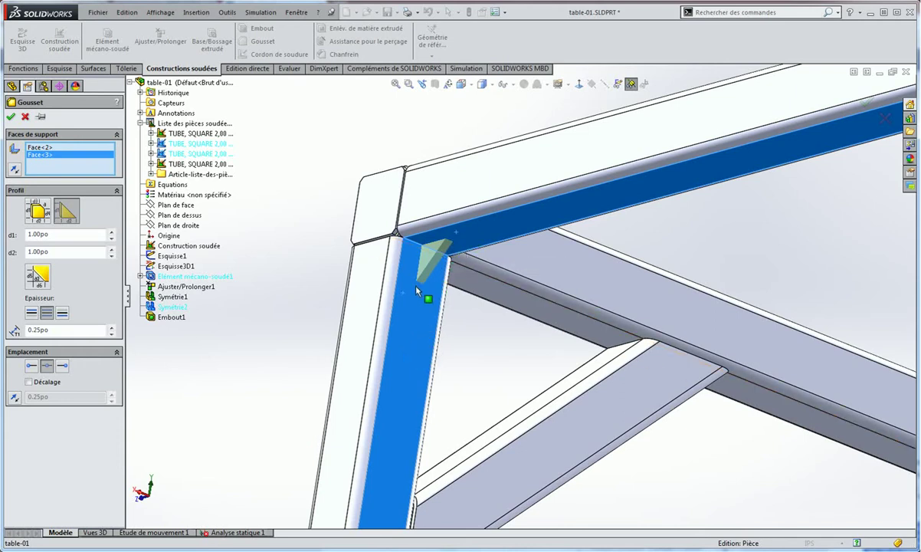
# Centre the gusset along the edge with no position offset.
pyautogui.click(32, 367)
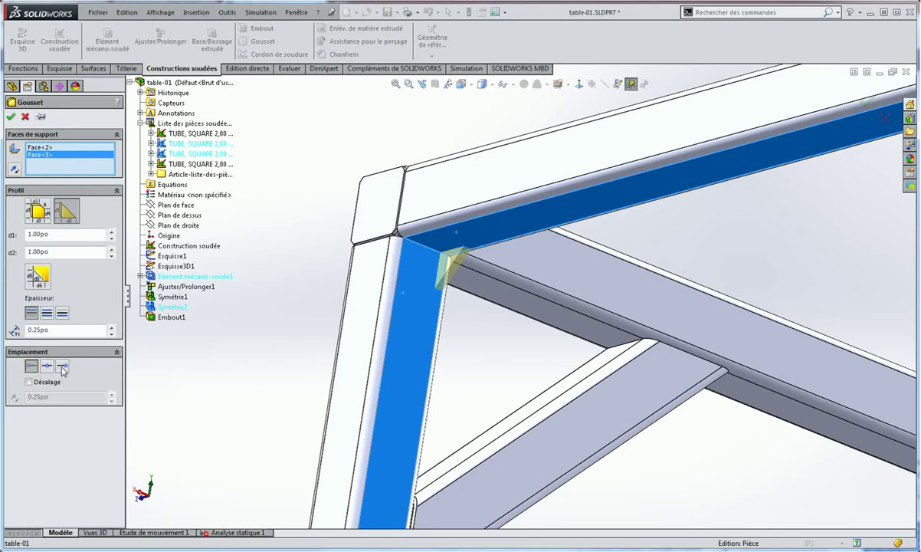
pyautogui.click(62, 366)
pyautogui.click(46, 366)
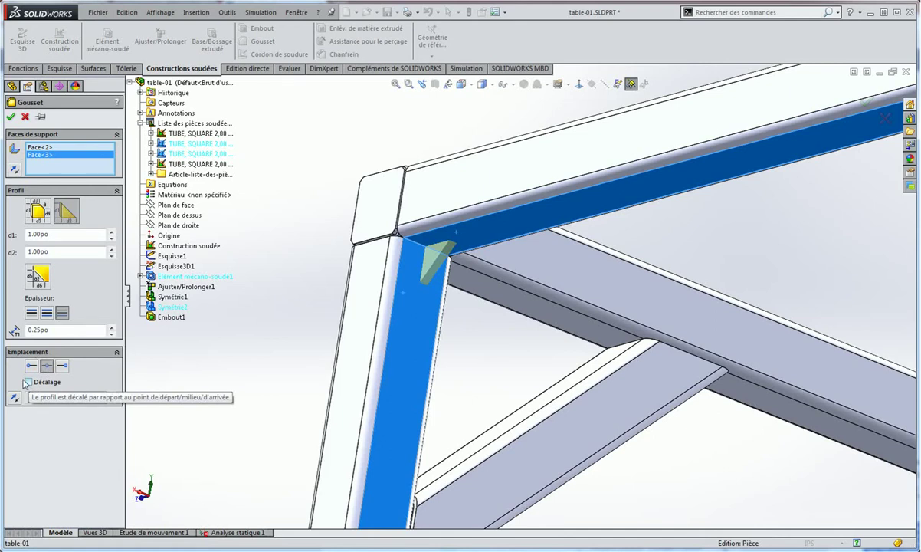
pyautogui.click(29, 382)
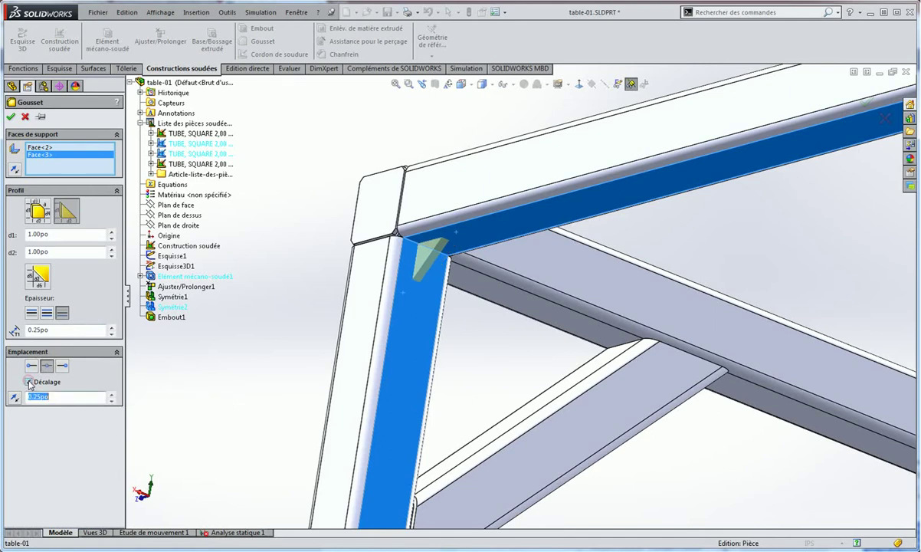
pyautogui.click(29, 382)
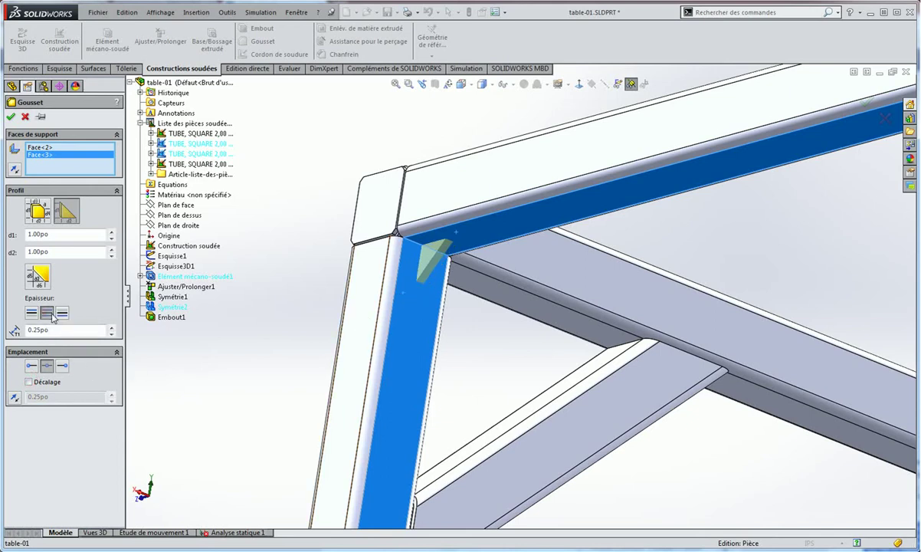
# Set the gusset profile distances d1 and d2 to 2.00po.
pyautogui.moveTo(282, 313); pyautogui.dragTo(243, 264, button='middle')
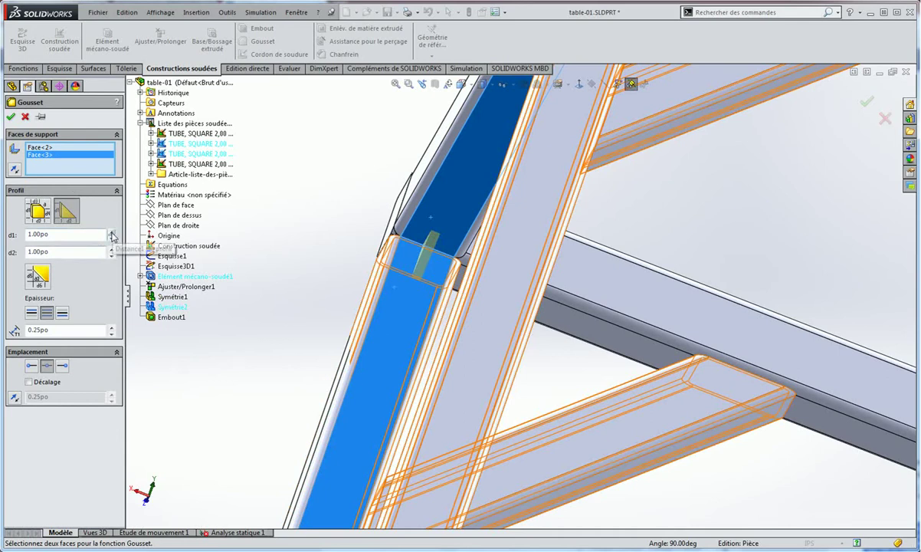
pyautogui.click(54, 236)
pyautogui.moveTo(19, 242); pyautogui.dragTo(10, 247)
pyautogui.write('2')
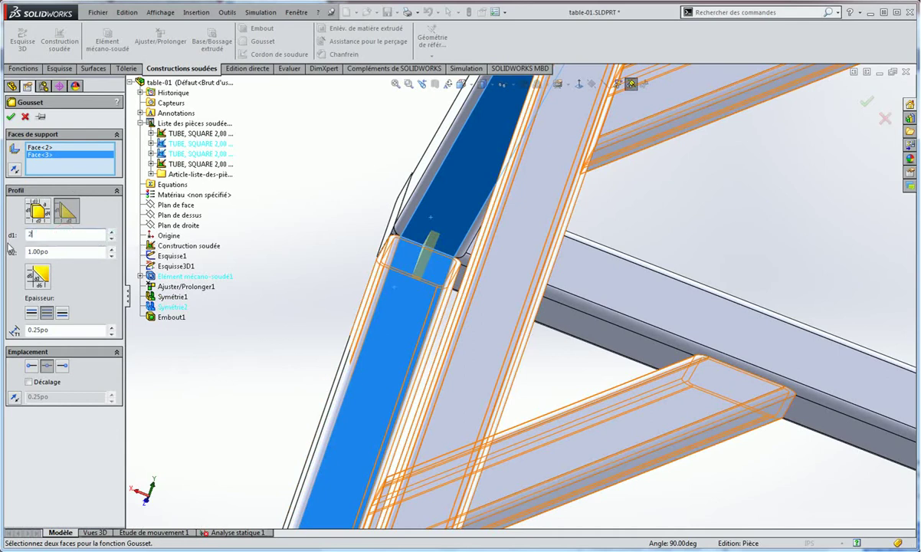
pyautogui.press('Return')
pyautogui.doubleClick(54, 253)
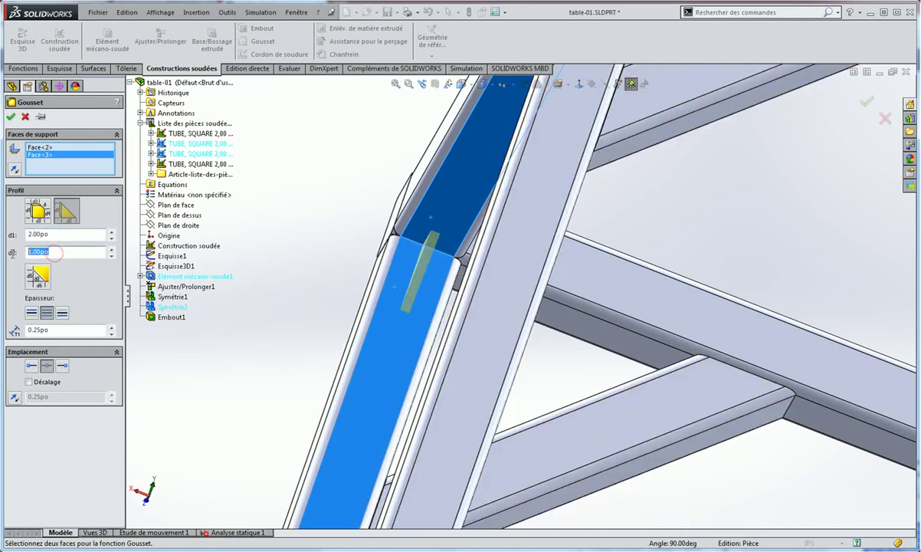
pyautogui.write('2')
pyautogui.press('Return')
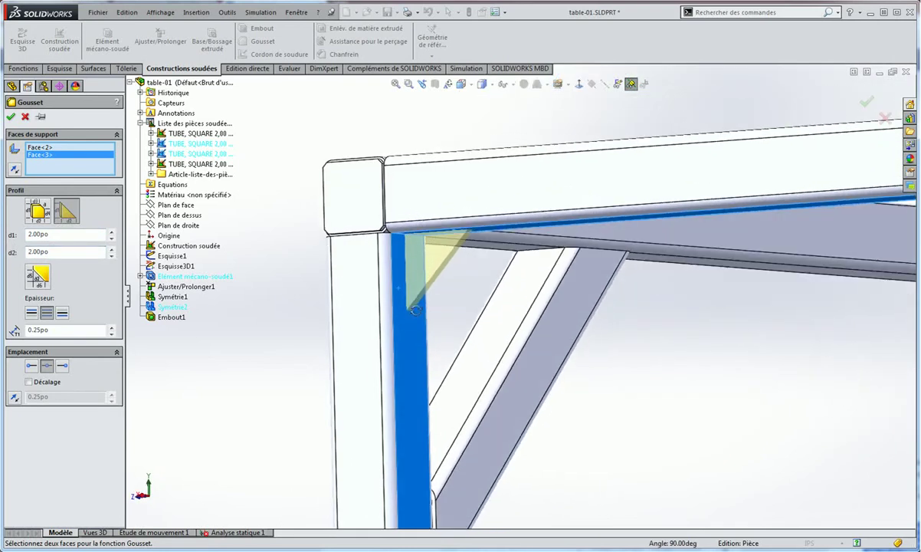
# Increase gusset distances d1 and d2 to 4.00po each.
pyautogui.doubleClick(54, 234)
pyautogui.write('4')
pyautogui.press('Return')
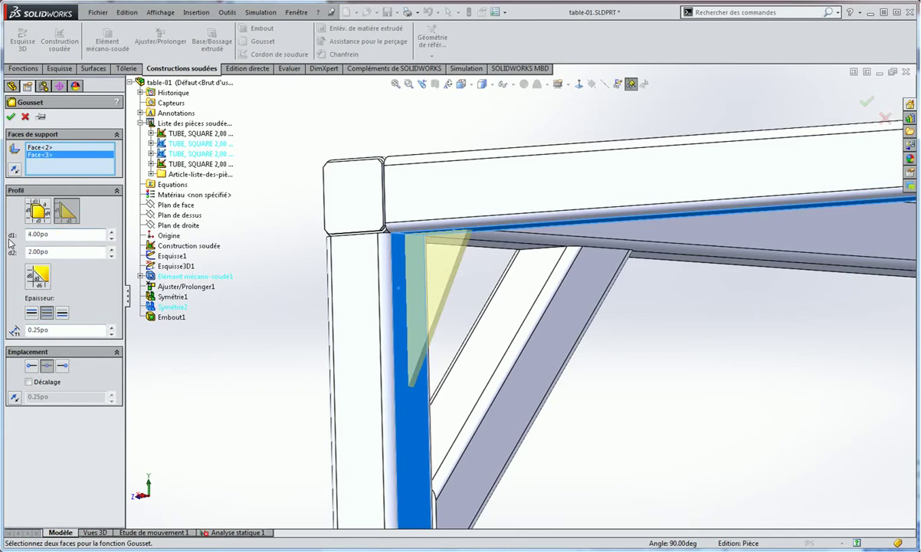
pyautogui.moveTo(63, 236); pyautogui.dragTo(37, 235)
pyautogui.write('4')
pyautogui.press('Return')
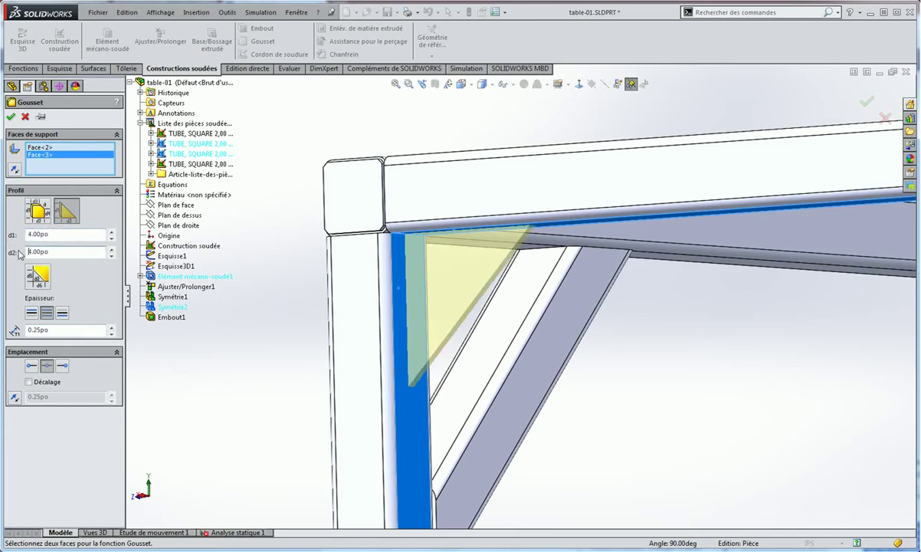
pyautogui.moveTo(510, 360)
pyautogui.mouseDown(button='middle')
pyautogui.moveTo(531, 370)
pyautogui.moveTo(590, 285)
pyautogui.mouseUp(button='middle')
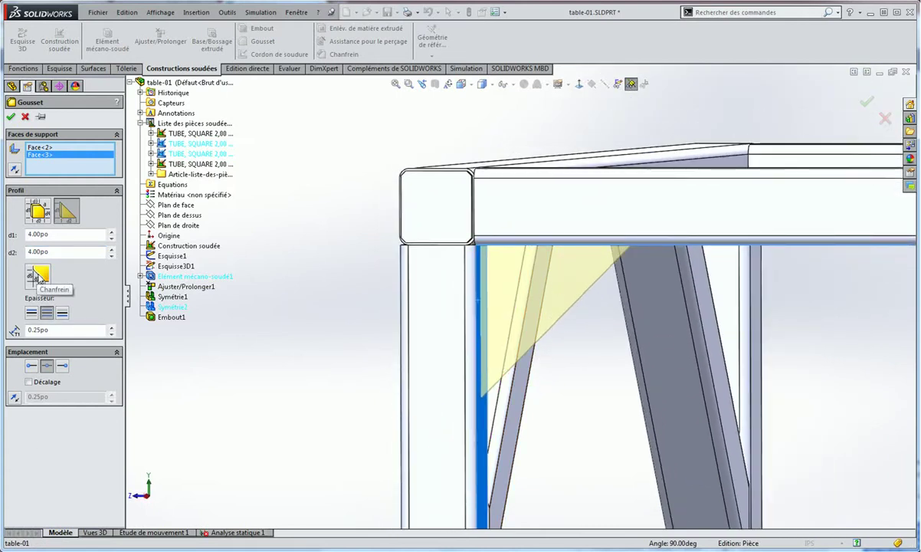
# Give the gusset a Chamfer profile with d5 and d6 at 2.00po.
pyautogui.click(38, 276)
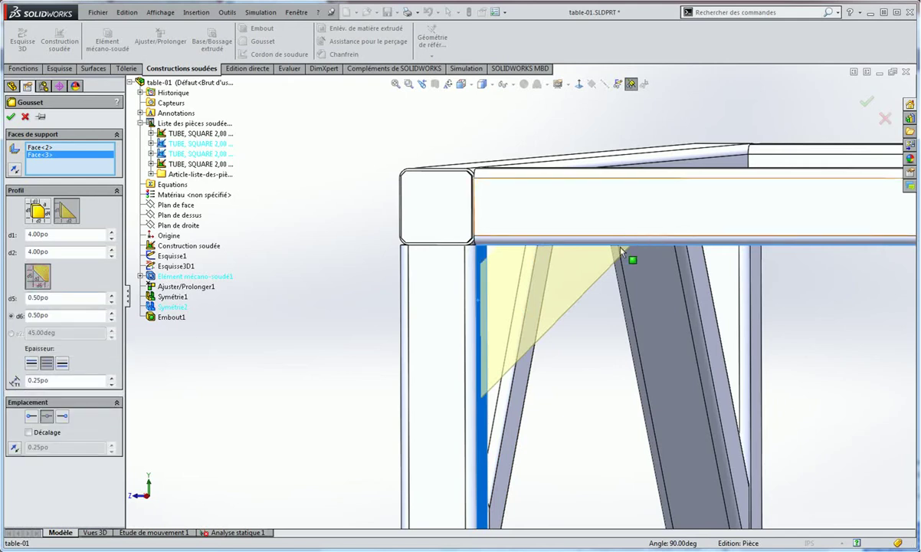
pyautogui.moveTo(488, 271); pyautogui.dragTo(547, 251, button='middle')
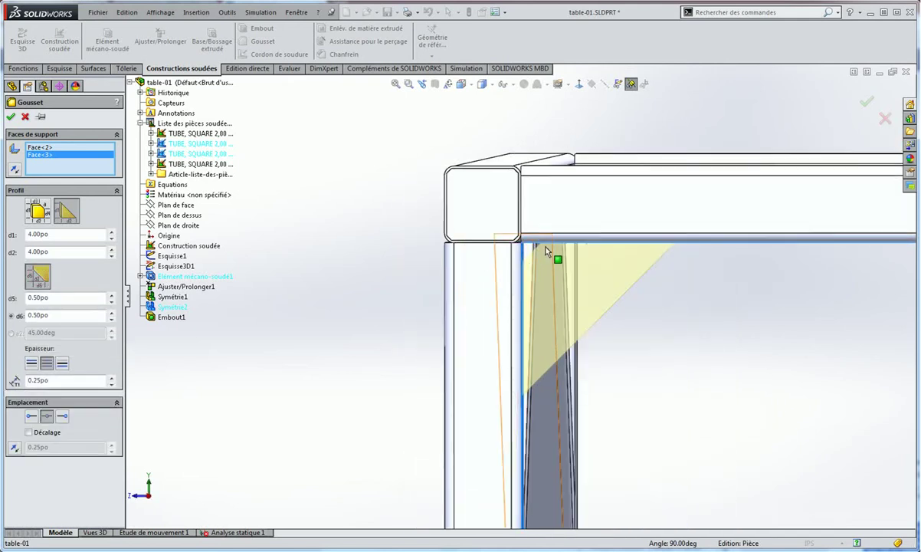
pyautogui.click(57, 298)
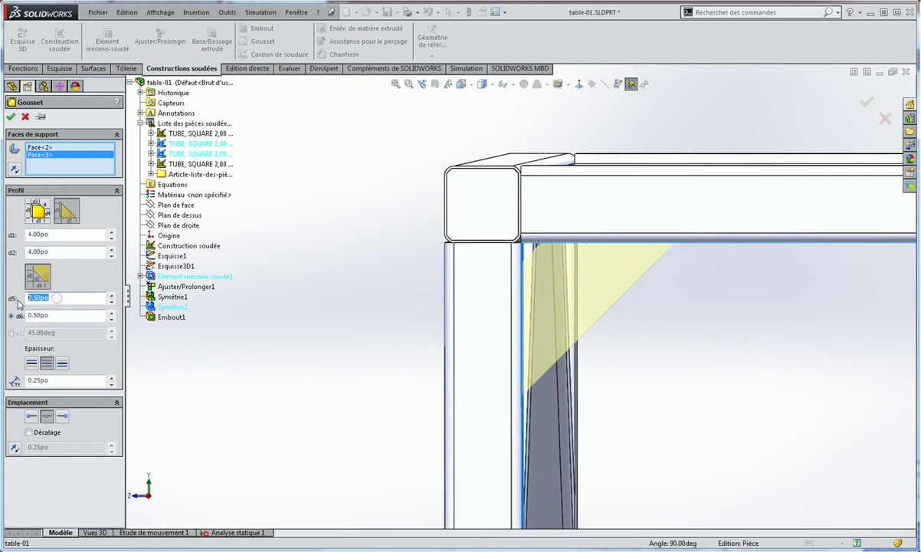
pyautogui.write('2')
pyautogui.press('Return')
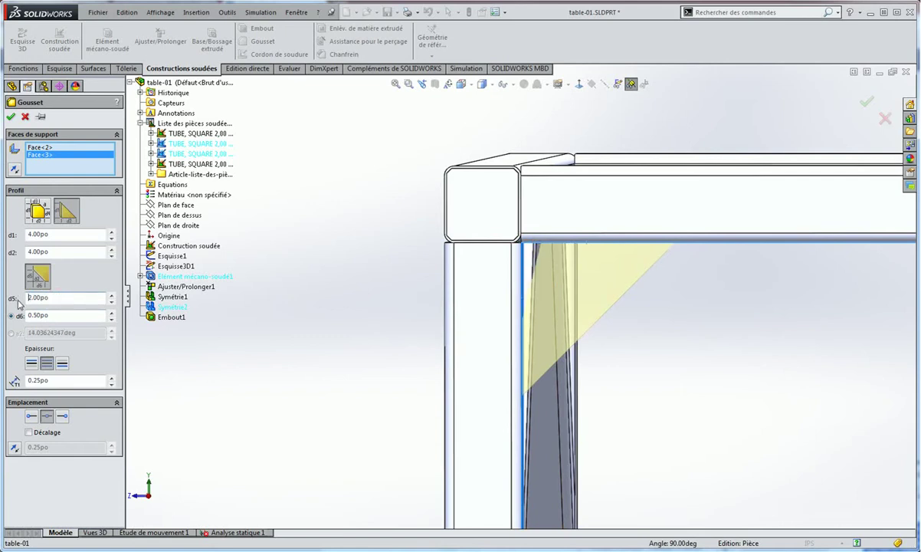
pyautogui.click(54, 314)
pyautogui.write('2.')
pyautogui.press('Return')
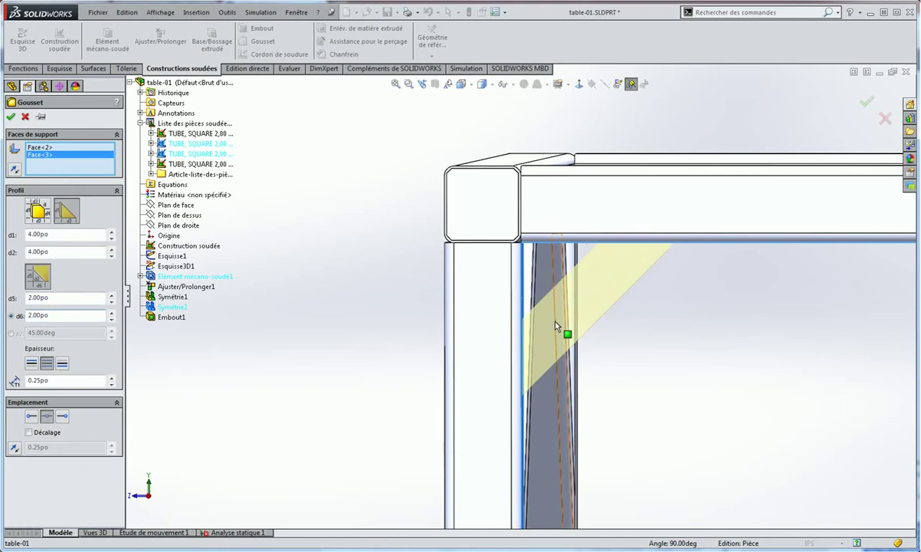
# Change the chamfer distances d5 and d6 to 0.25po.
pyautogui.press('Left')
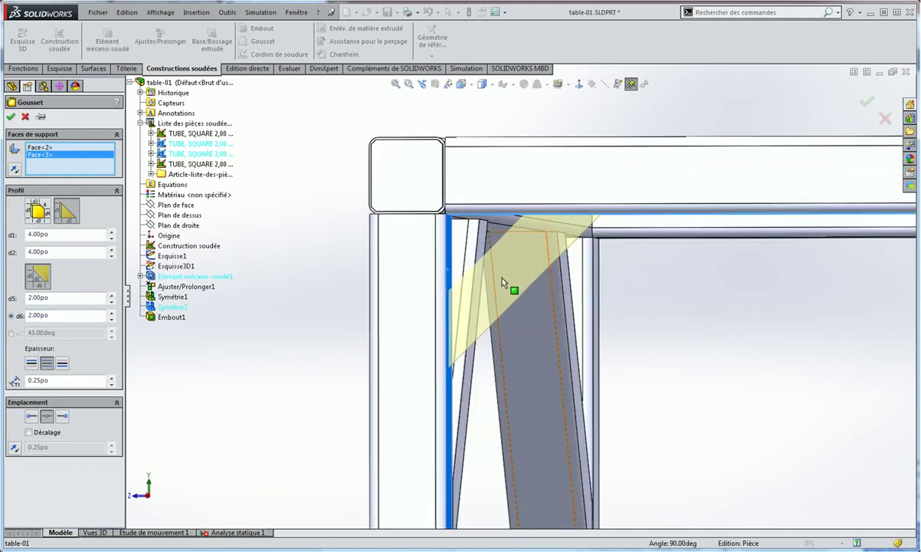
pyautogui.moveTo(494, 268)
pyautogui.mouseDown(button='middle')
pyautogui.moveTo(507, 250)
pyautogui.moveTo(381, 305)
pyautogui.mouseUp(button='middle')
pyautogui.scroll(3, 381, 322)
pyautogui.scroll(-3, 457, 293)
pyautogui.moveTo(457, 293); pyautogui.dragTo(418, 316, button='middle')
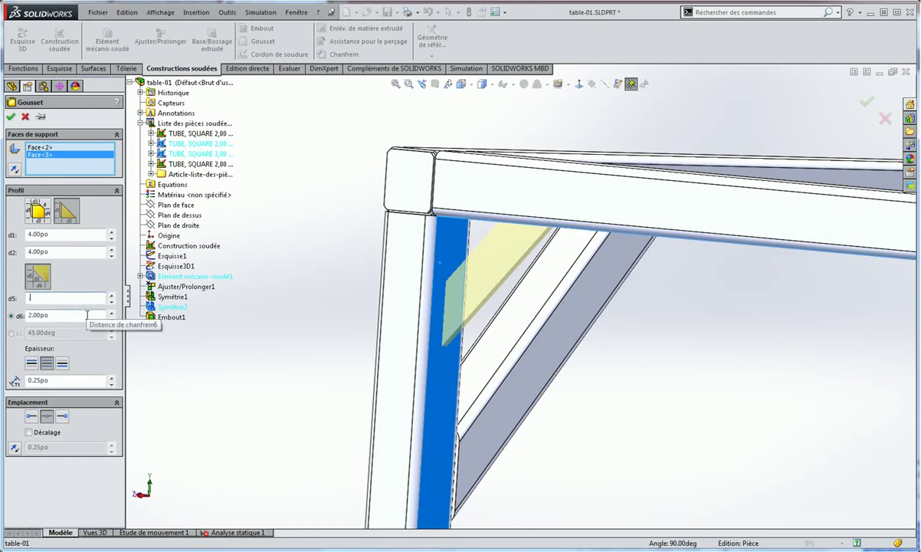
pyautogui.write('.25')
pyautogui.press('Return')
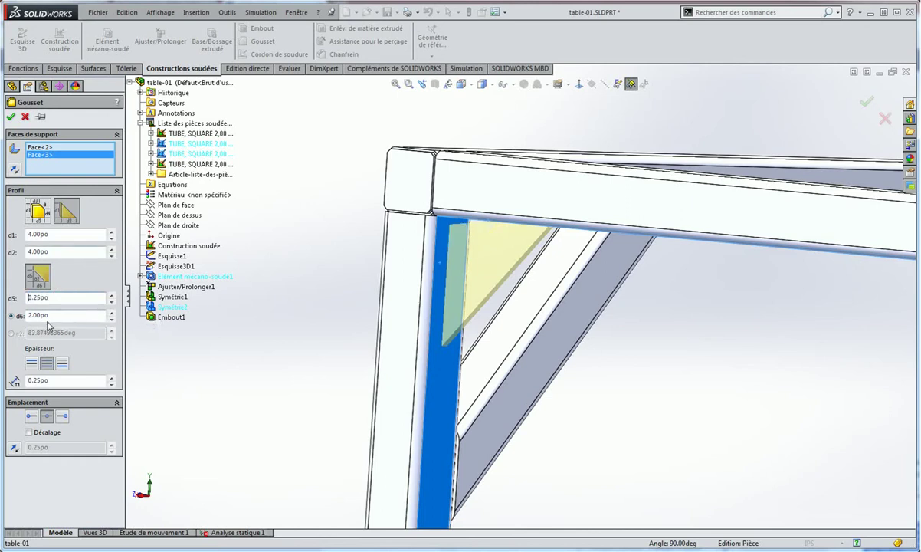
pyautogui.doubleClick(28, 315)
pyautogui.write('.25')
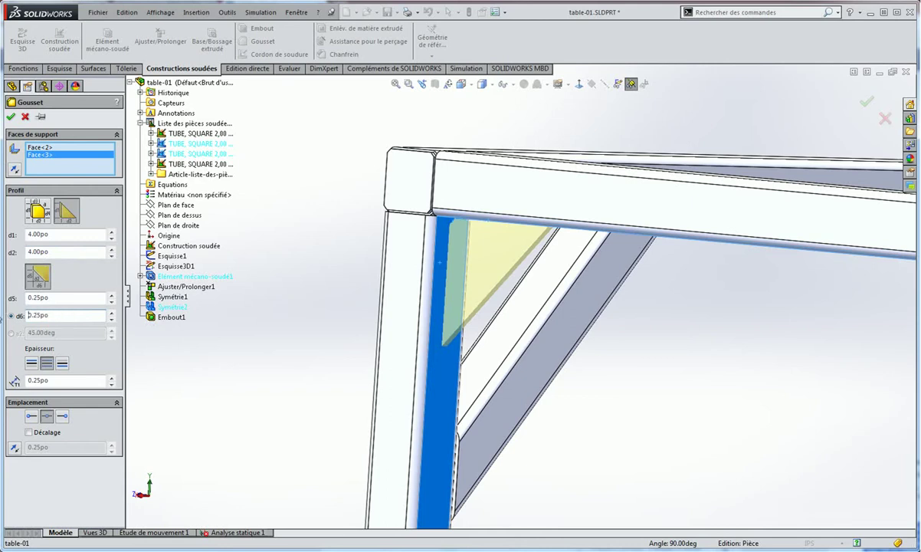
pyautogui.press('Return')
# Reset the chamfer distances to 2.00po and view the whole table frame.
pyautogui.scroll(-2, 447, 230)
pyautogui.moveTo(463, 221); pyautogui.dragTo(506, 230, button='middle')
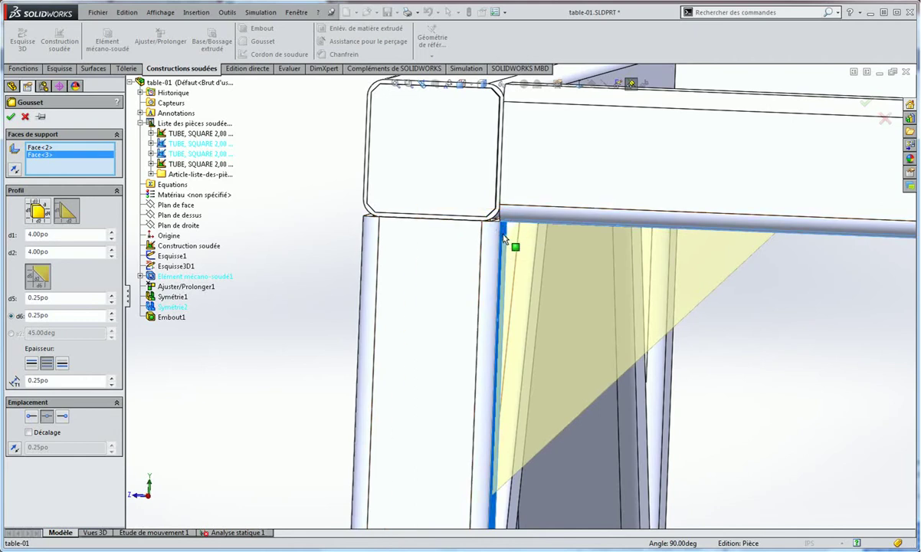
pyautogui.moveTo(509, 242); pyautogui.dragTo(517, 220, button='middle')
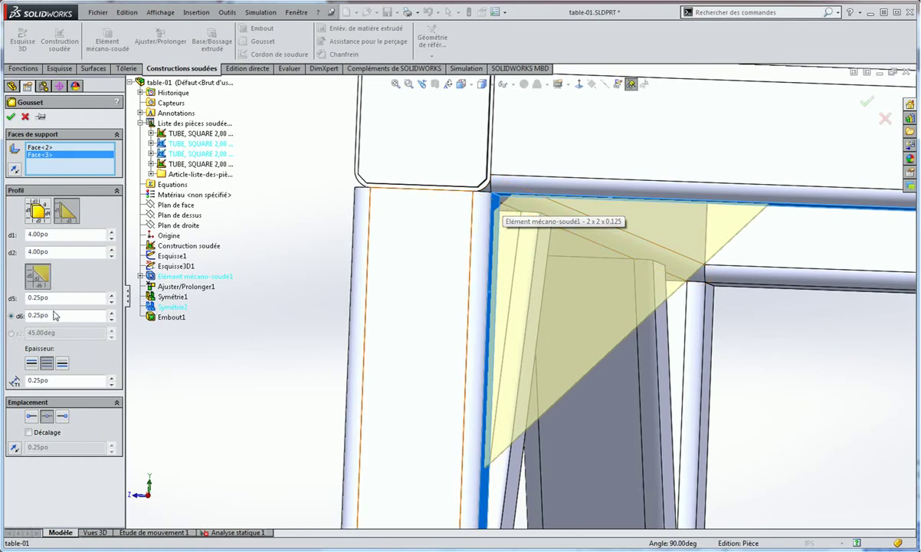
pyautogui.click(33, 297)
pyautogui.write('2')
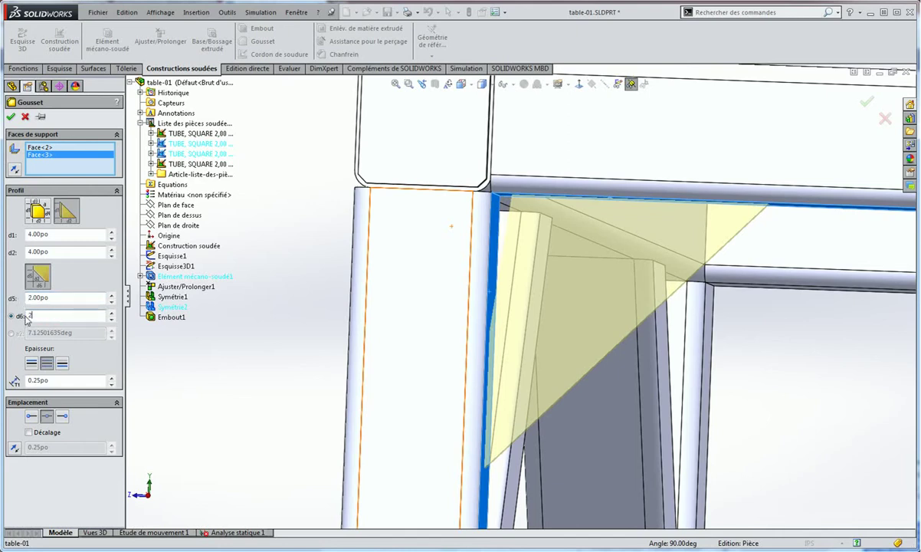
pyautogui.press('Return')
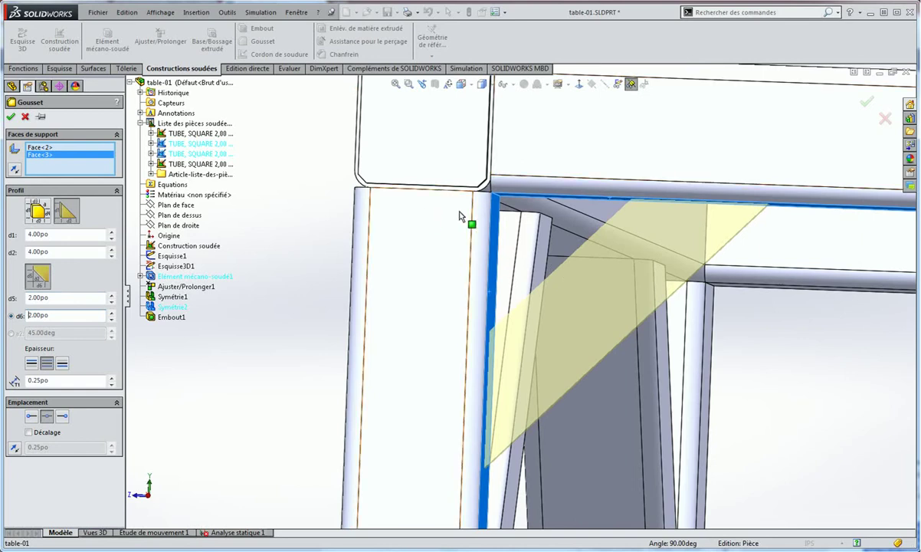
pyautogui.scroll(3, 499, 209)
pyautogui.scroll(2, 498, 208)
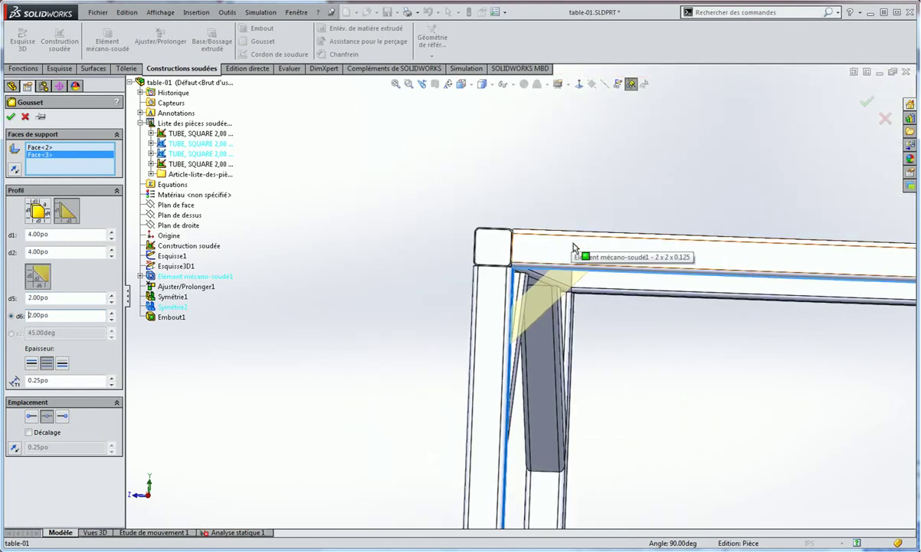
pyautogui.moveTo(536, 230); pyautogui.dragTo(635, 329, button='middle')
pyautogui.scroll(3, 635, 329)
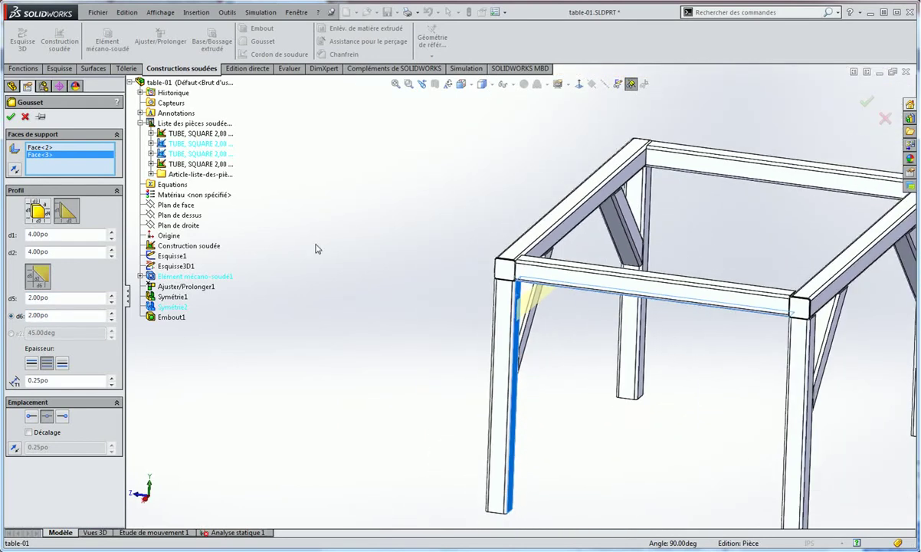
# Create Gousset1 and mirror it across Plan de face to the opposite front corner.
pyautogui.click(11, 117)
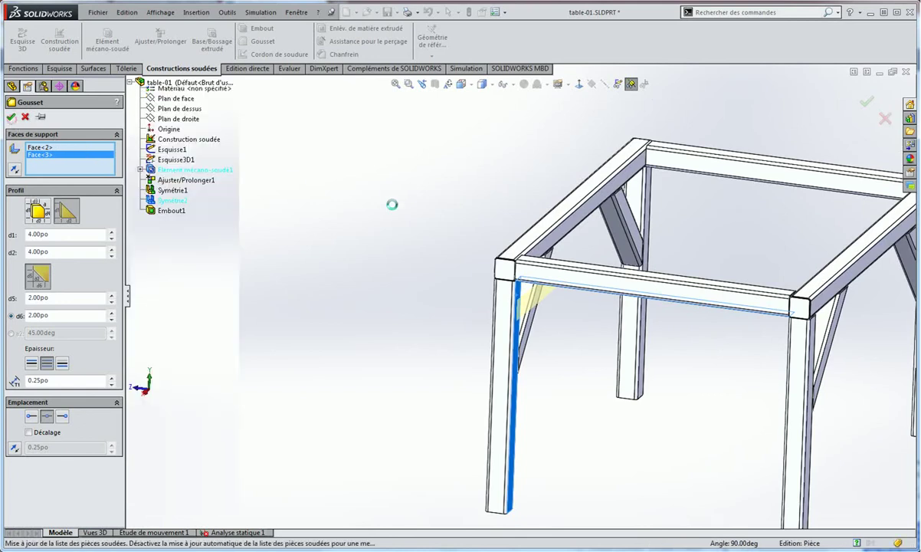
pyautogui.click(23, 68)
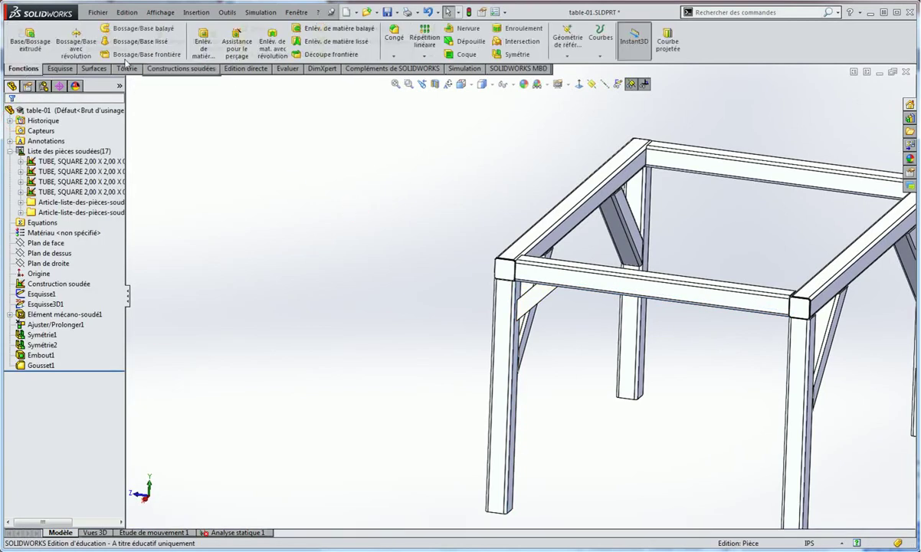
pyautogui.click(513, 54)
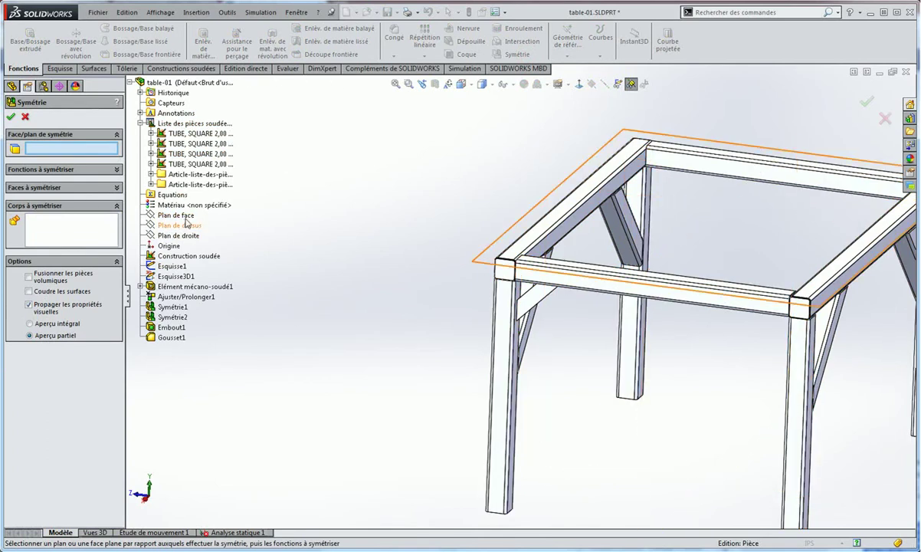
pyautogui.click(186, 219)
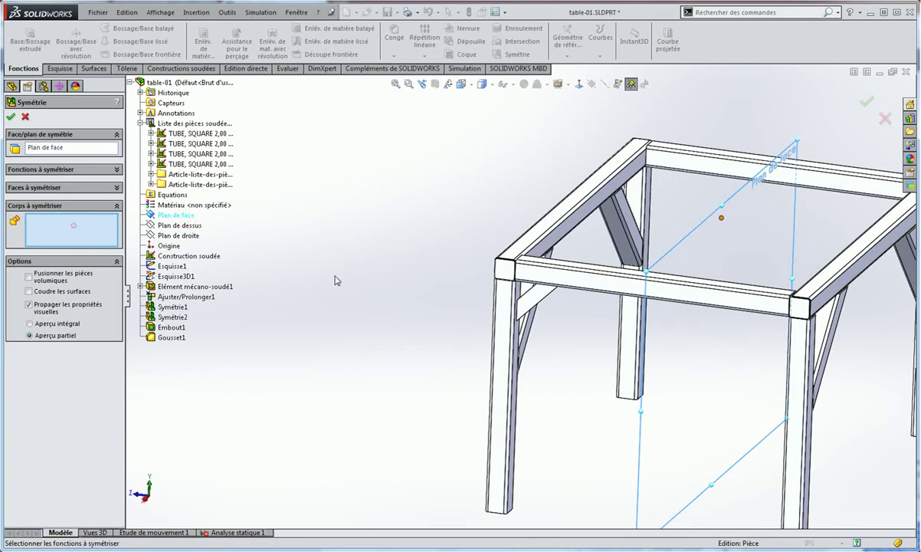
pyautogui.click(539, 296)
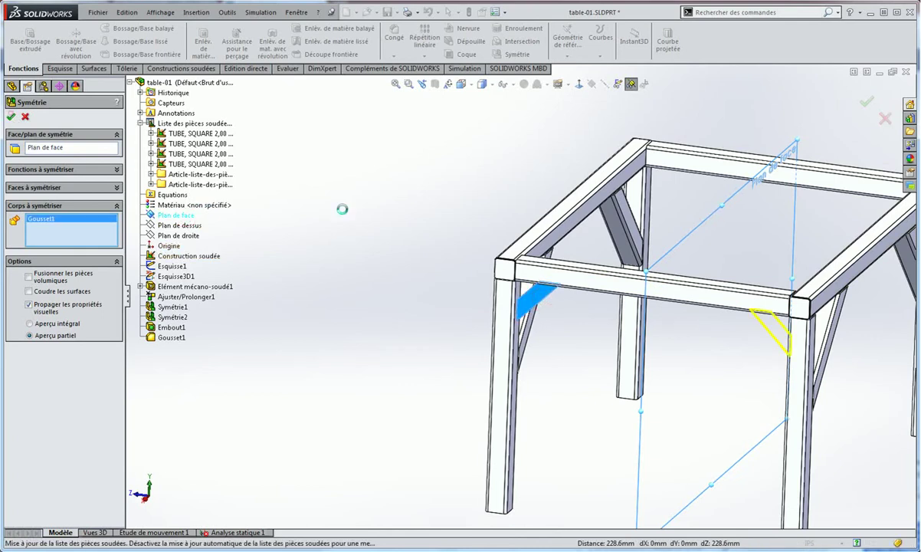
pyautogui.press('Return')
pyautogui.moveTo(680, 330); pyautogui.dragTo(641, 314, button='middle')
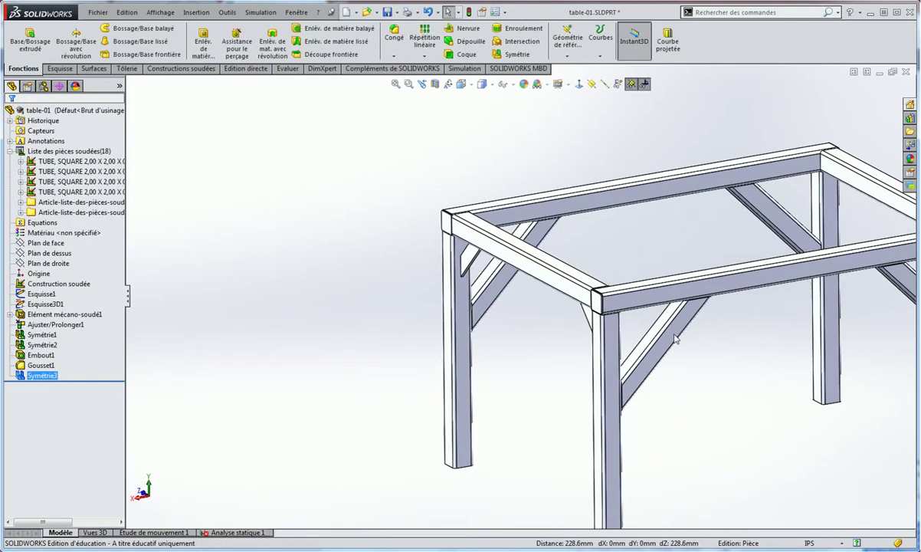
# Mirror the Gousset1 and Symétrie3 bodies across Plan de droite.
pyautogui.click(518, 54)
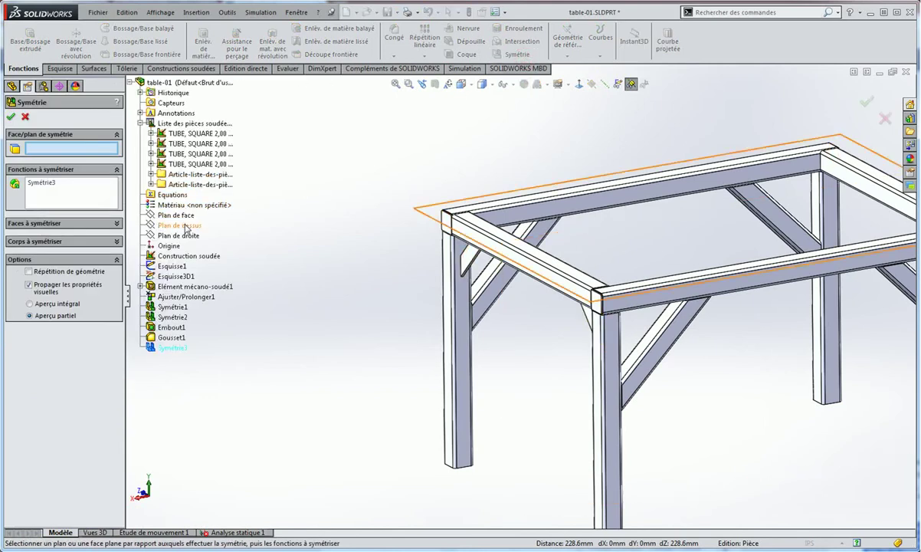
pyautogui.click(181, 237)
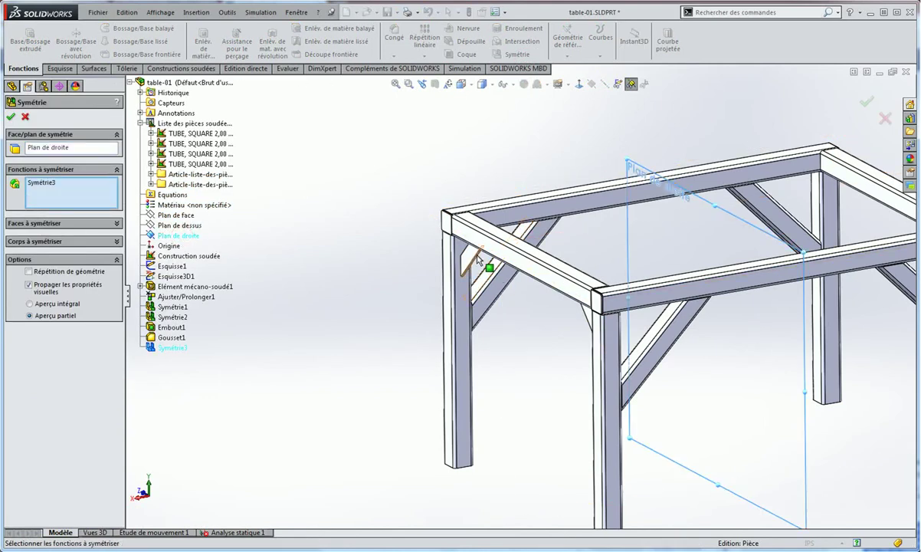
pyautogui.rightClick(66, 195)
pyautogui.click(92, 199)
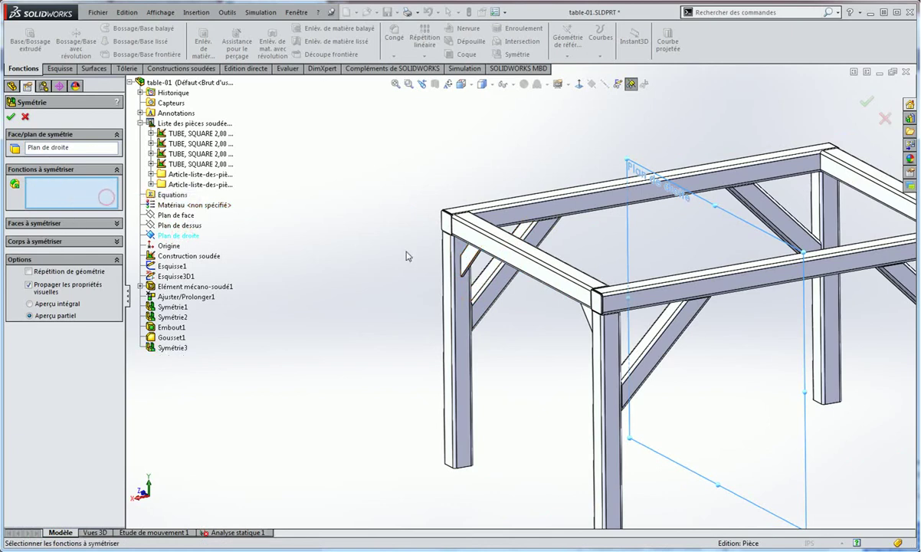
pyautogui.click(25, 242)
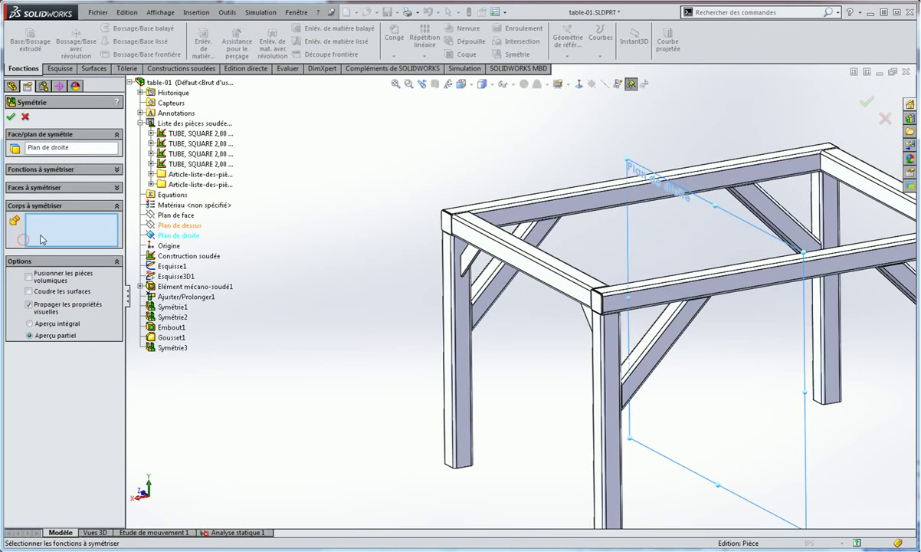
pyautogui.click(469, 253)
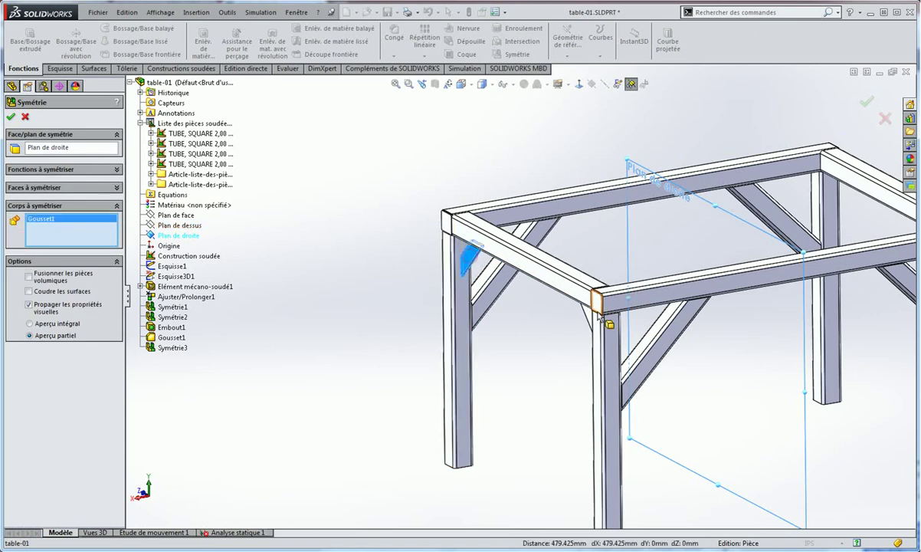
pyautogui.click(601, 314)
pyautogui.scroll(3, 601, 314)
pyautogui.moveTo(790, 311); pyautogui.dragTo(767, 337, button='middle')
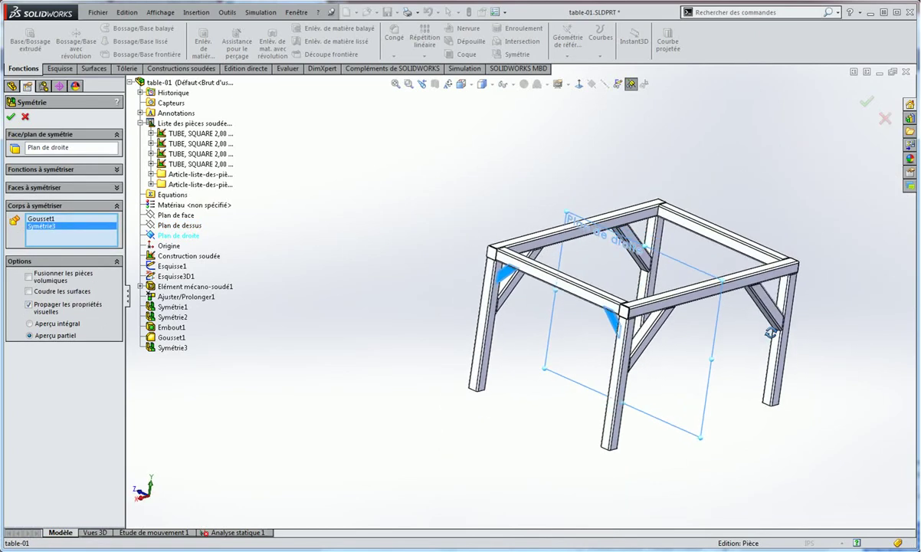
pyautogui.click(11, 117)
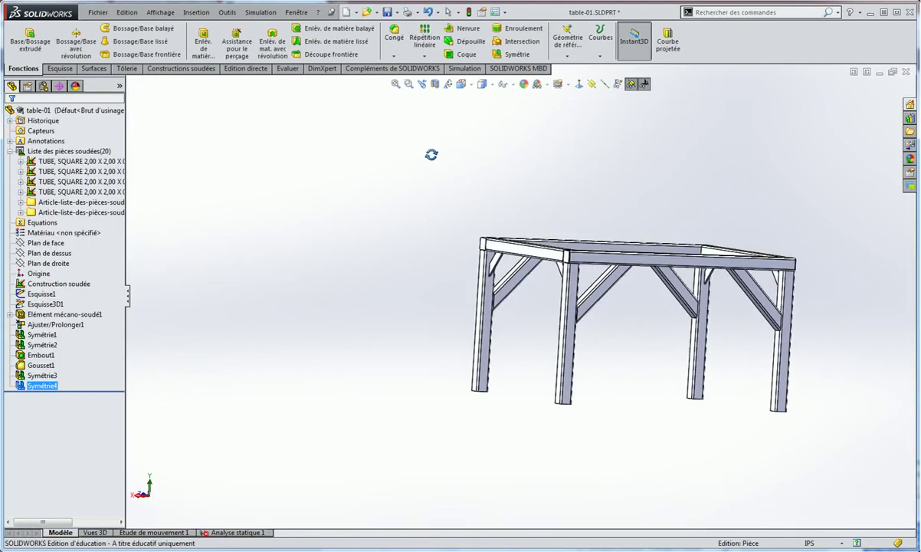
# Start a sheet-metal base flange sketched on the beam's top face.
pyautogui.moveTo(432, 154); pyautogui.dragTo(607, 257, button='middle')
pyautogui.scroll(-5, 656, 272)
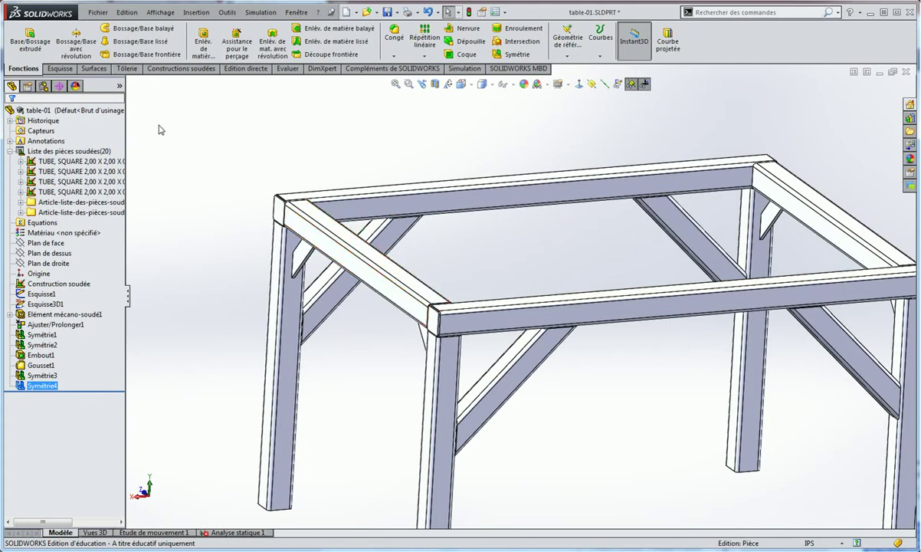
pyautogui.click(127, 68)
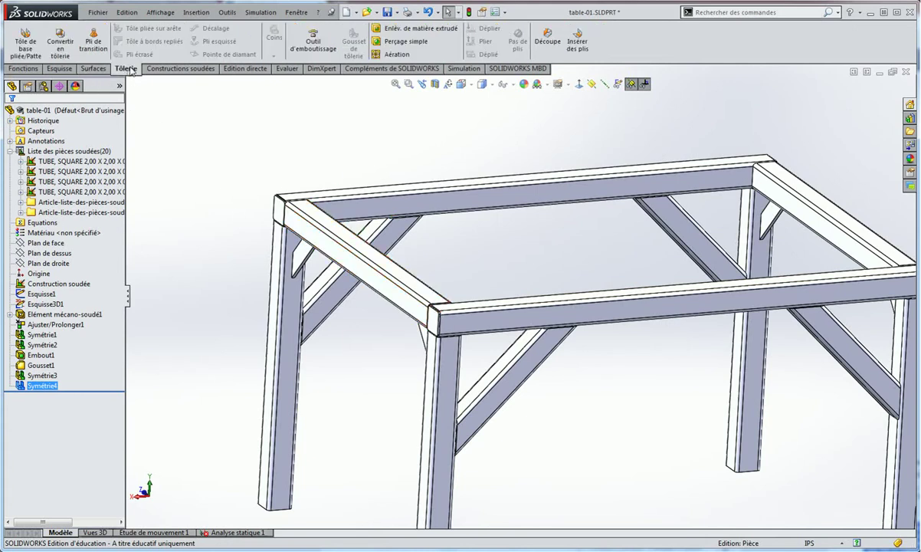
pyautogui.click(25, 40)
pyautogui.moveTo(259, 149); pyautogui.dragTo(294, 206, button='middle')
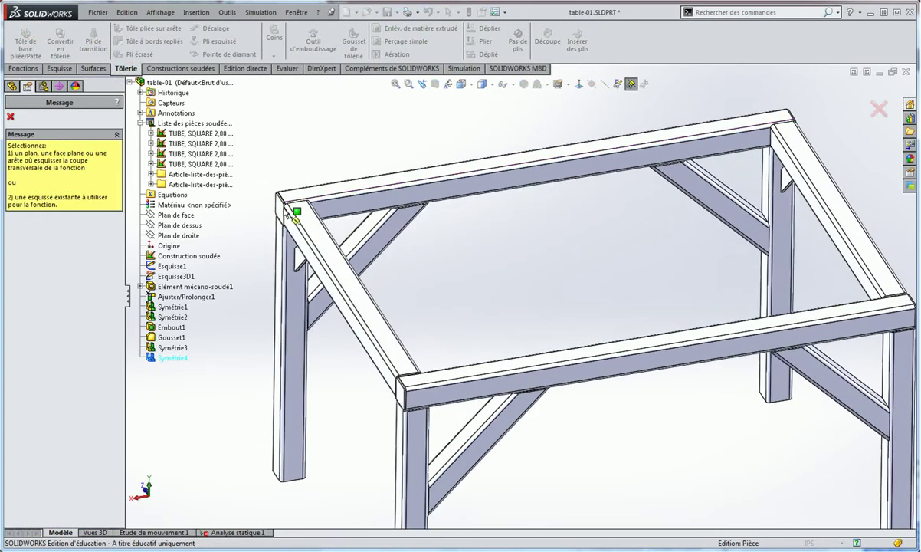
pyautogui.click(317, 235)
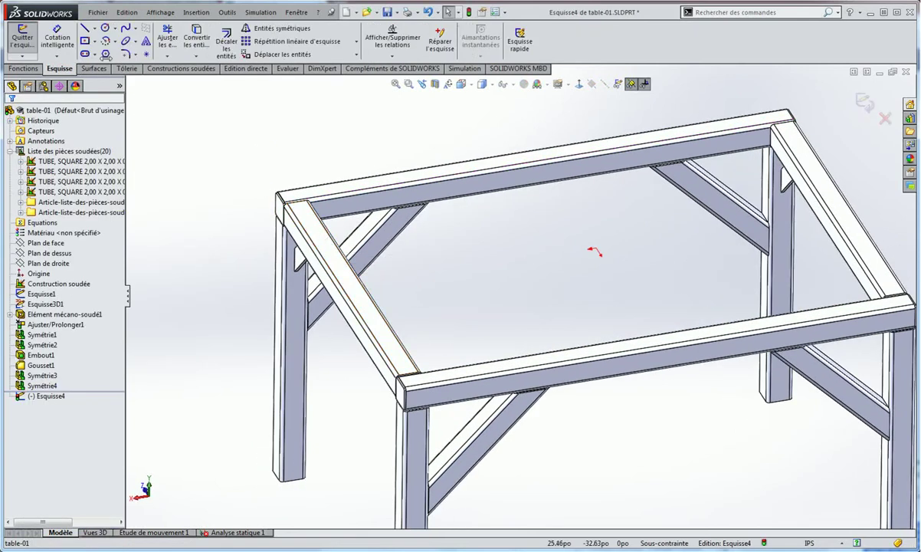
# Draw a corner rectangle across the frame's top and view it normal.
pyautogui.click(95, 42)
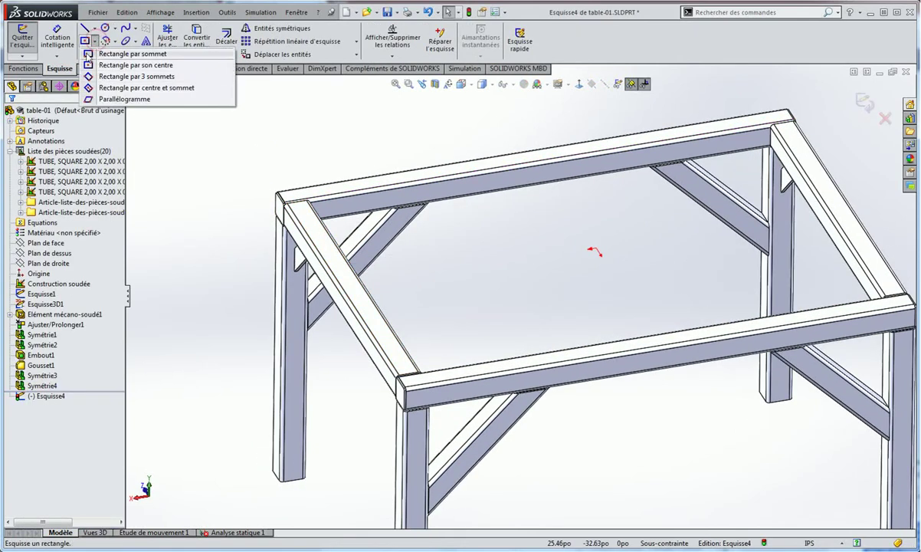
pyautogui.click(93, 55)
pyautogui.scroll(-3, 420, 418)
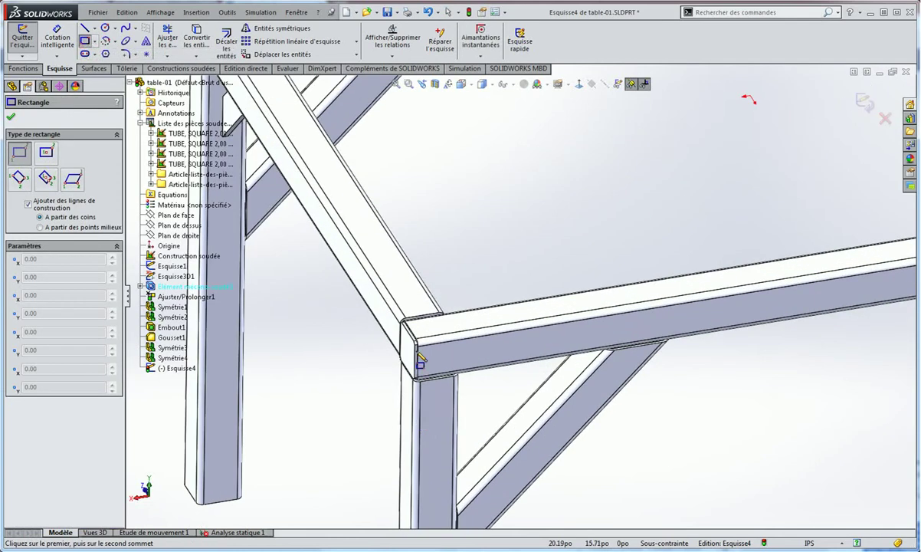
pyautogui.scroll(5, 421, 359)
pyautogui.click(509, 261)
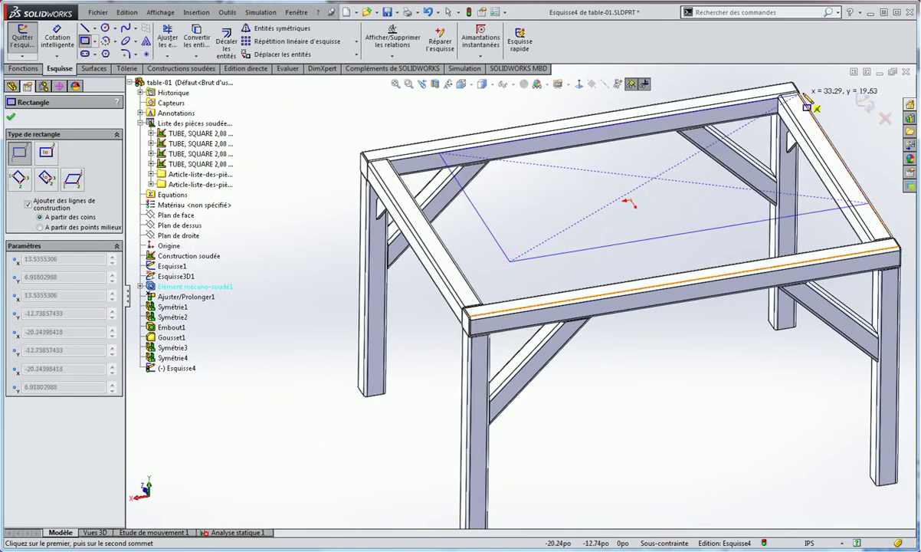
pyautogui.click(811, 84)
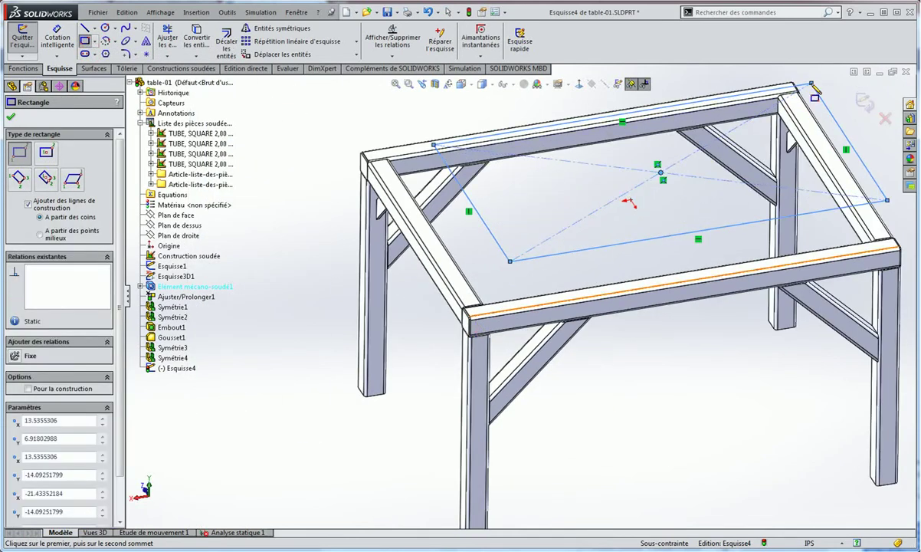
pyautogui.click(580, 86)
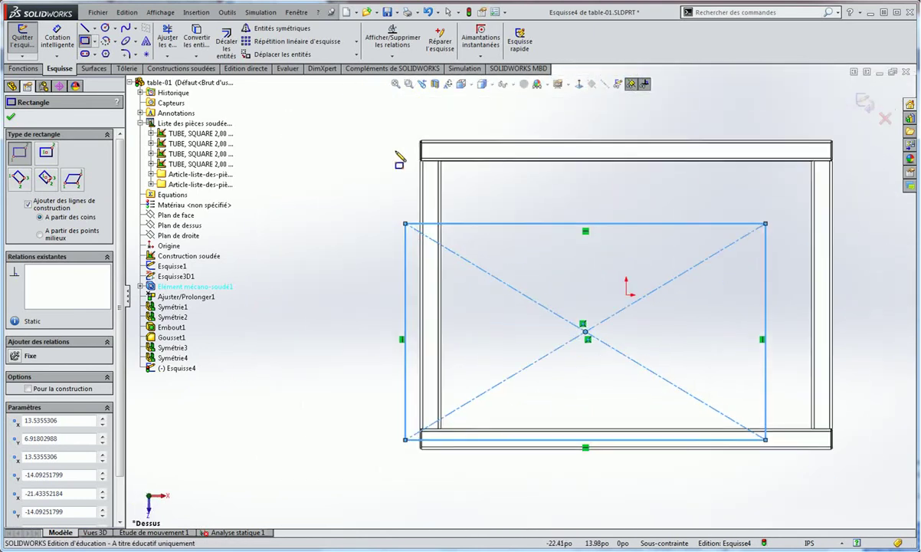
# Pin the rectangle's upper-left corner to the intersection of two outer frame edges.
pyautogui.scroll(-2, 383, 157)
pyautogui.click(13, 118)
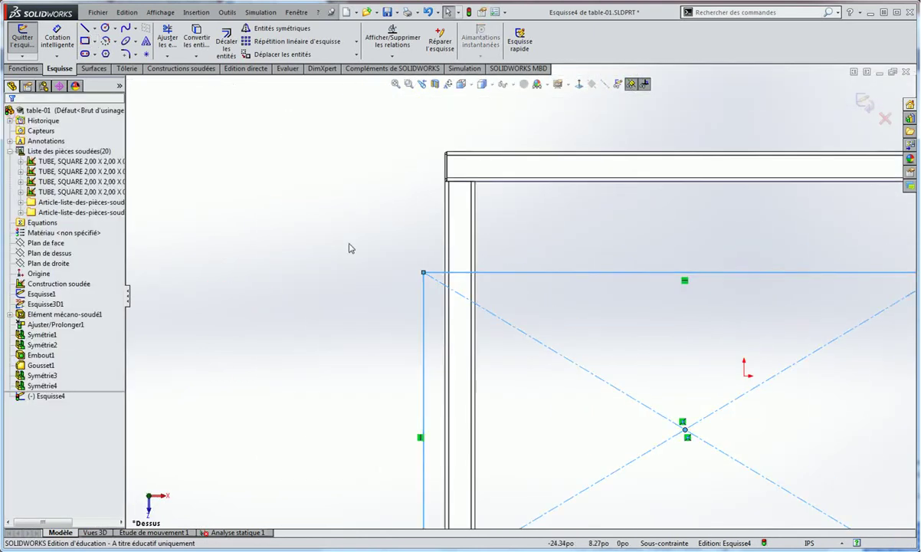
pyautogui.click(423, 273)
pyautogui.scroll(-3, 425, 270)
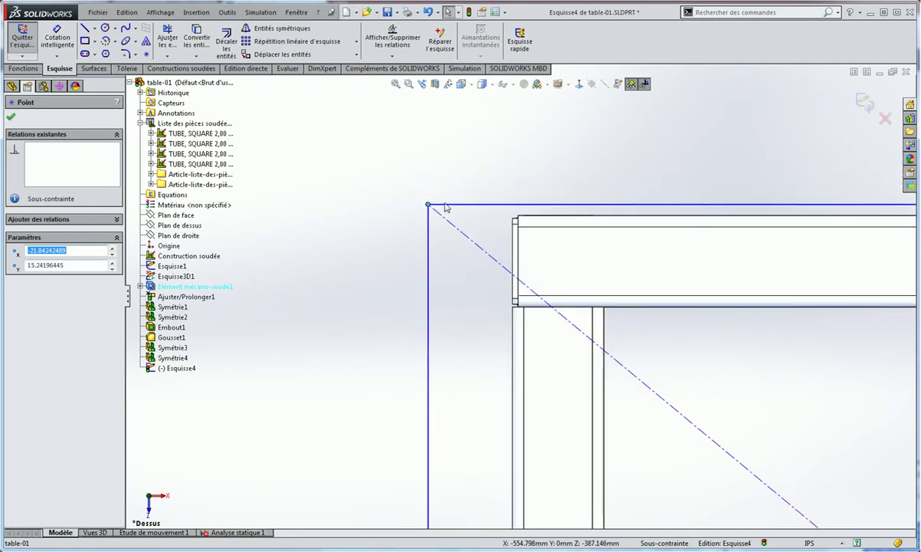
pyautogui.scroll(-3, 491, 258)
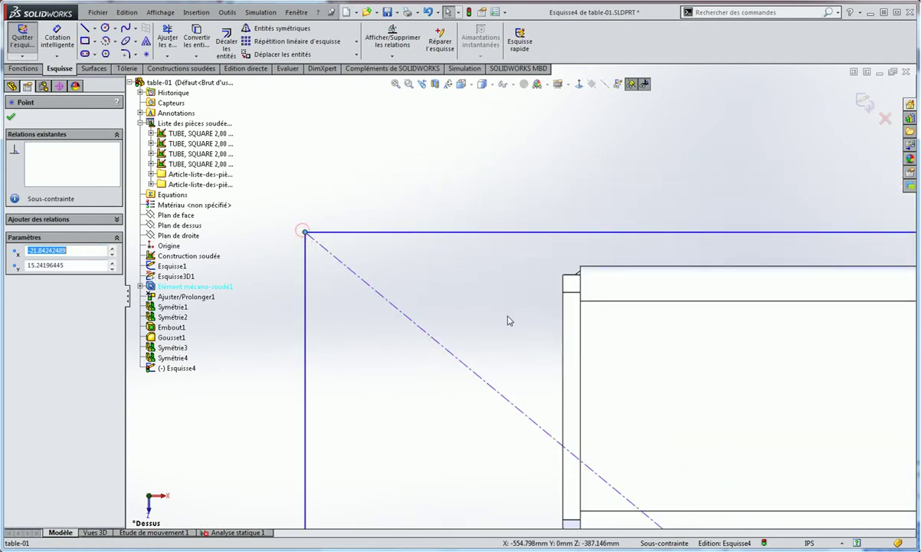
pyautogui.keyDown('ctrl'); pyautogui.click(565, 305); pyautogui.keyUp('ctrl')
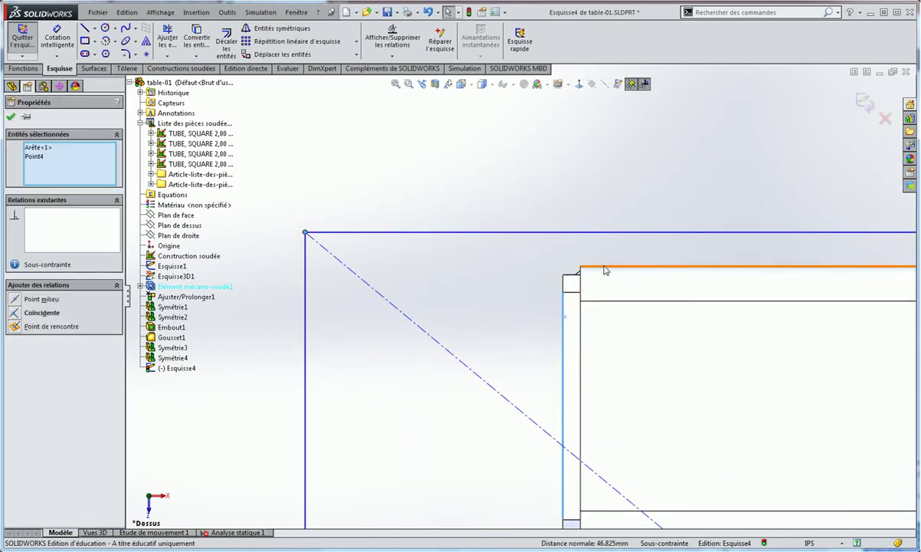
pyautogui.keyDown('ctrl'); pyautogui.click(608, 272); pyautogui.keyUp('ctrl')
pyautogui.keyDown('ctrl'); pyautogui.click(609, 273); pyautogui.keyUp('ctrl')
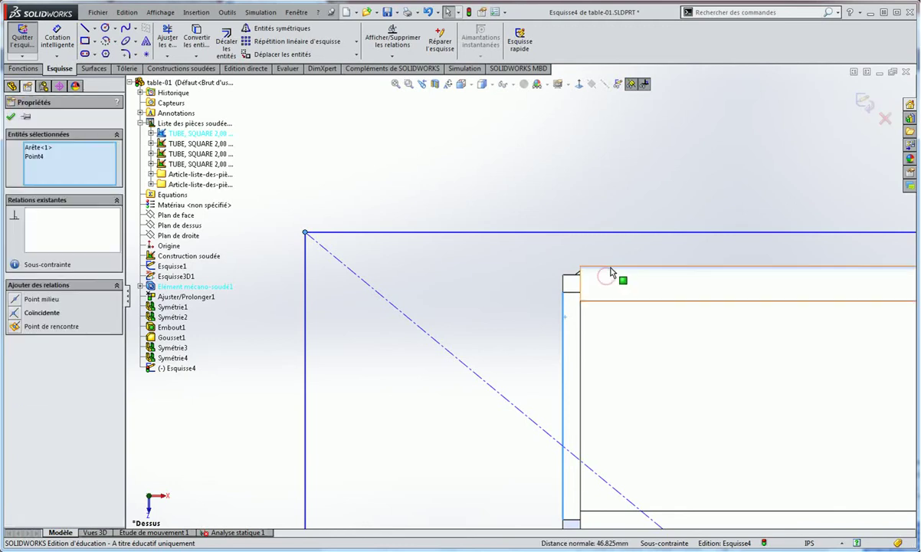
pyautogui.keyDown('ctrl'); pyautogui.click(610, 266); pyautogui.keyUp('ctrl')
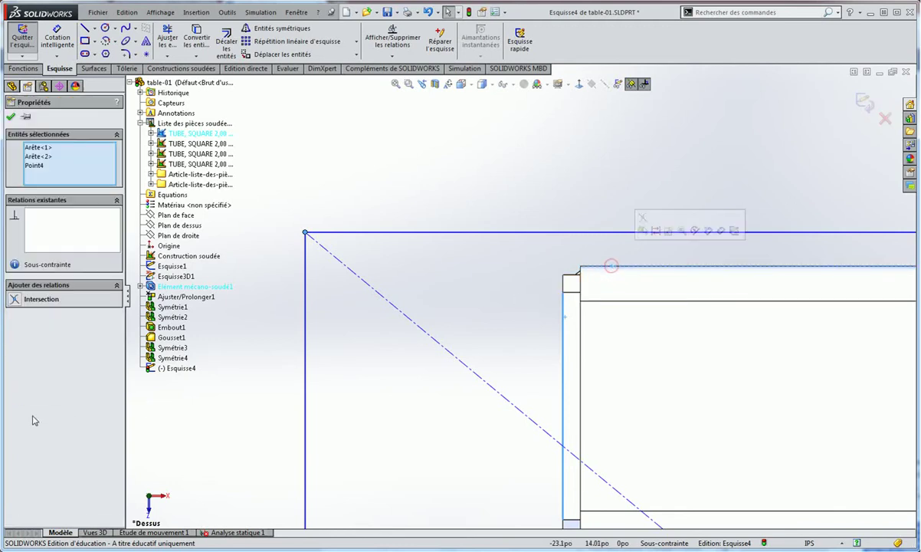
pyautogui.click(31, 299)
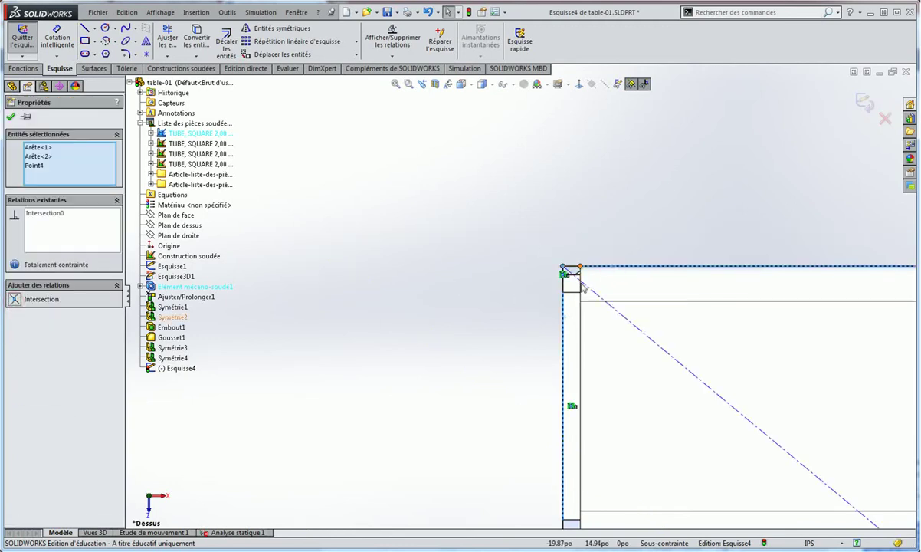
# Add an Intersection relation on another corner so the sketch is fully constrained.
pyautogui.scroll(1, 683, 471)
pyautogui.scroll(2, 718, 445)
pyautogui.scroll(3, 732, 456)
pyautogui.scroll(-5, 732, 459)
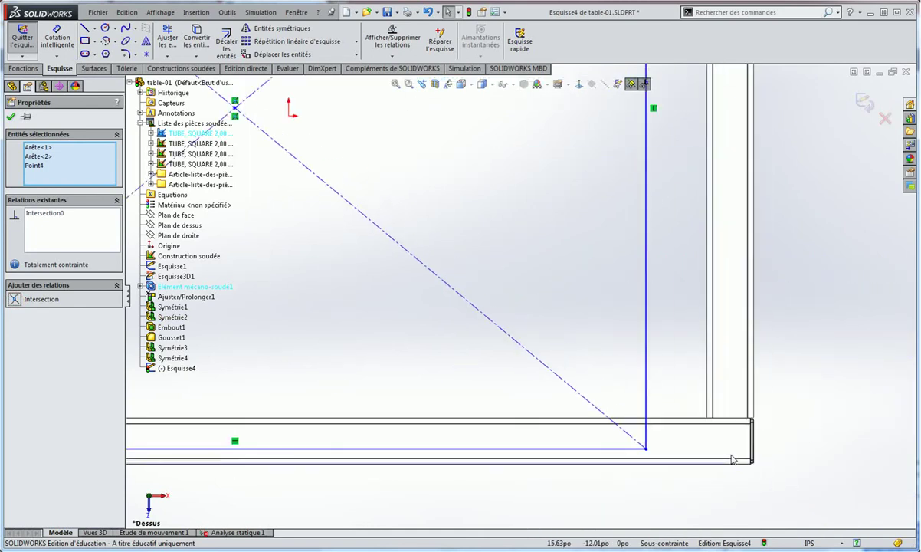
pyautogui.scroll(-3, 732, 460)
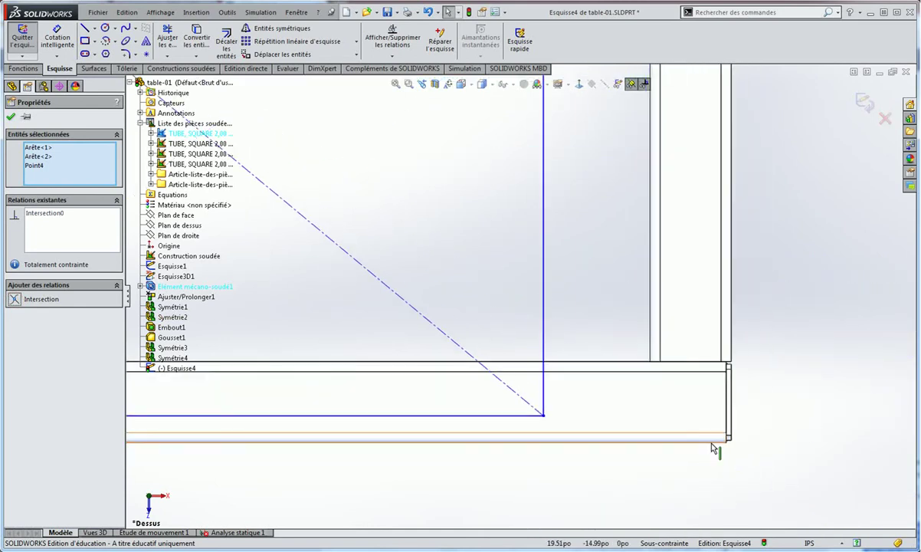
pyautogui.scroll(-3, 705, 469)
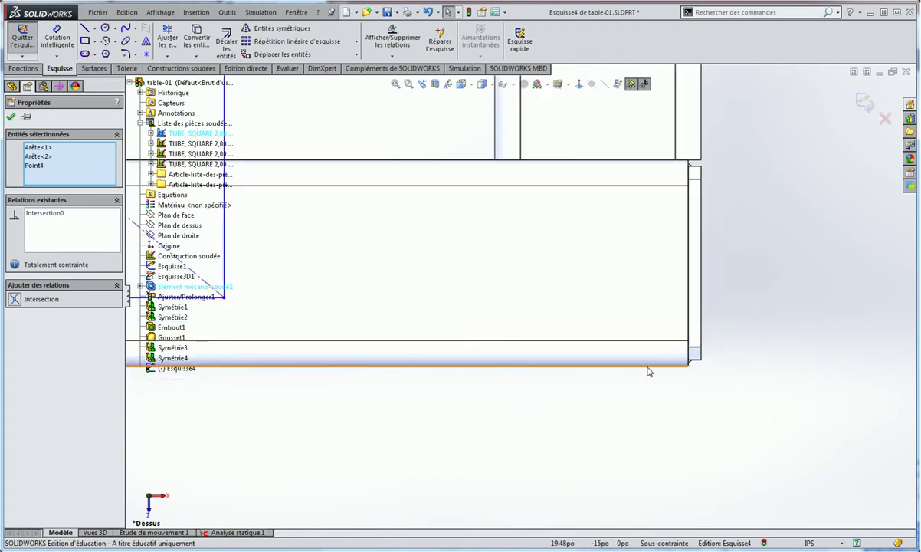
pyautogui.click(648, 372)
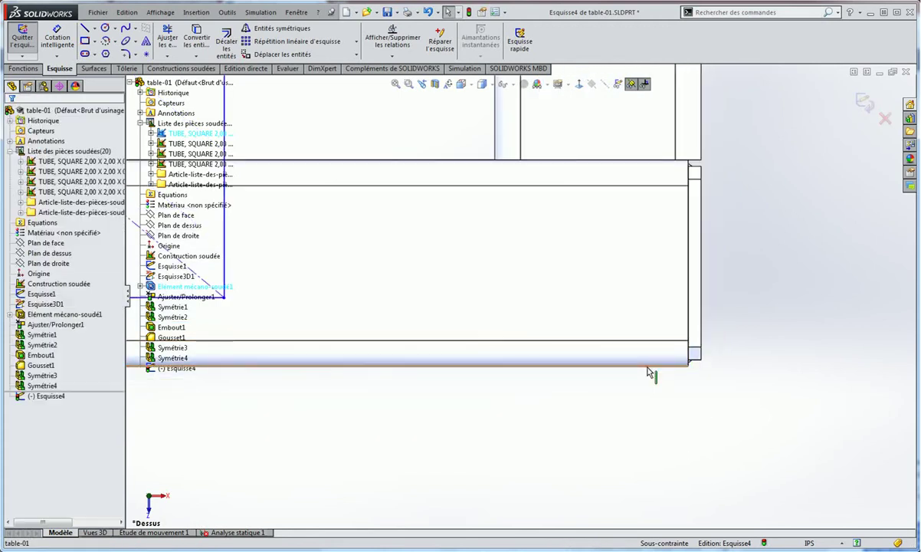
pyautogui.keyDown('ctrl'); pyautogui.click(700, 335); pyautogui.keyUp('ctrl')
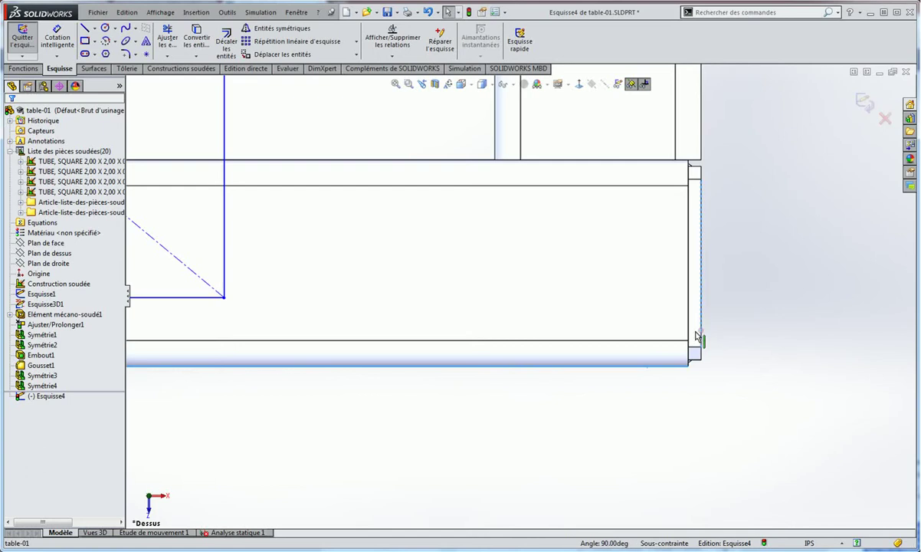
pyautogui.keyDown('ctrl'); pyautogui.click(224, 297); pyautogui.keyUp('ctrl')
pyautogui.click(13, 299)
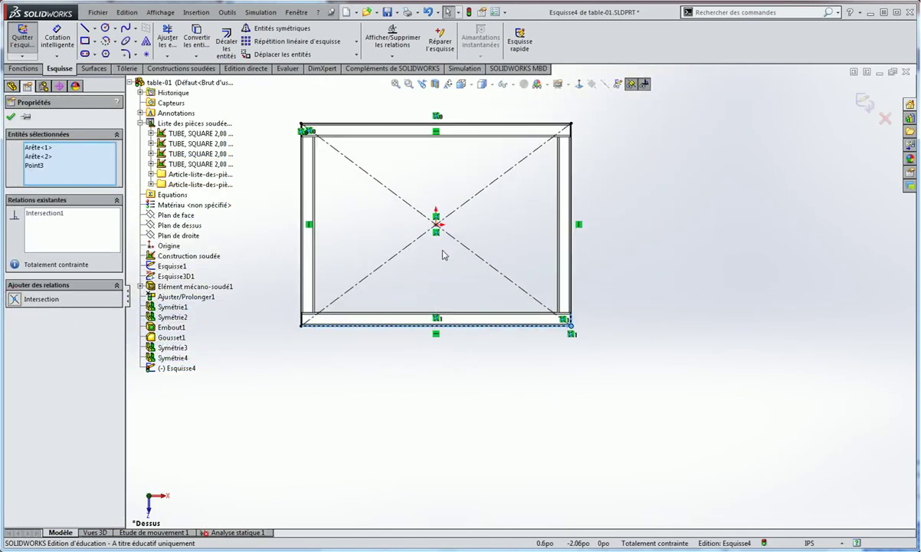
pyautogui.moveTo(441, 254); pyautogui.dragTo(795, 111, button='middle')
# Create Tôle de base pliée1, a 0.125po sheet-metal top, from the rectangle sketch.
pyautogui.click(864, 107)
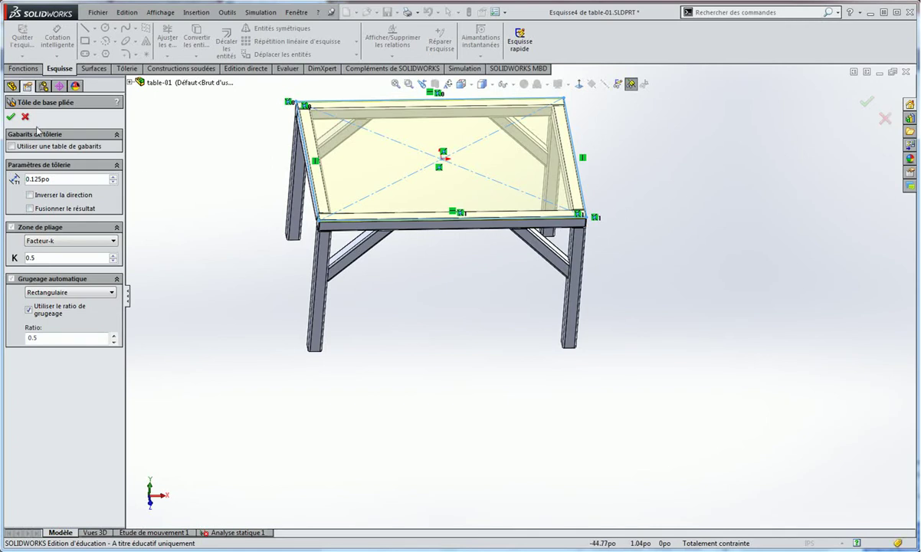
pyautogui.moveTo(442, 232); pyautogui.dragTo(417, 243, button='middle')
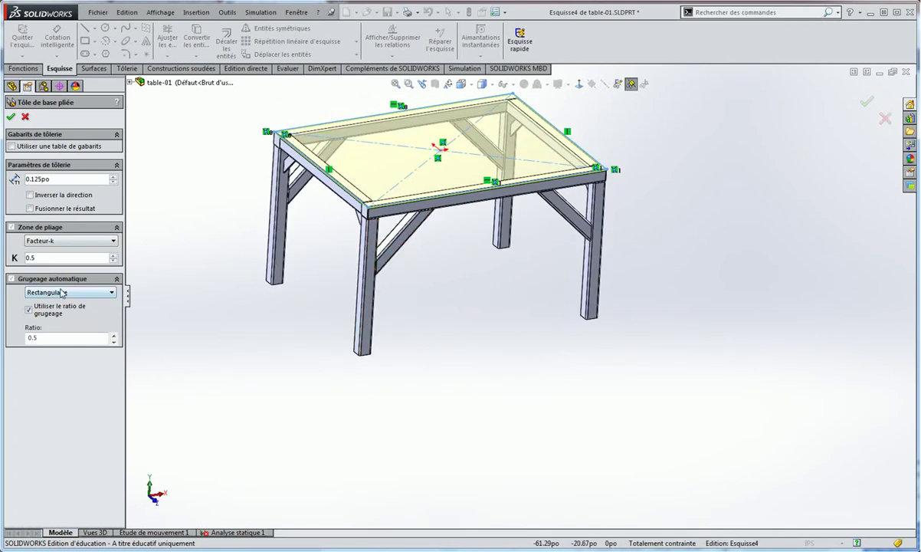
pyautogui.click(12, 118)
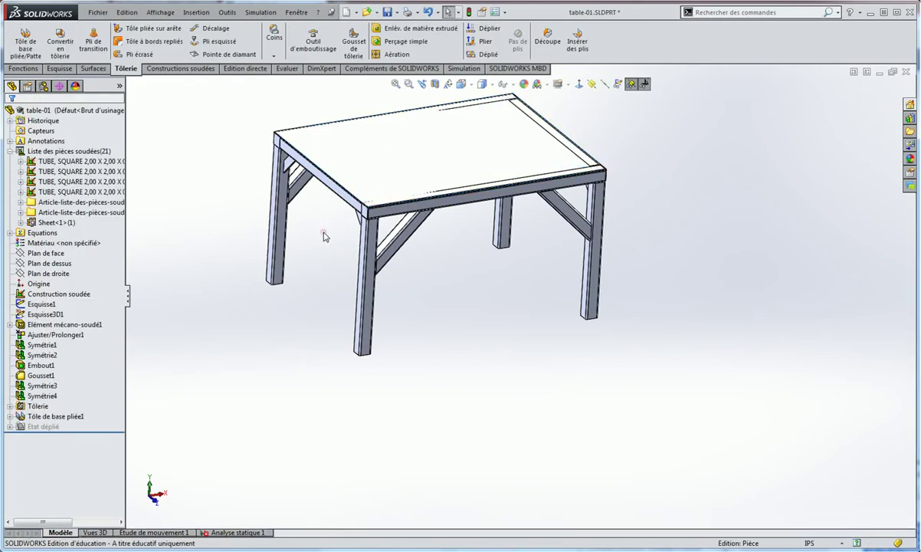
pyautogui.scroll(-3, 323, 236)
pyautogui.scroll(3, 323, 231)
pyautogui.click(500, 190)
pyautogui.scroll(-5, 520, 210)
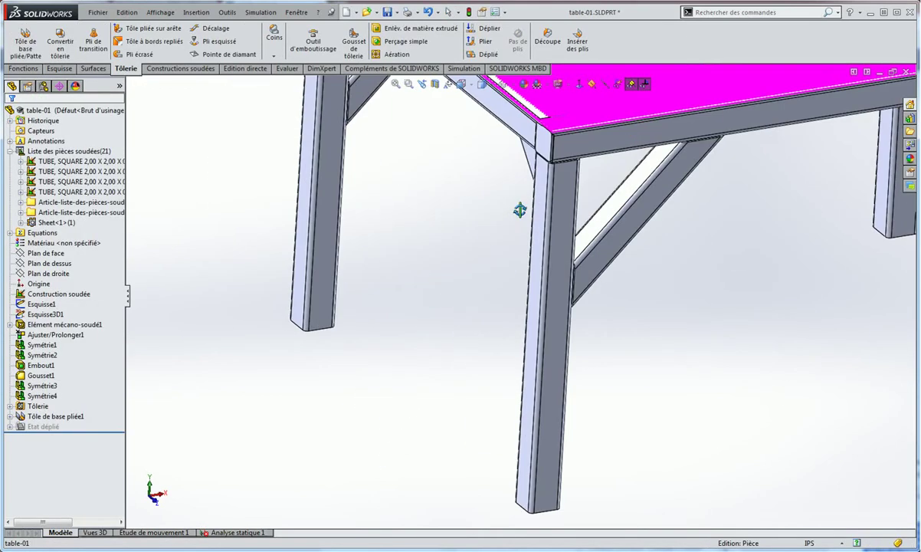
pyautogui.scroll(3, 519, 210)
pyautogui.press('Escape')
pyautogui.scroll(-3, 542, 234)
pyautogui.scroll(-3, 542, 234)
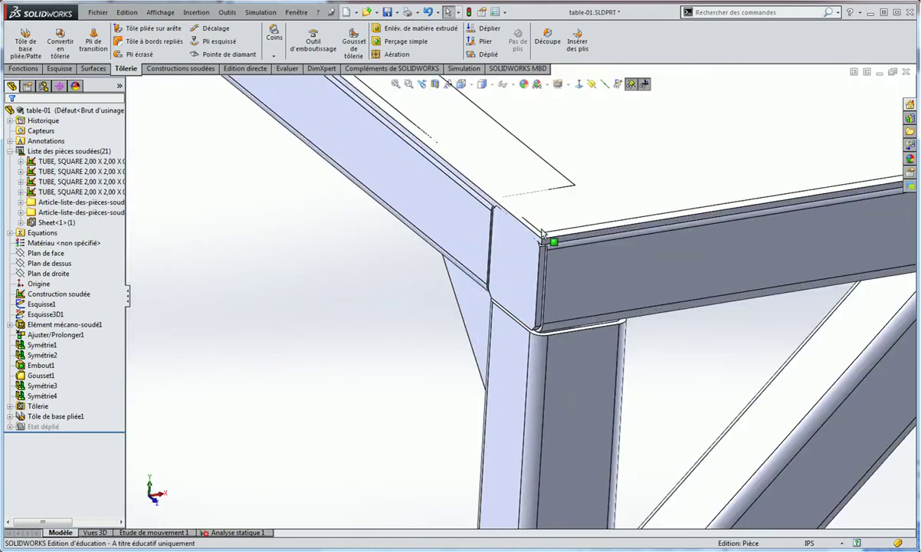
# Edit Tôle de base pliée1 to reverse its thickness so the plate sits on the frame.
pyautogui.rightClick(69, 417)
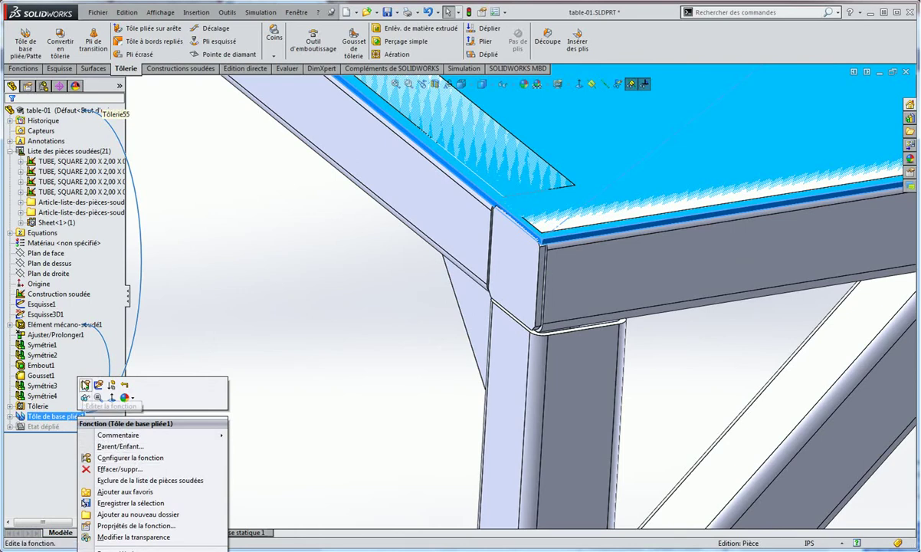
pyautogui.click(85, 385)
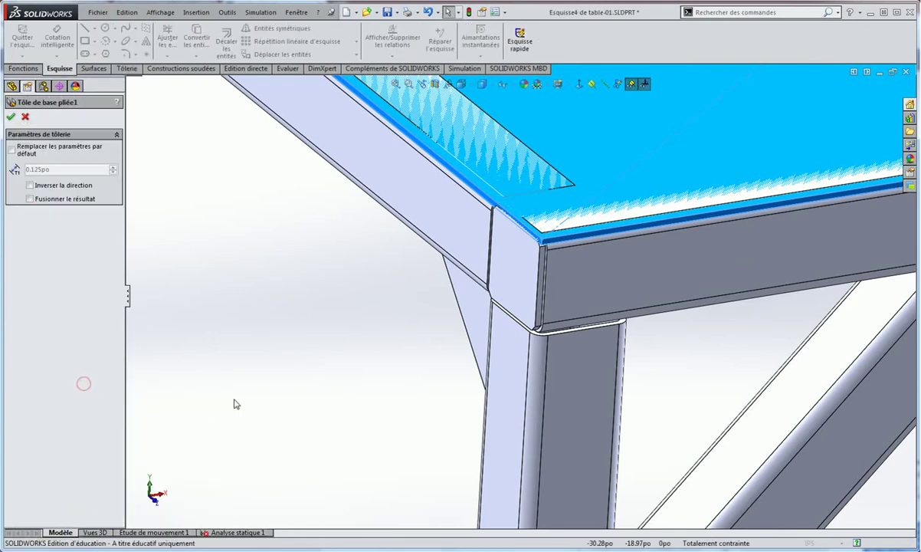
pyautogui.click(30, 186)
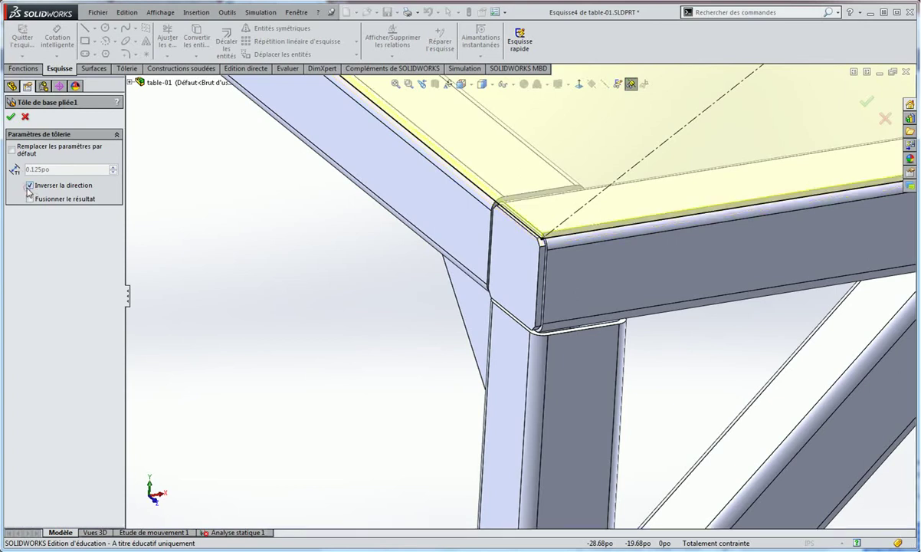
pyautogui.click(13, 117)
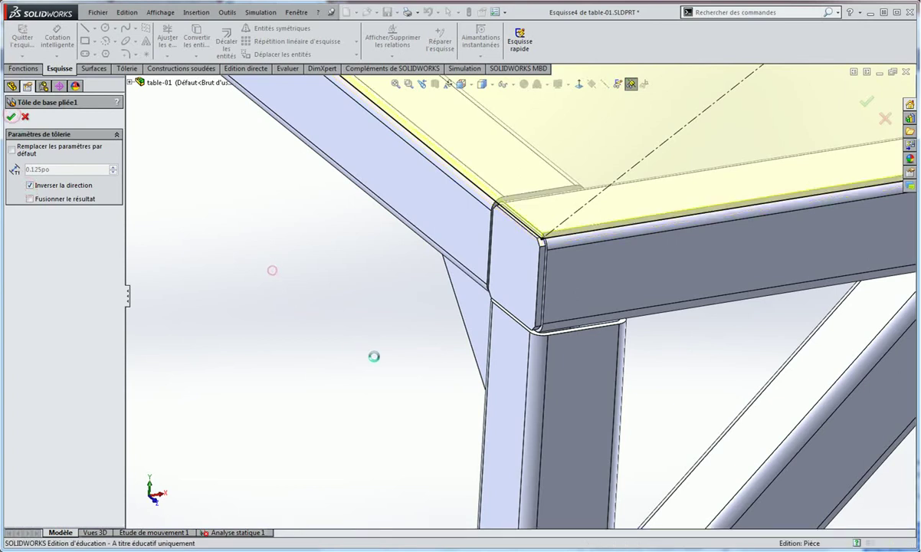
# Fit the whole table in view and bring up the Constructions soudées tools.
pyautogui.moveTo(641, 246)
pyautogui.mouseDown(button='middle')
pyautogui.moveTo(600, 193)
pyautogui.moveTo(595, 230)
pyautogui.moveTo(607, 212)
pyautogui.moveTo(713, 314)
pyautogui.moveTo(644, 277)
pyautogui.moveTo(788, 360)
pyautogui.moveTo(729, 342)
pyautogui.moveTo(744, 346)
pyautogui.moveTo(724, 328)
pyautogui.mouseUp(button='middle')
pyautogui.press('f')
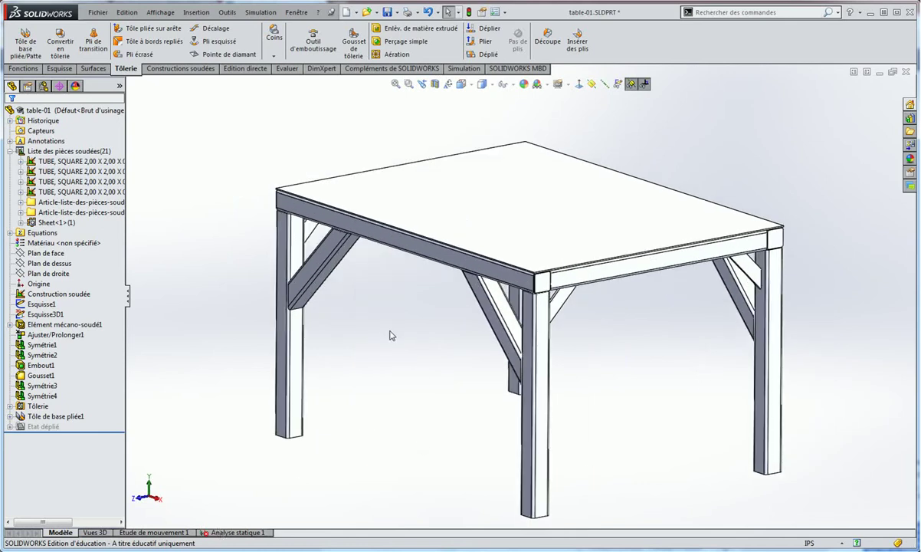
pyautogui.scroll(-2, 413, 257)
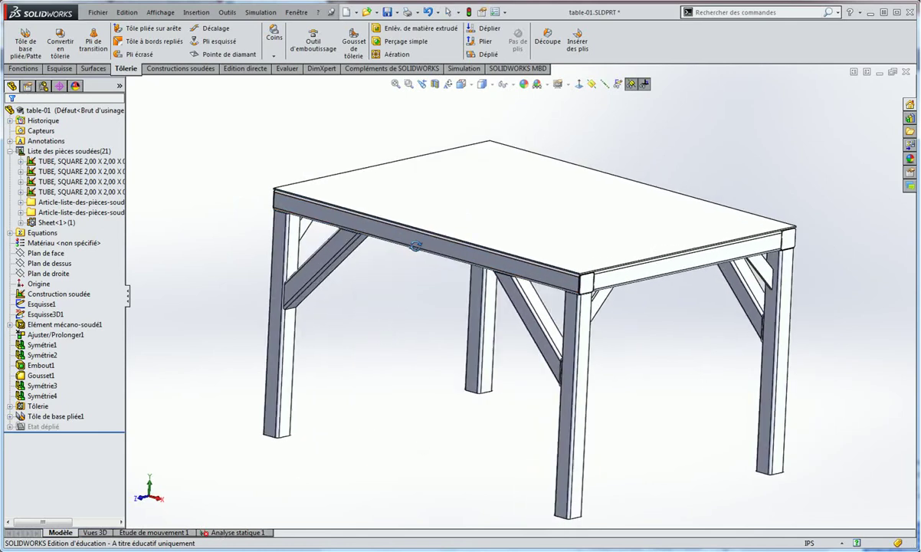
pyautogui.scroll(-3, 361, 244)
pyautogui.moveTo(377, 314)
pyautogui.mouseDown(button='middle')
pyautogui.moveTo(366, 314)
pyautogui.moveTo(451, 317)
pyautogui.mouseUp(button='middle')
pyautogui.click(175, 69)
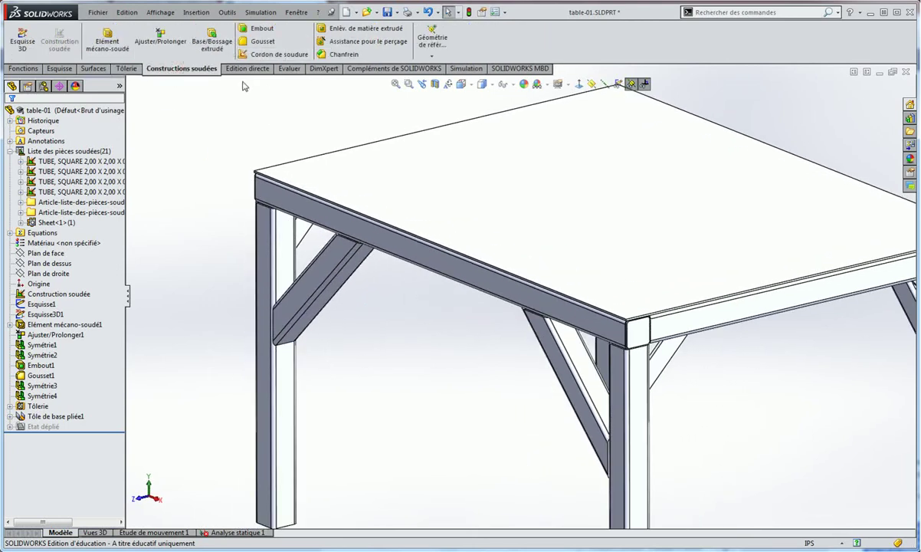
# Add a 0.25po weld bead between a top-rail inner face and the tabletop underside.
pyautogui.click(267, 54)
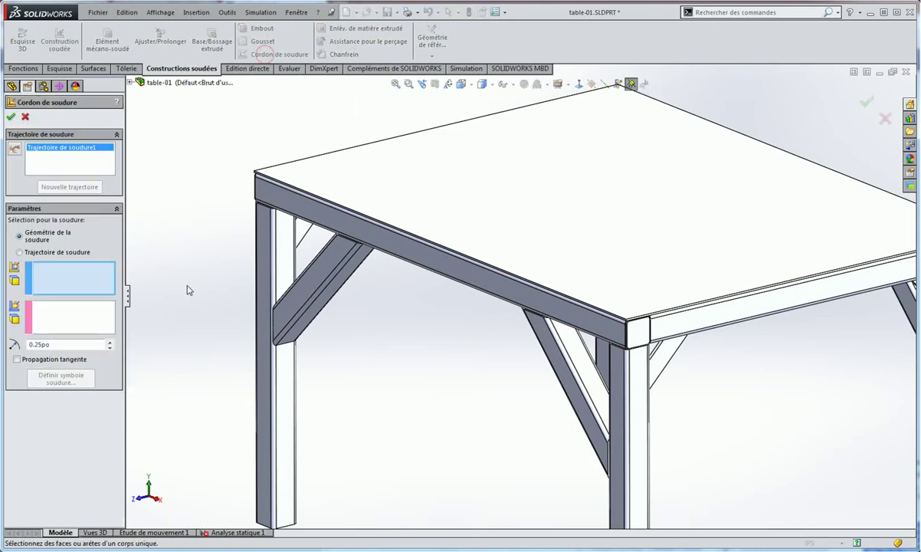
pyautogui.moveTo(384, 372)
pyautogui.mouseDown(button='middle')
pyautogui.moveTo(460, 358)
pyautogui.moveTo(376, 284)
pyautogui.moveTo(377, 313)
pyautogui.mouseUp(button='middle')
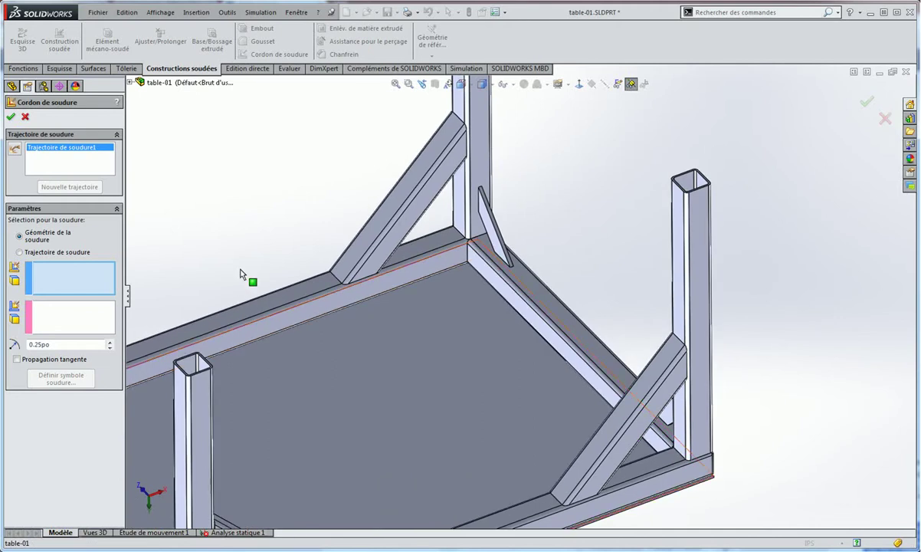
pyautogui.click(437, 263)
pyautogui.click(364, 318)
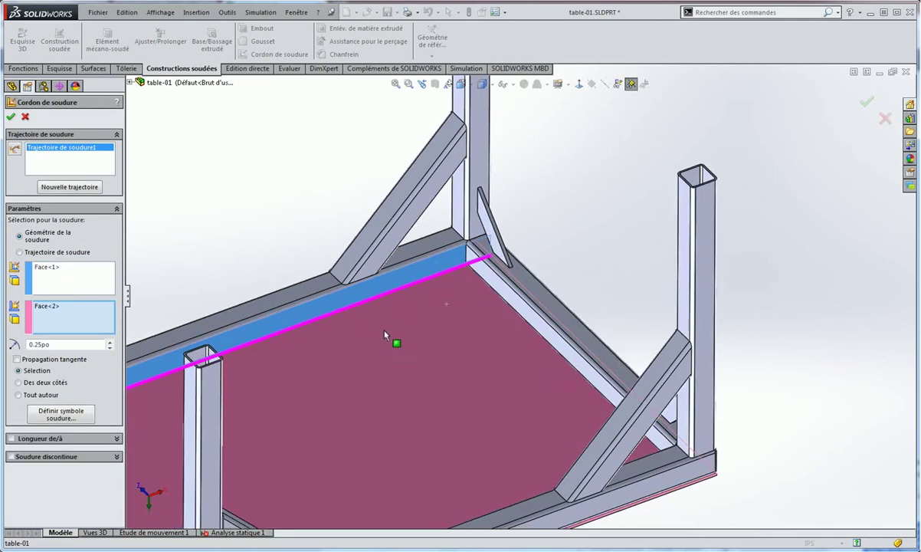
pyautogui.moveTo(384, 328)
pyautogui.mouseDown(button='middle')
pyautogui.moveTo(423, 314)
pyautogui.moveTo(247, 325)
pyautogui.mouseUp(button='middle')
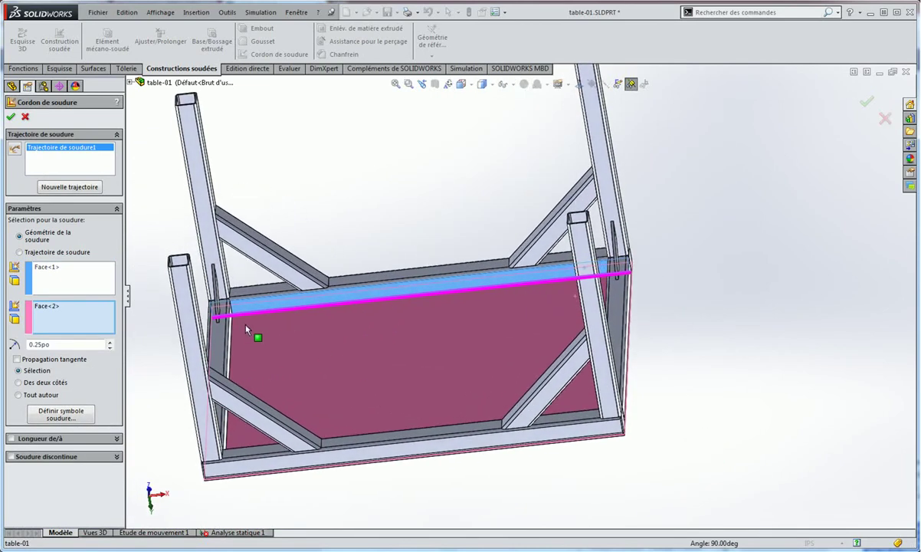
pyautogui.moveTo(566, 303); pyautogui.dragTo(524, 276, button='middle')
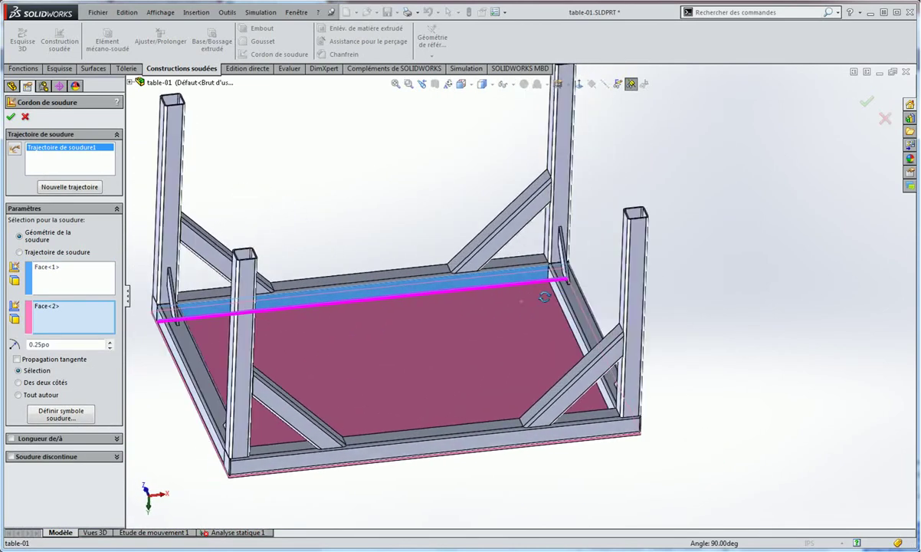
pyautogui.scroll(-3, 515, 212)
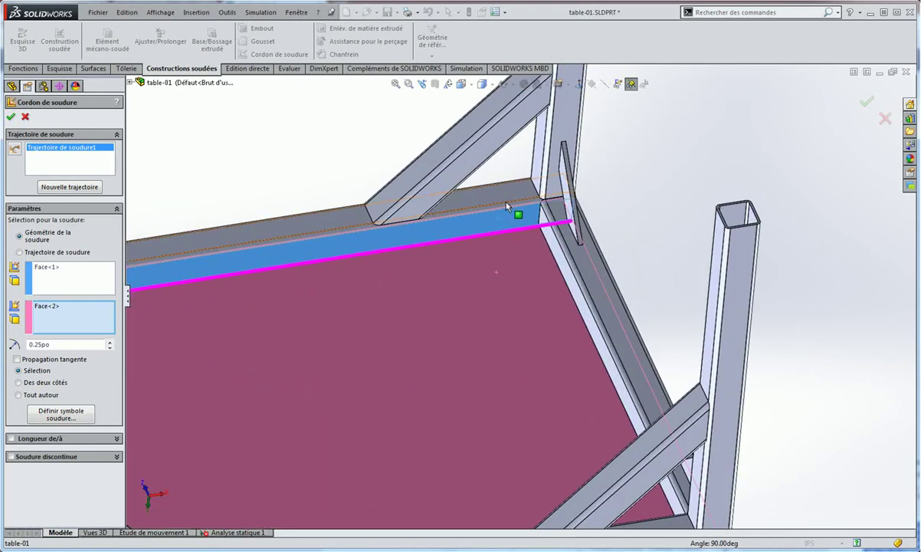
pyautogui.scroll(2, 207, 289)
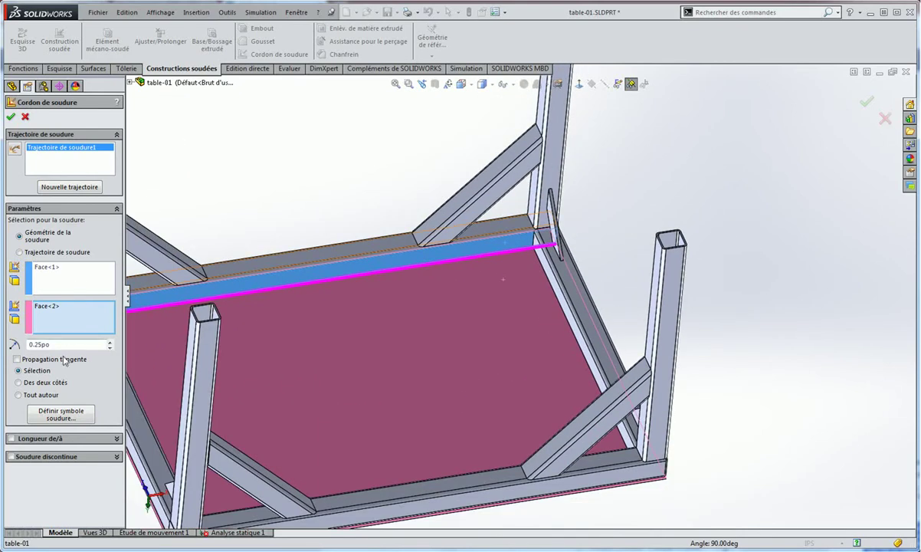
pyautogui.scroll(3, 314, 320)
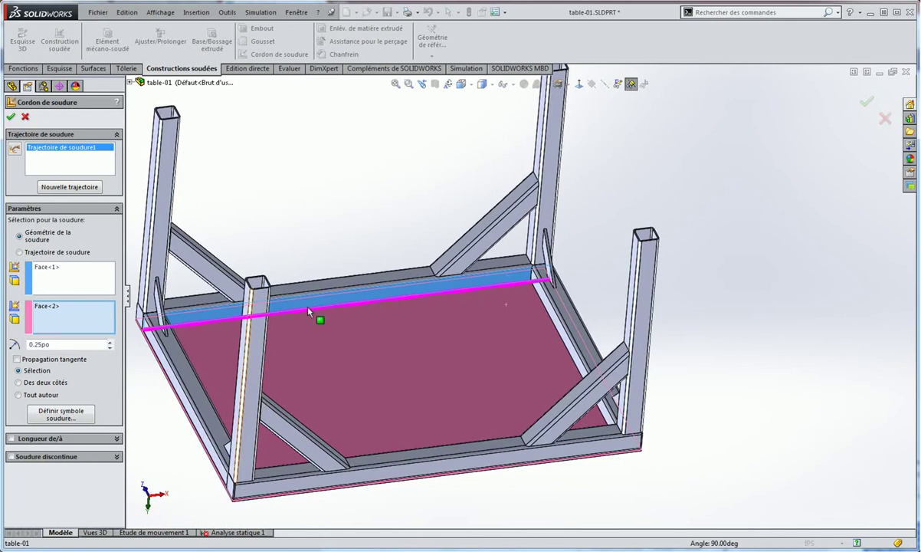
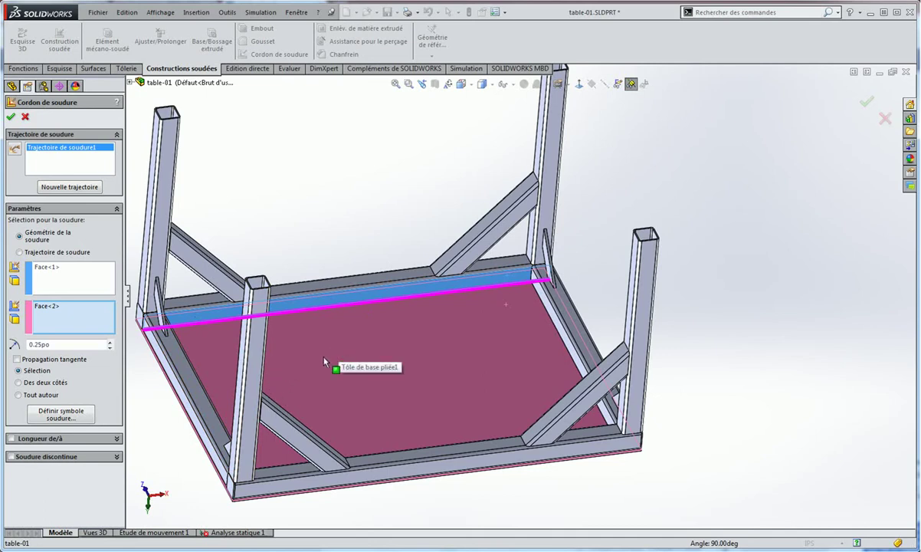
# Make the rail weld bead intermittent with 1.00po welds and edit the gap value.
pyautogui.click(10, 457)
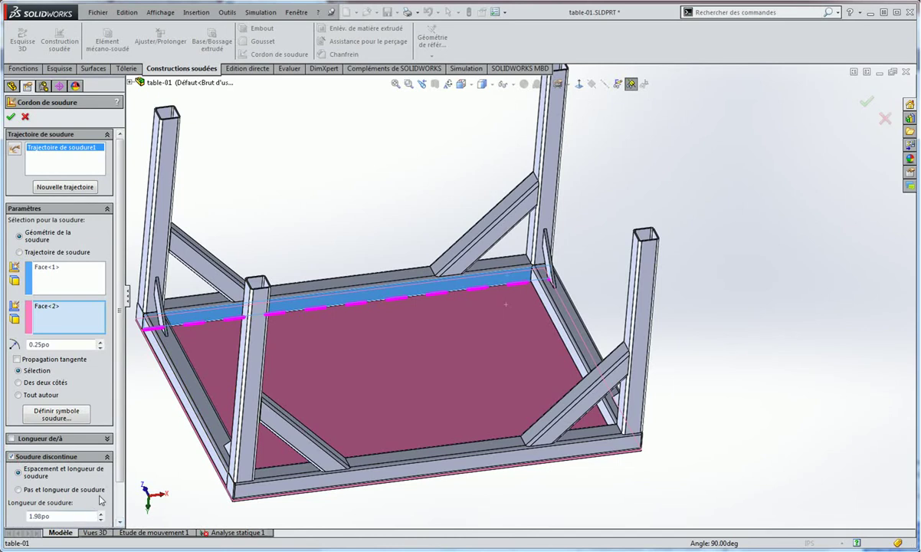
pyautogui.scroll(-2, 77, 471)
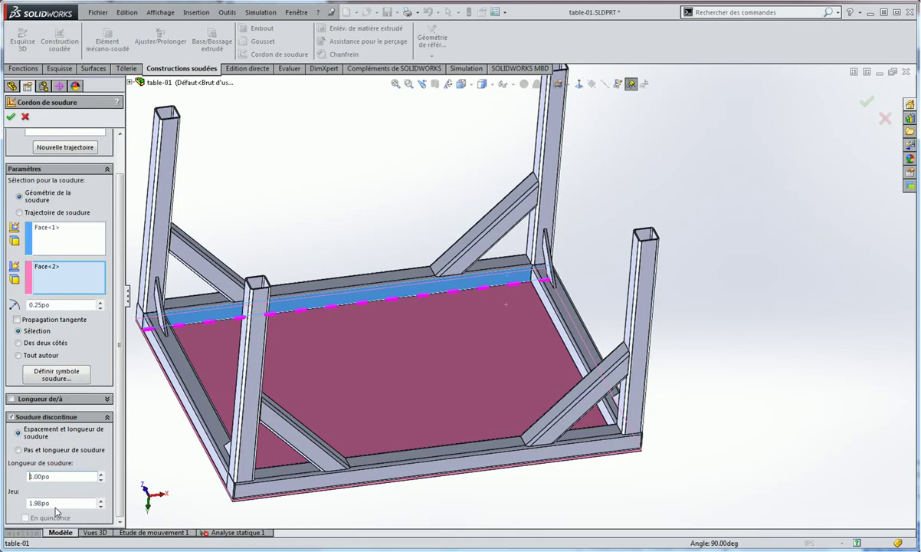
pyautogui.moveTo(59, 506); pyautogui.dragTo(19, 506)
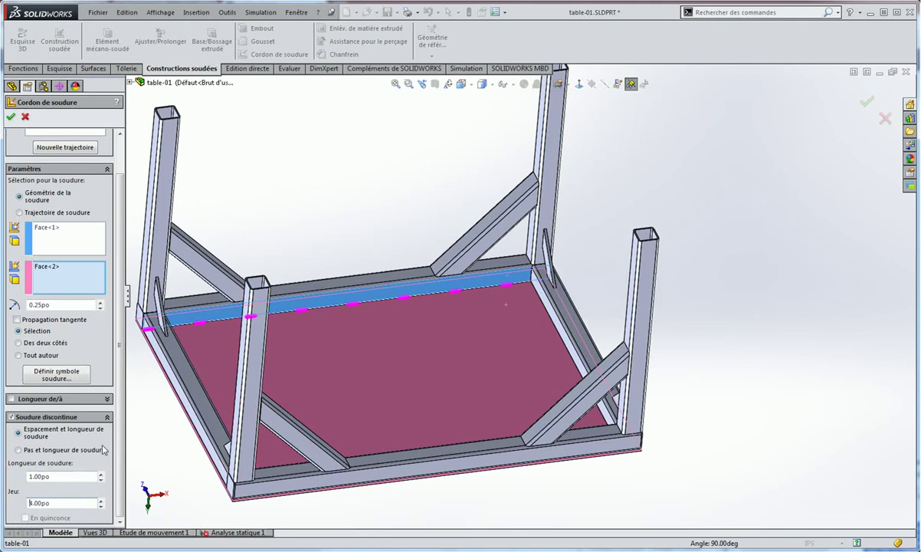
pyautogui.click(13, 399)
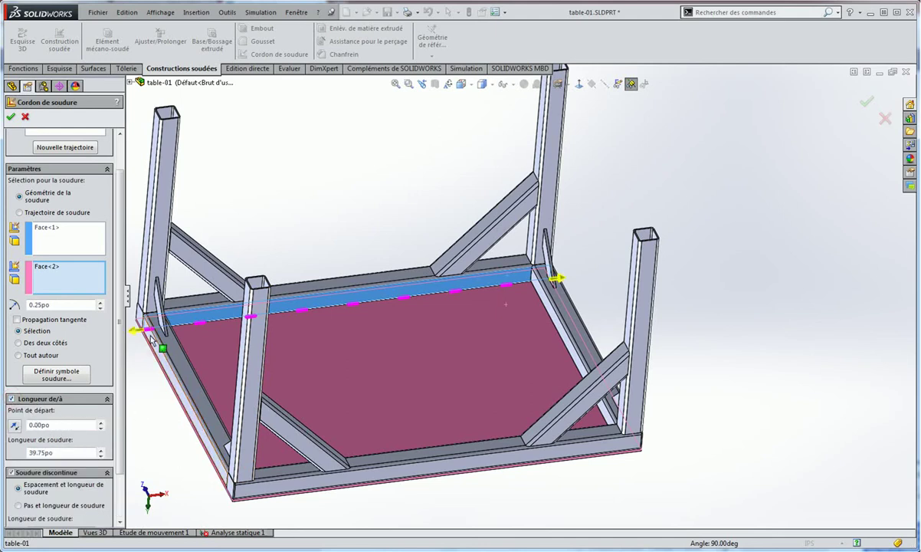
# Limit the intermittent weld to start at 3.00po and run 35.00po, with 4.50po gaps.
pyautogui.moveTo(138, 337); pyautogui.dragTo(135, 312, button='middle')
pyautogui.scroll(-3, 202, 302)
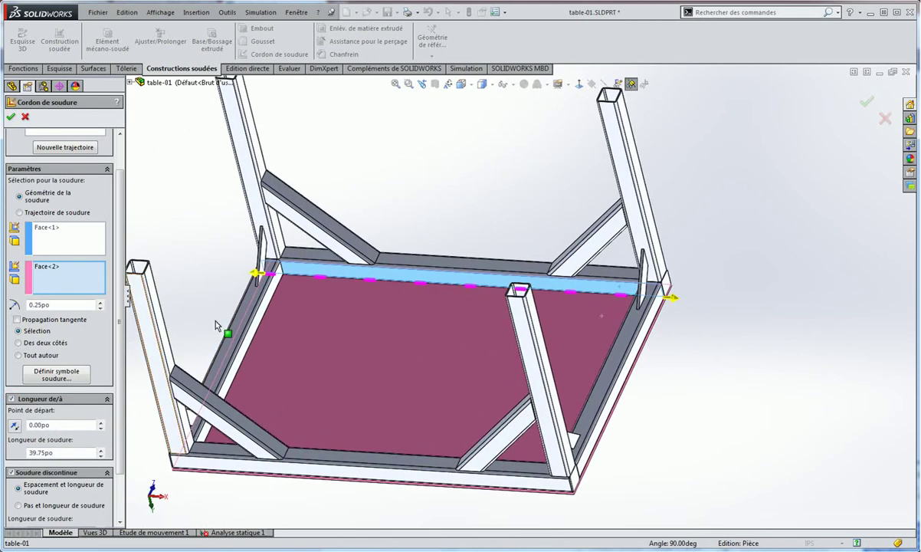
pyautogui.scroll(-3, 289, 238)
pyautogui.scroll(-3, 290, 261)
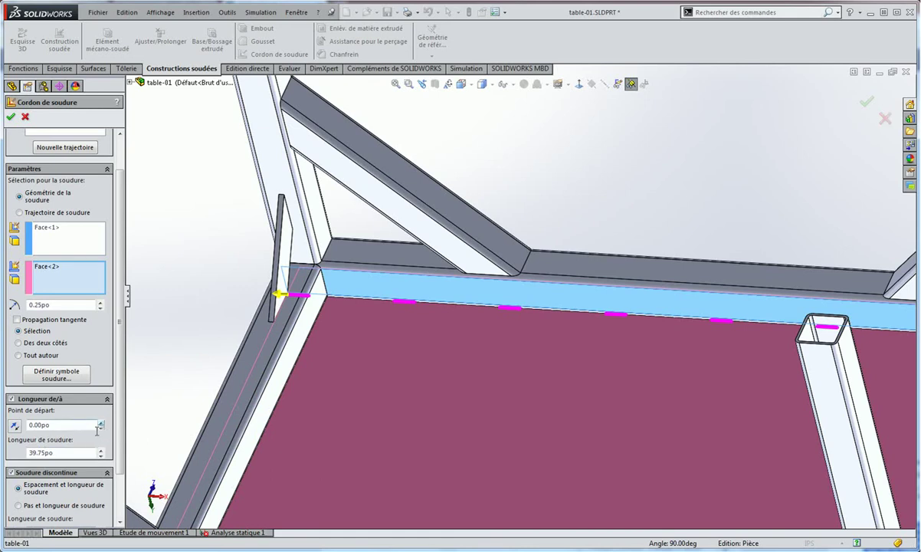
pyautogui.scroll(-3, 617, 356)
pyautogui.moveTo(669, 387); pyautogui.dragTo(828, 326, button='middle')
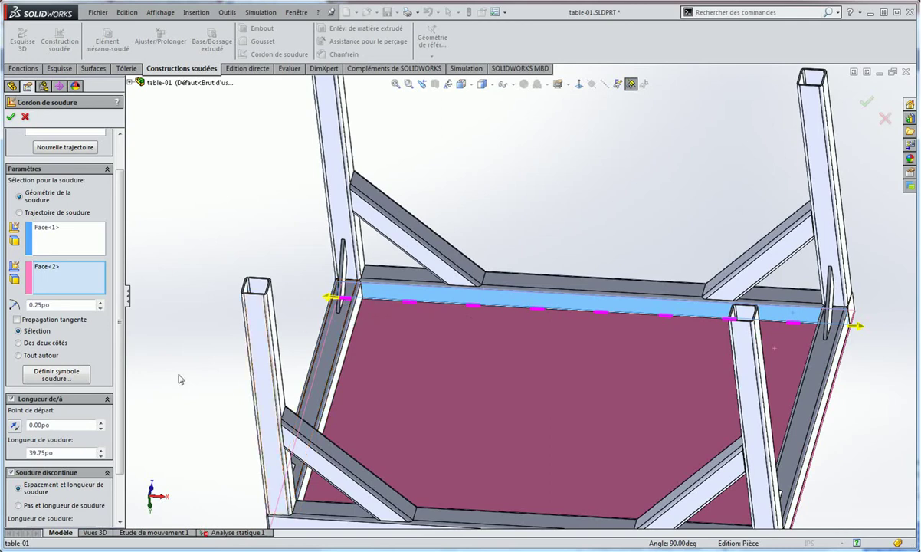
pyautogui.click(102, 423)
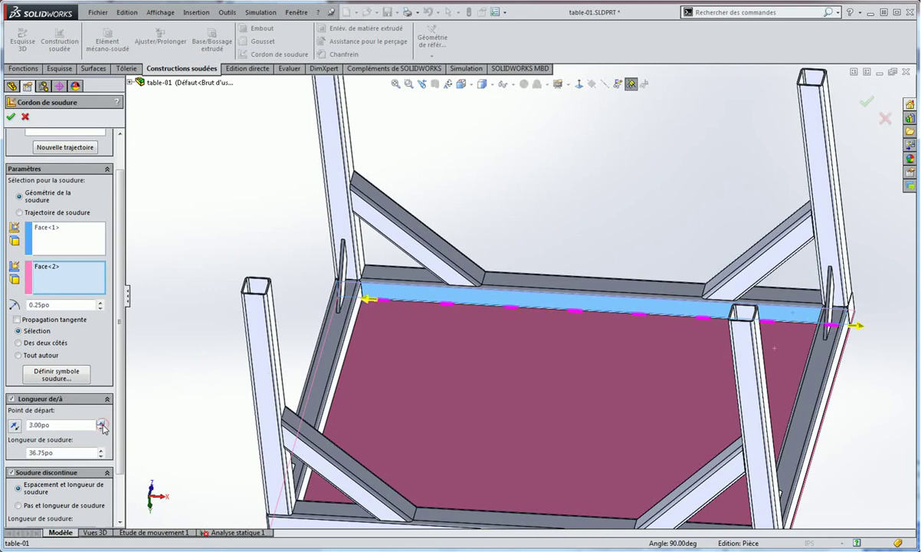
pyautogui.moveTo(843, 370); pyautogui.dragTo(850, 376, button='middle')
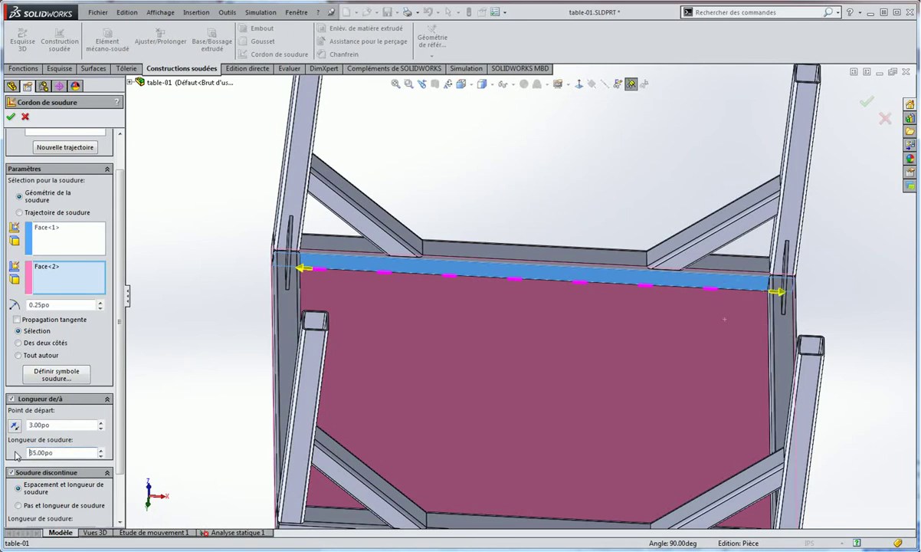
pyautogui.scroll(-3, 63, 491)
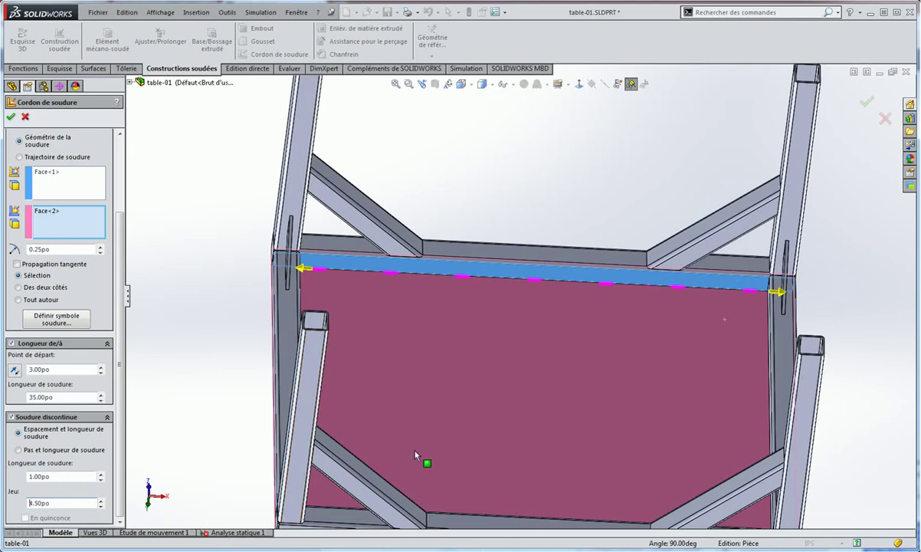
pyautogui.moveTo(513, 331); pyautogui.dragTo(543, 351, button='middle')
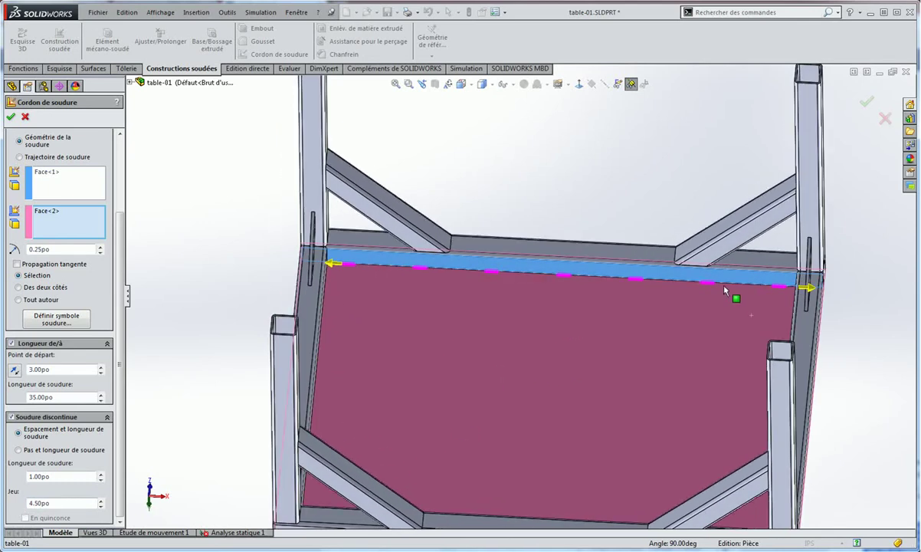
pyautogui.scroll(5, 615, 354)
pyautogui.moveTo(615, 355)
pyautogui.mouseDown(button='middle')
pyautogui.moveTo(457, 330)
pyautogui.moveTo(475, 334)
pyautogui.mouseUp(button='middle')
# Re-pick the faces for the first weld path, including the frame beam face.
pyautogui.click(62, 176)
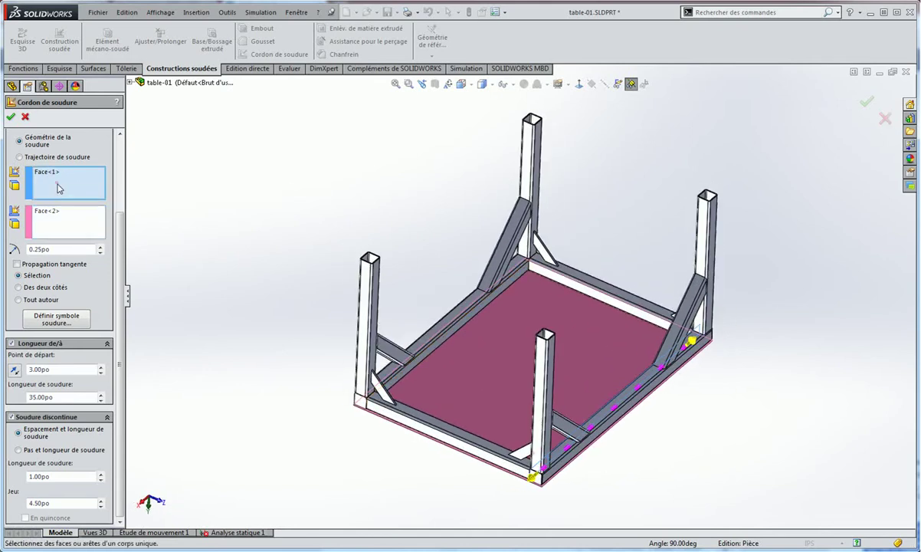
pyautogui.scroll(-3, 476, 302)
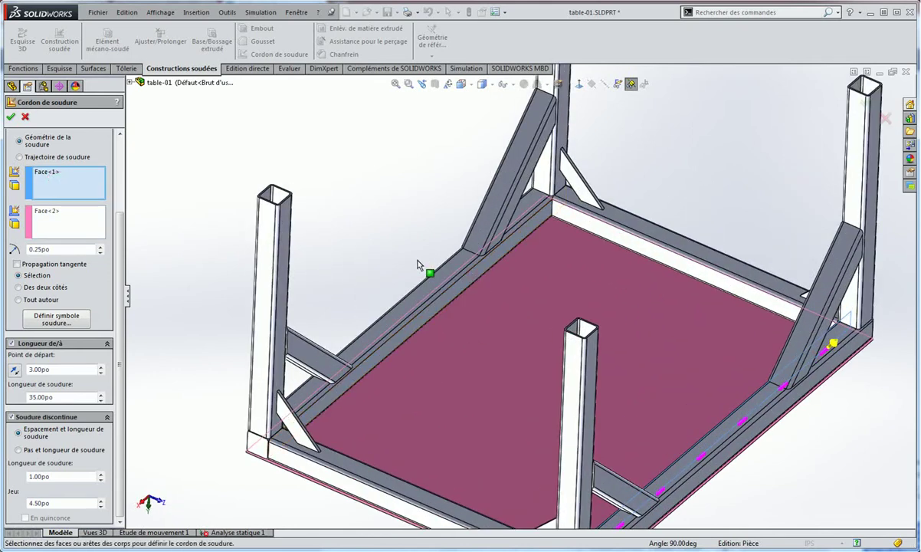
pyautogui.click(473, 283)
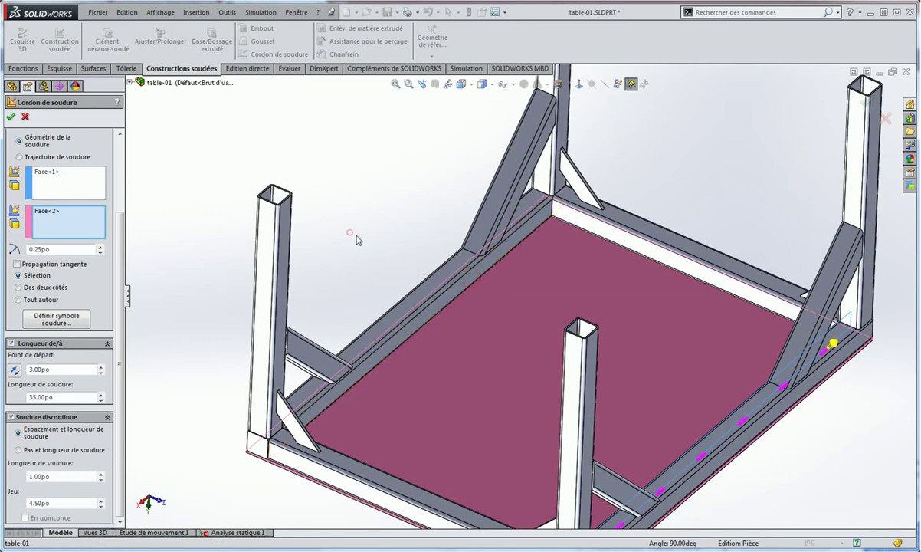
pyautogui.moveTo(354, 236)
pyautogui.mouseDown(button='middle')
pyautogui.moveTo(625, 376)
pyautogui.moveTo(525, 376)
pyautogui.mouseUp(button='middle')
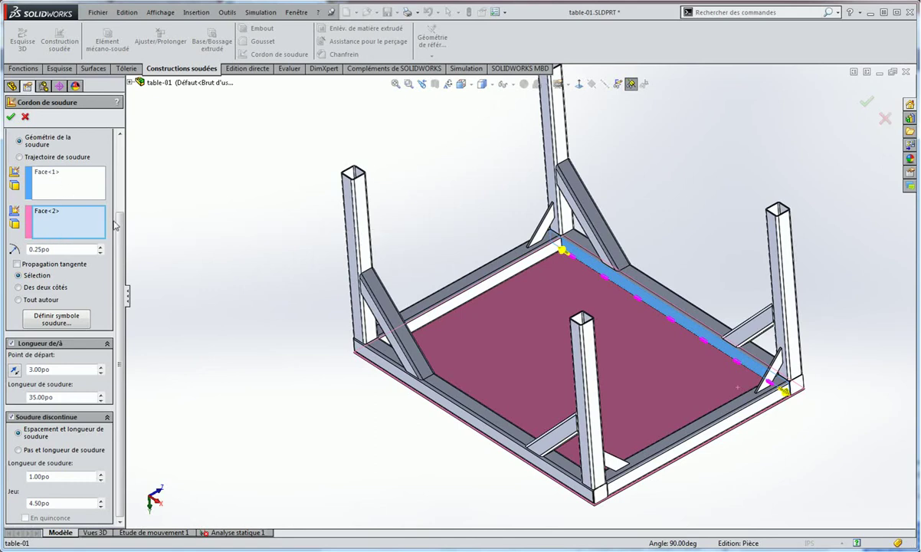
pyautogui.scroll(3, 61, 253)
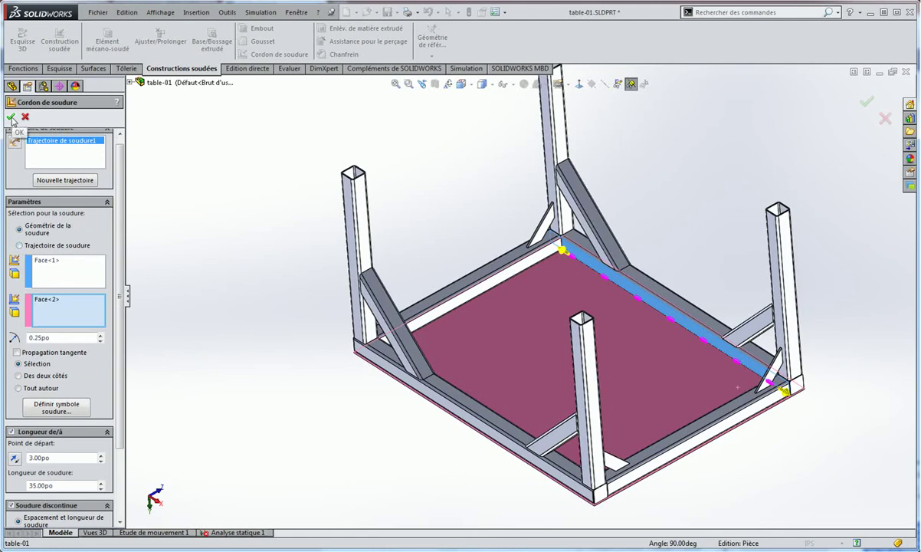
# Add a second weld path between the tabletop and opposite rail, and finish the weld bead.
pyautogui.click(61, 181)
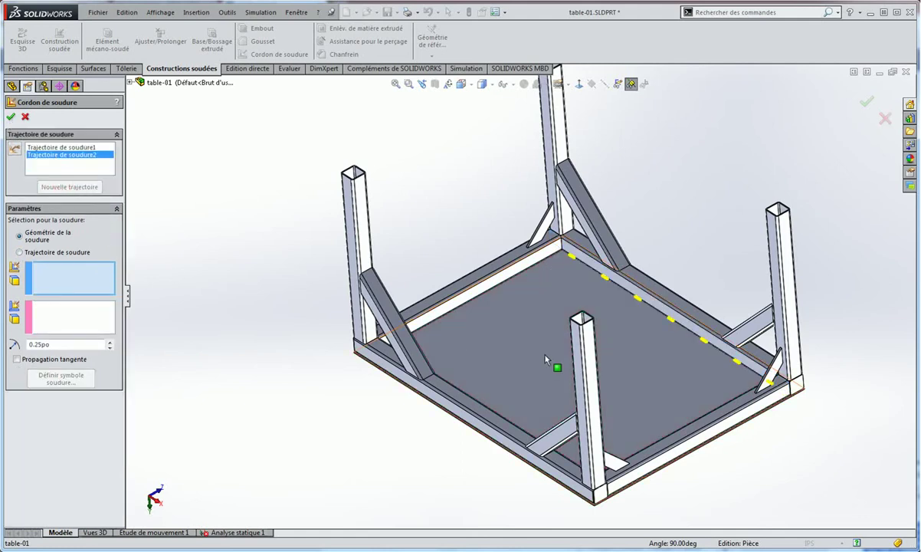
pyautogui.moveTo(560, 360)
pyautogui.mouseDown(button='middle')
pyautogui.moveTo(460, 339)
pyautogui.moveTo(468, 353)
pyautogui.mouseUp(button='middle')
pyautogui.scroll(-3, 495, 380)
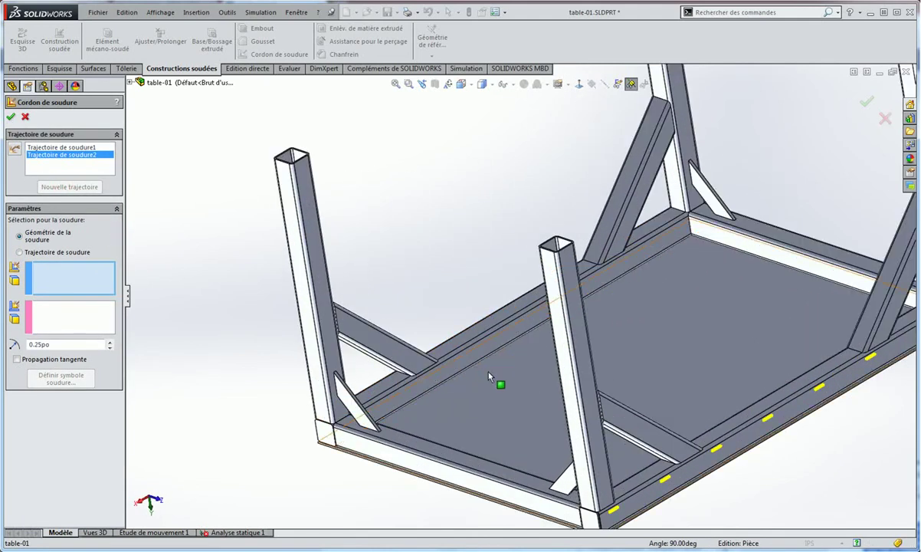
pyautogui.click(518, 391)
pyautogui.click(469, 360)
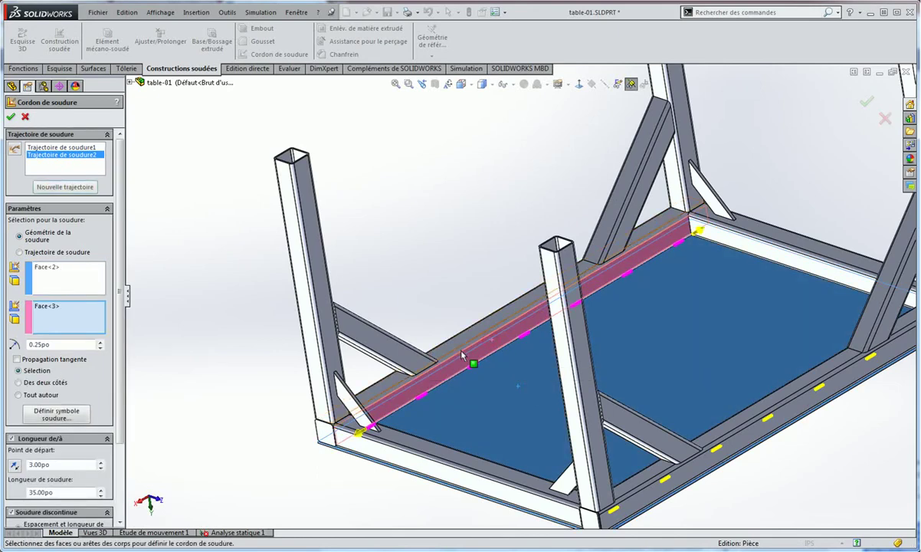
pyautogui.moveTo(469, 360)
pyautogui.mouseDown(button='middle')
pyautogui.moveTo(500, 421)
pyautogui.moveTo(500, 354)
pyautogui.moveTo(396, 341)
pyautogui.moveTo(399, 315)
pyautogui.mouseUp(button='middle')
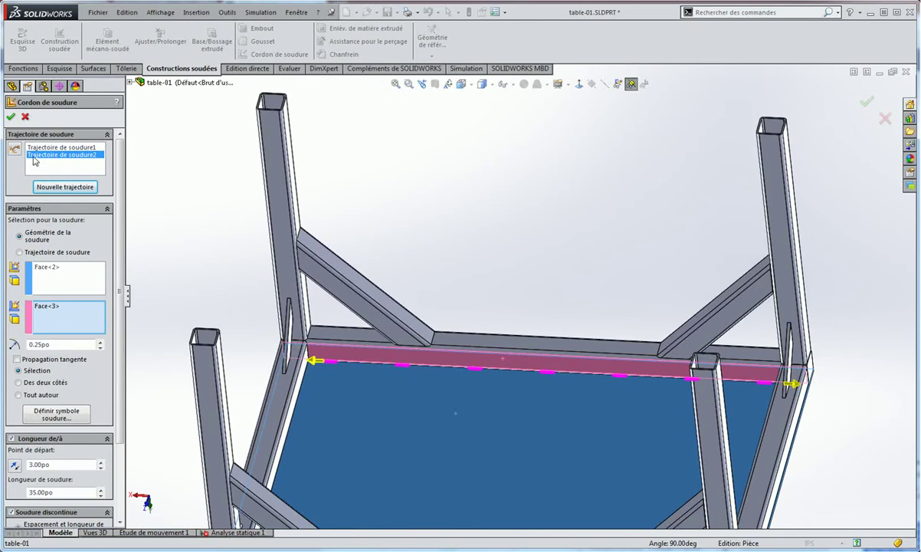
pyautogui.click(11, 119)
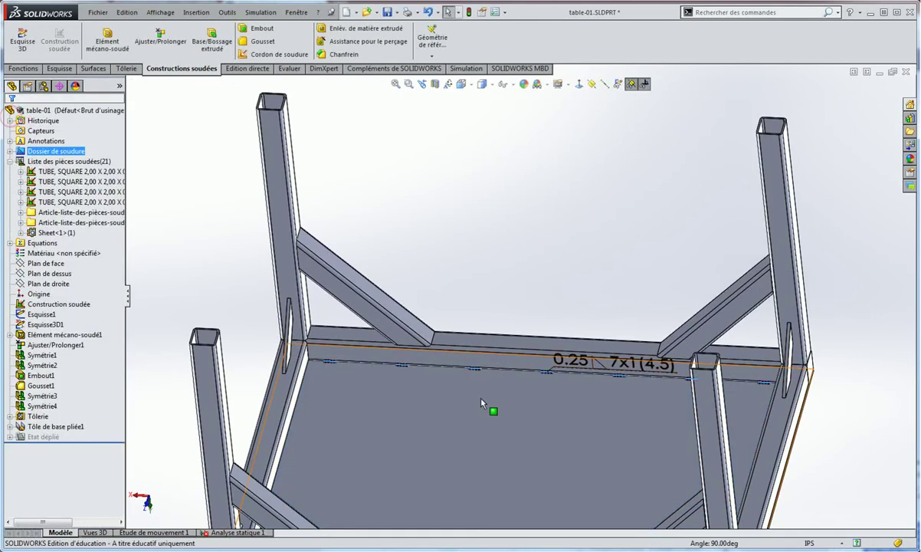
pyautogui.scroll(5, 494, 414)
pyautogui.moveTo(493, 422)
pyautogui.mouseDown(button='middle')
pyautogui.moveTo(558, 358)
pyautogui.moveTo(523, 328)
pyautogui.moveTo(530, 372)
pyautogui.moveTo(458, 374)
pyautogui.mouseUp(button='middle')
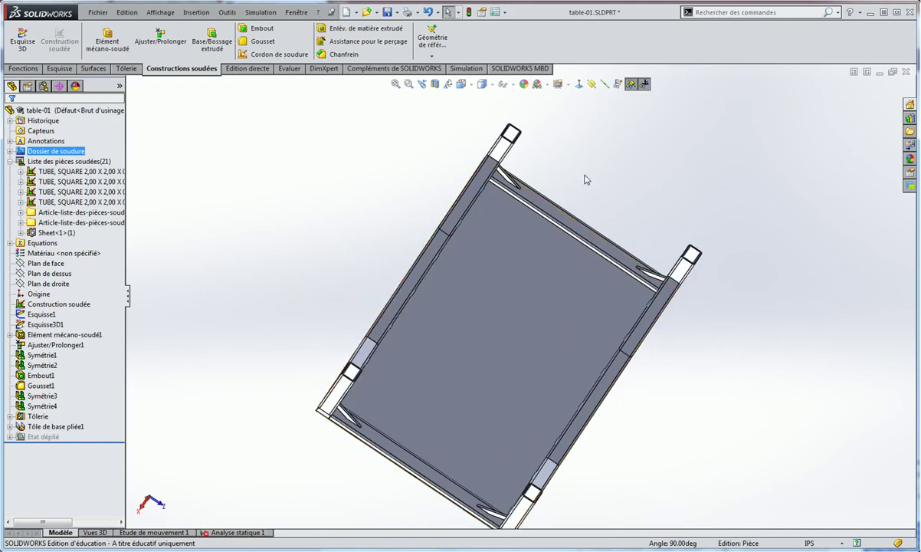
pyautogui.moveTo(587, 180)
pyautogui.mouseDown(button='middle')
pyautogui.moveTo(551, 332)
pyautogui.moveTo(537, 457)
pyautogui.mouseUp(button='middle')
pyautogui.scroll(-3, 473, 269)
pyautogui.scroll(-2, 497, 365)
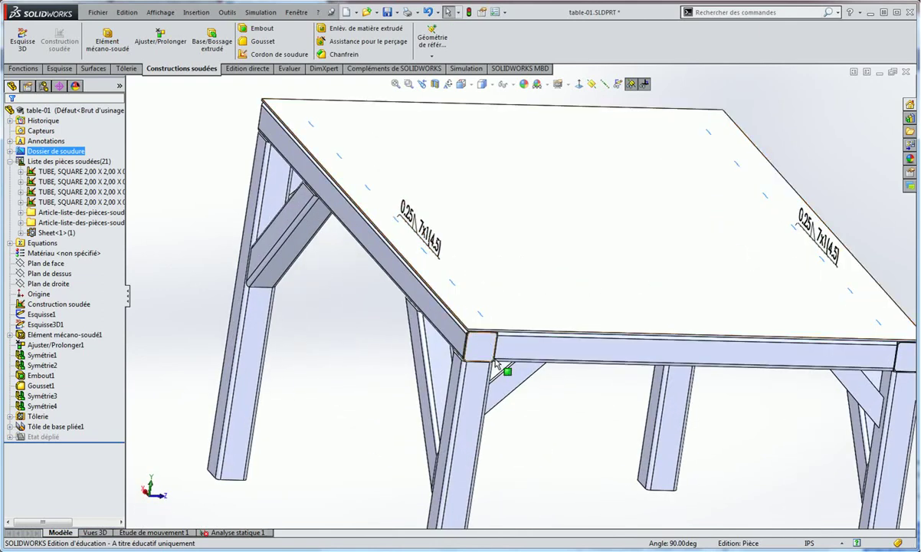
pyautogui.scroll(-3, 496, 365)
pyautogui.scroll(-3, 460, 322)
pyautogui.scroll(-2, 506, 322)
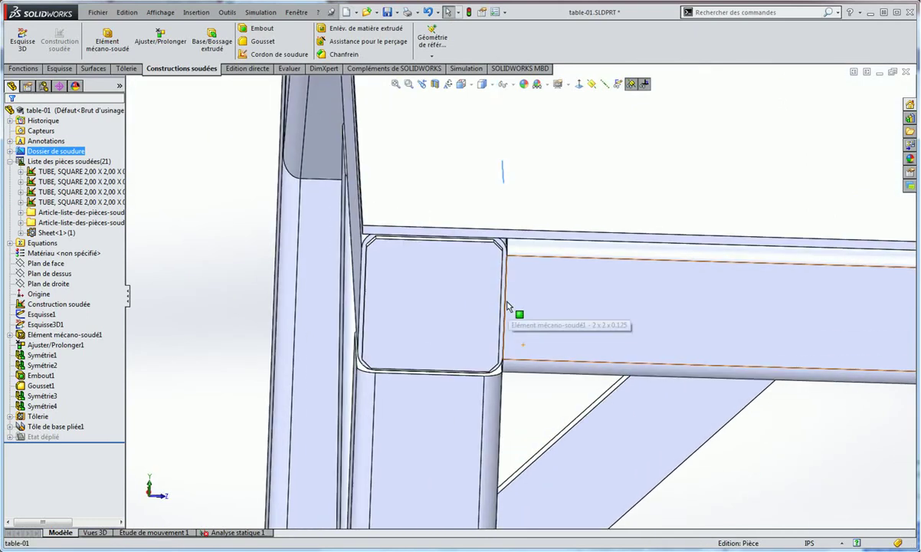
pyautogui.click(221, 255)
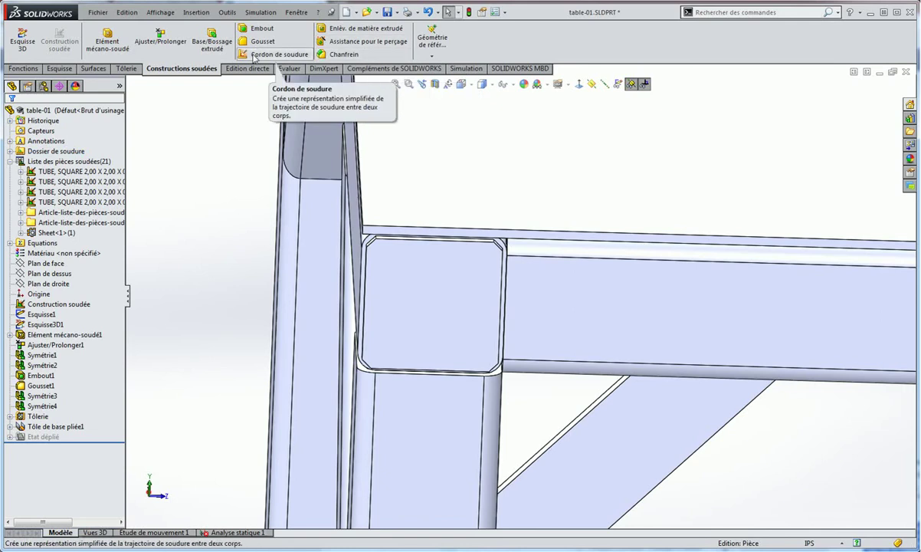
# Start a new weld bead at the tube corner, clearing a wrongly picked edge.
pyautogui.click(265, 54)
pyautogui.scroll(-2, 449, 246)
pyautogui.moveTo(449, 247)
pyautogui.mouseDown(button='middle')
pyautogui.moveTo(397, 257)
pyautogui.moveTo(440, 273)
pyautogui.moveTo(501, 247)
pyautogui.moveTo(493, 283)
pyautogui.moveTo(334, 276)
pyautogui.mouseUp(button='middle')
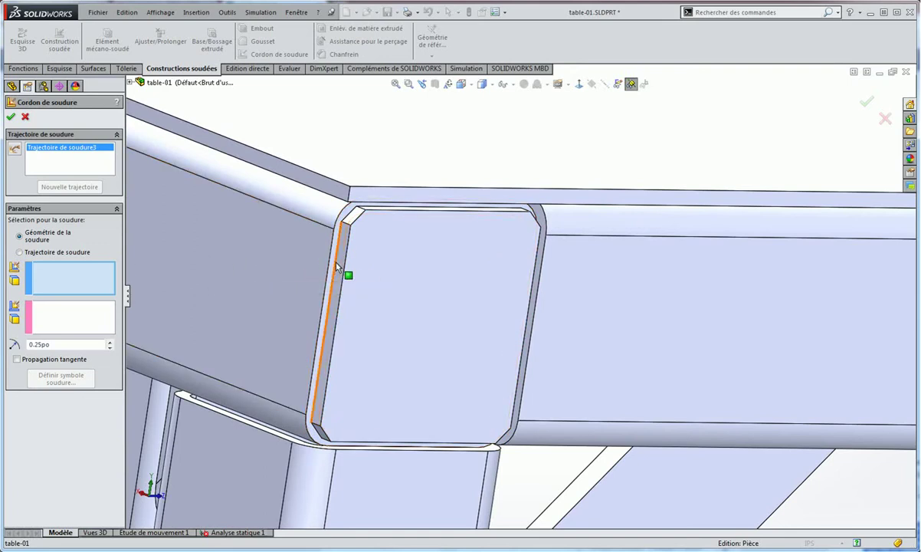
pyautogui.click(335, 266)
pyautogui.rightClick(68, 289)
pyautogui.click(107, 292)
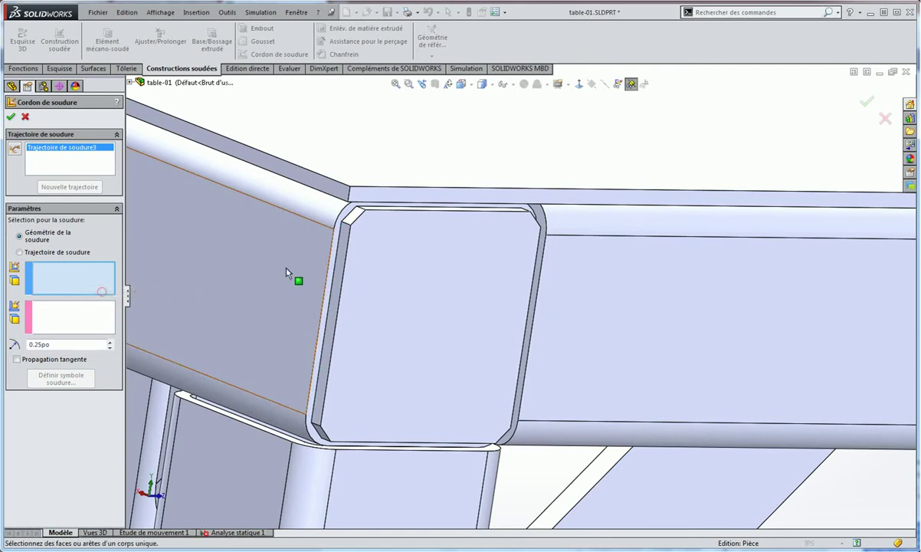
# Weld the tube end face to the adjoining face with an all-around bead.
pyautogui.click(343, 274)
pyautogui.click(342, 270)
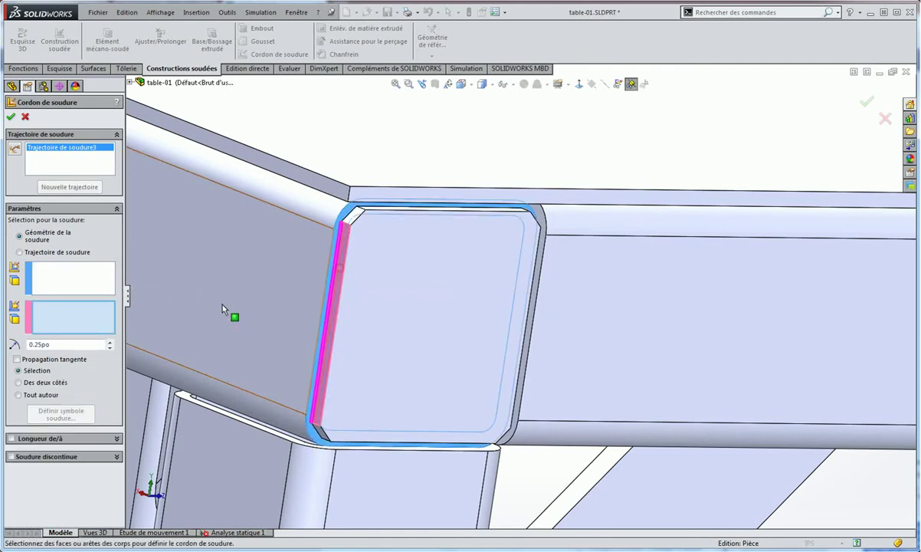
pyautogui.click(19, 396)
pyautogui.moveTo(396, 272); pyautogui.dragTo(335, 249, button='middle')
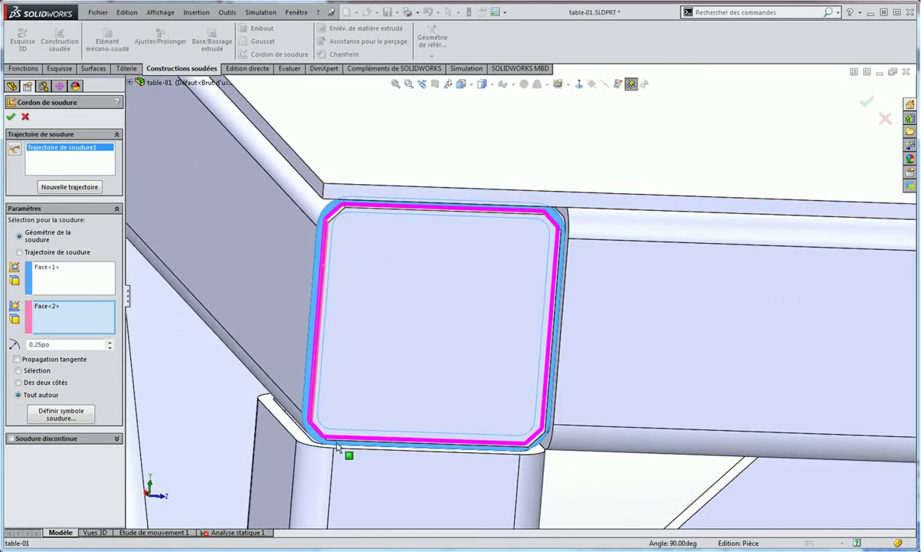
pyautogui.scroll(5, 322, 299)
pyautogui.moveTo(457, 323)
pyautogui.mouseDown(button='middle')
pyautogui.moveTo(491, 280)
pyautogui.moveTo(346, 288)
pyautogui.mouseUp(button='middle')
# Confirm the all-around corner weld bead and clear a stray selection.
pyautogui.click(10, 117)
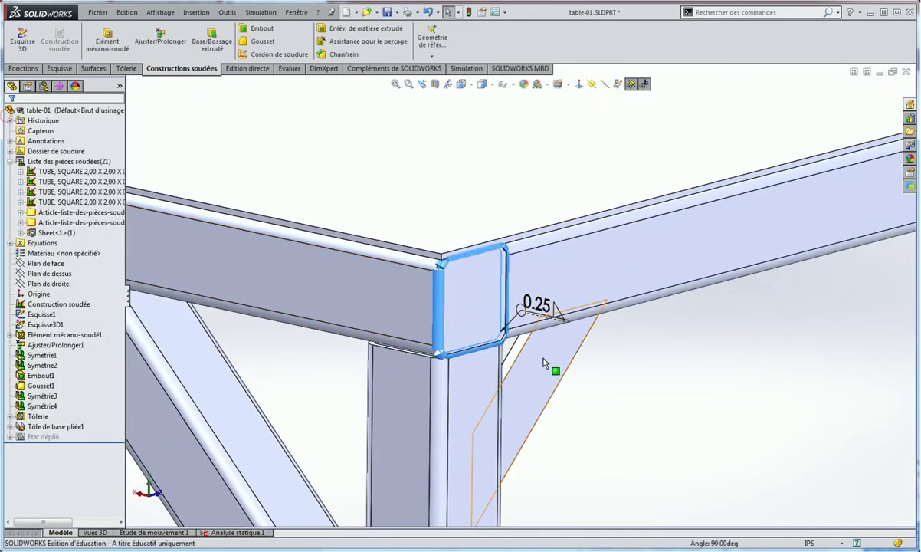
pyautogui.moveTo(534, 345)
pyautogui.mouseDown(button='middle')
pyautogui.moveTo(457, 303)
pyautogui.moveTo(430, 350)
pyautogui.moveTo(443, 323)
pyautogui.moveTo(487, 322)
pyautogui.mouseUp(button='middle')
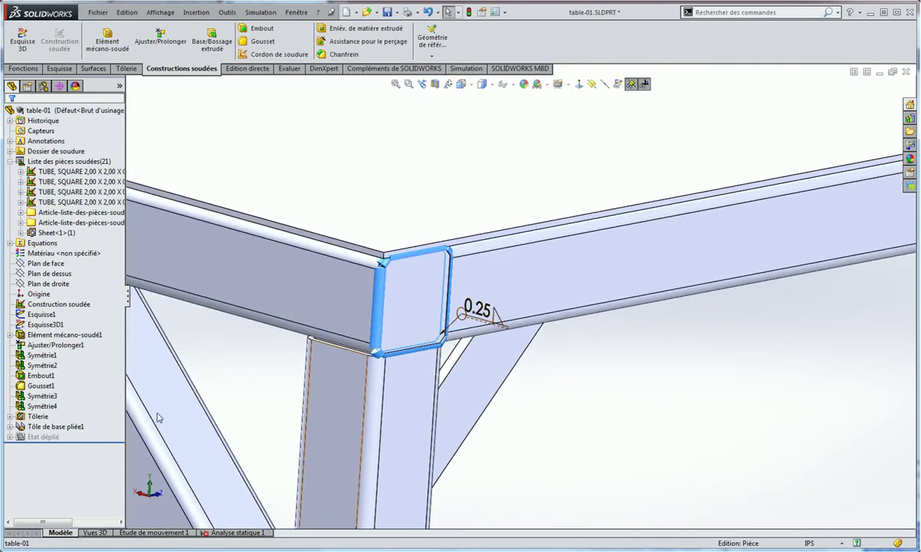
pyautogui.click(46, 427)
pyautogui.click(46, 460)
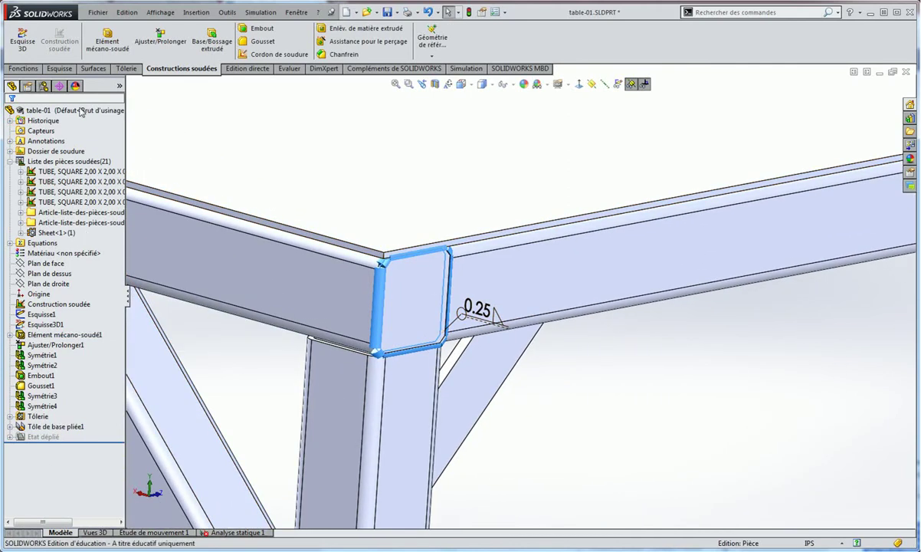
# Expand the weld folder and 0.25po fillet group, then select Cordon de soudure3.
pyautogui.click(10, 151)
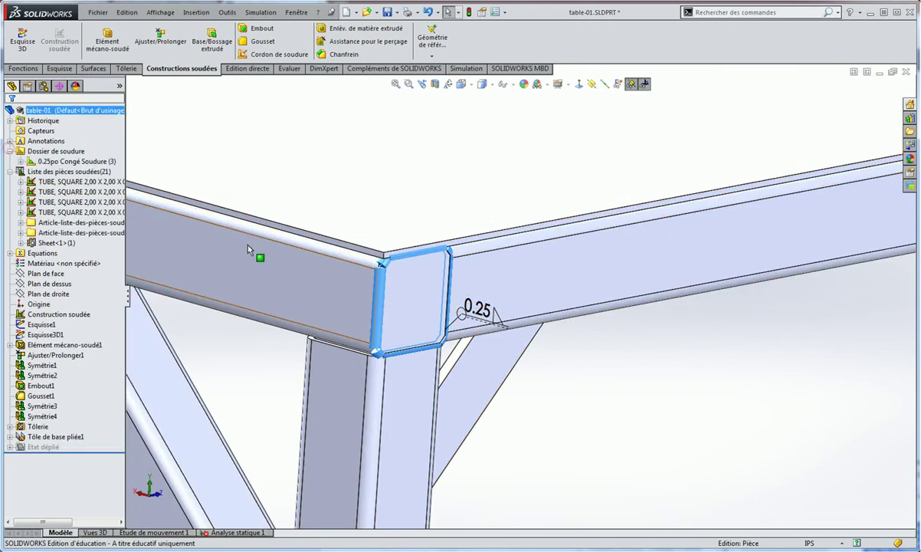
pyautogui.scroll(5, 370, 255)
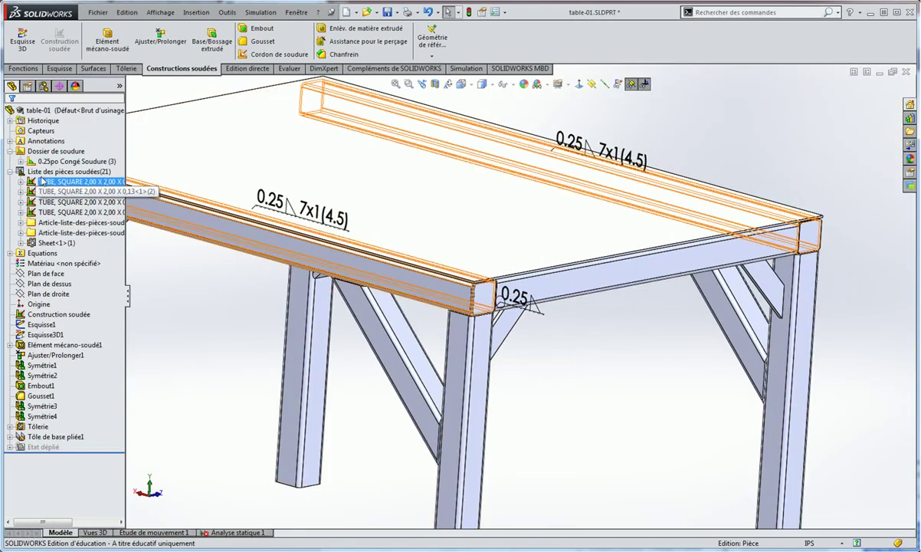
pyautogui.click(57, 164)
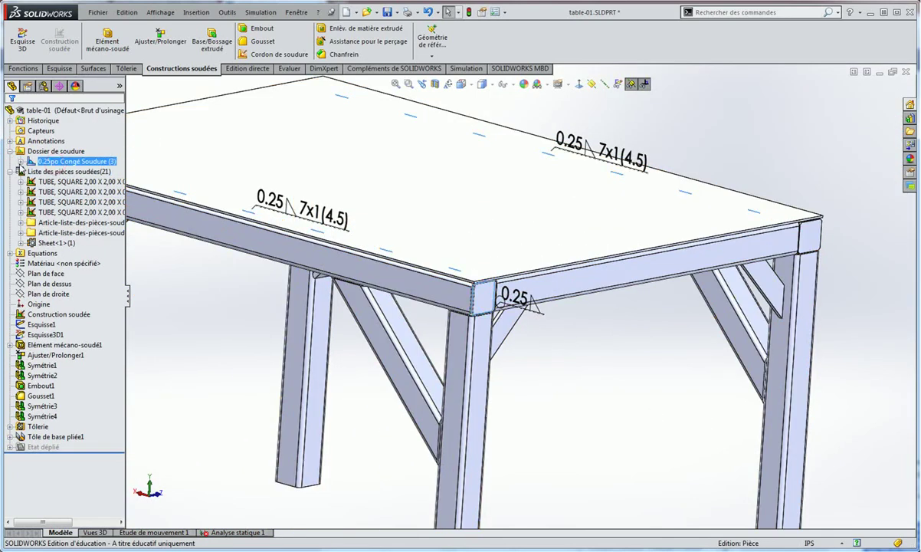
pyautogui.click(20, 162)
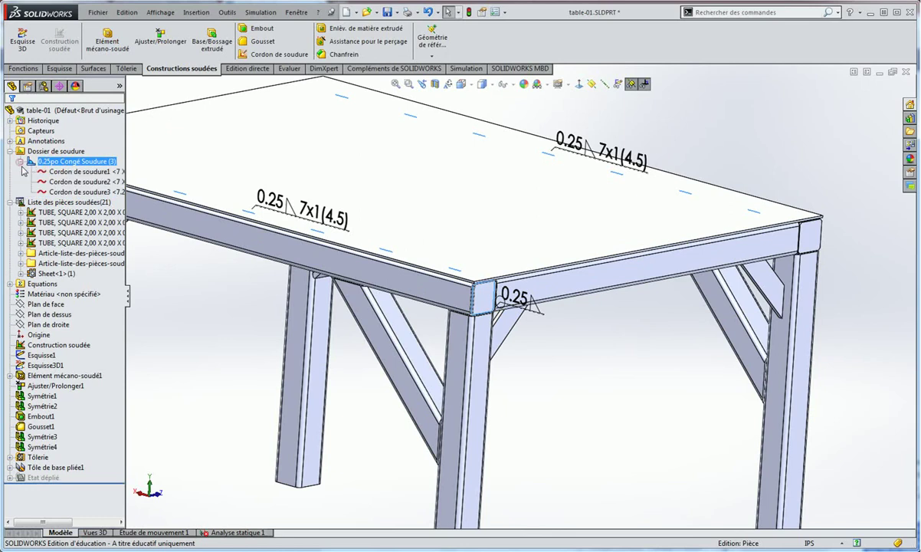
pyautogui.click(78, 192)
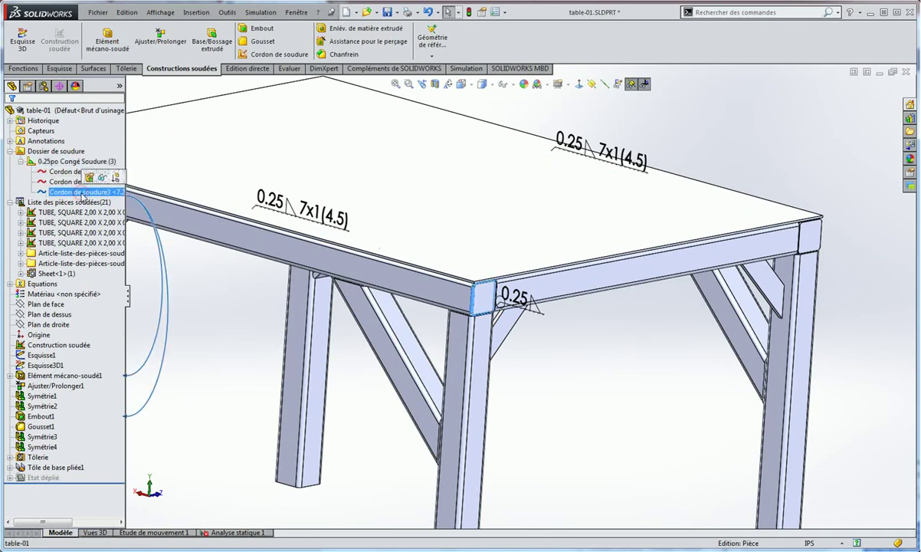
# Resize Cordon de soudure3 to a 0.125po all-around fillet weld.
pyautogui.click(89, 178)
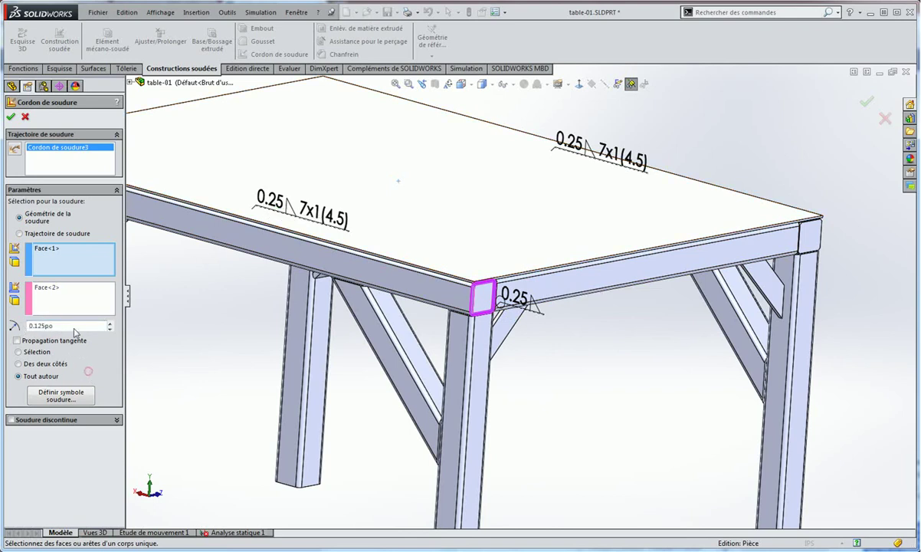
pyautogui.click(12, 117)
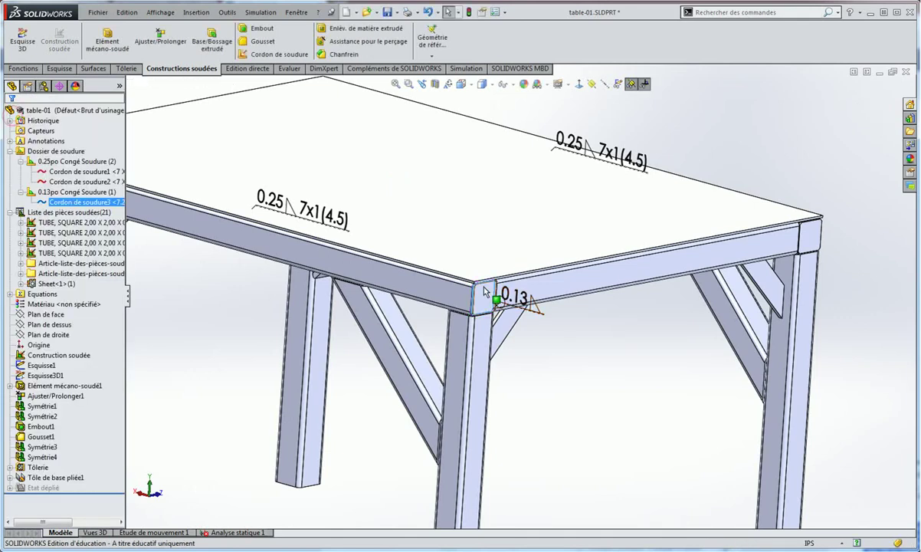
pyautogui.scroll(-3, 491, 307)
pyautogui.scroll(-3, 464, 330)
pyautogui.moveTo(464, 330)
pyautogui.mouseDown(button='middle')
pyautogui.moveTo(648, 457)
pyautogui.moveTo(705, 431)
pyautogui.moveTo(674, 375)
pyautogui.moveTo(671, 430)
pyautogui.moveTo(552, 390)
pyautogui.moveTo(567, 421)
pyautogui.moveTo(587, 257)
pyautogui.moveTo(644, 406)
pyautogui.moveTo(543, 240)
pyautogui.moveTo(580, 290)
pyautogui.moveTo(528, 157)
pyautogui.mouseUp(button='middle')
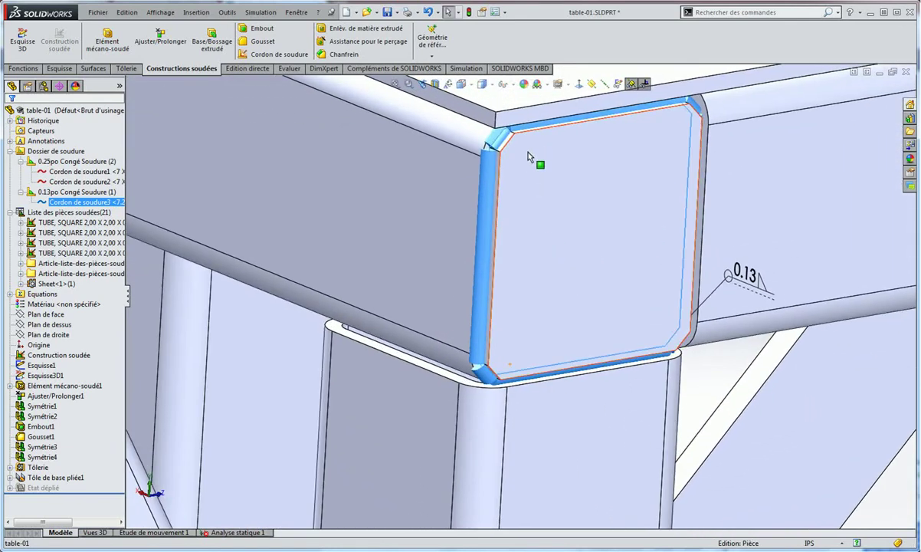
pyautogui.click(528, 170)
pyautogui.scroll(3, 536, 314)
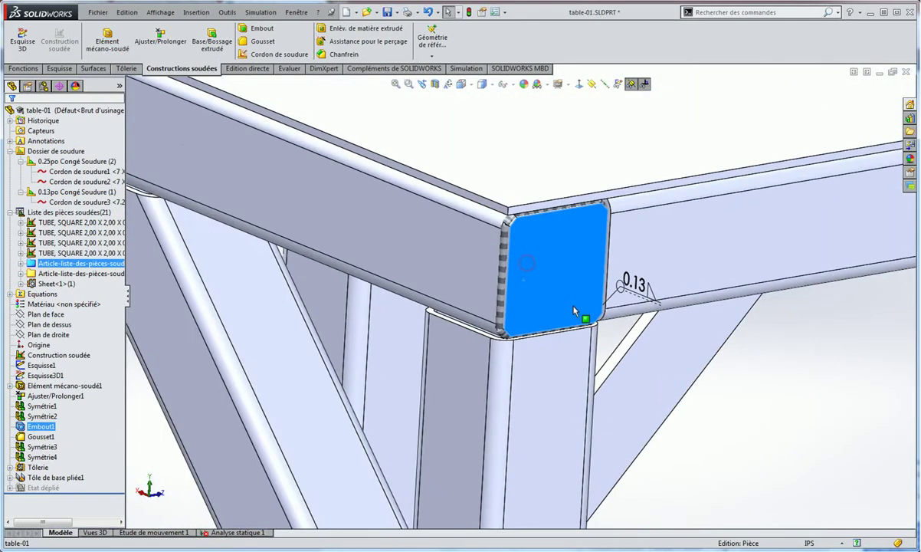
pyautogui.scroll(2, 536, 306)
pyautogui.click(770, 420)
pyautogui.click(531, 287)
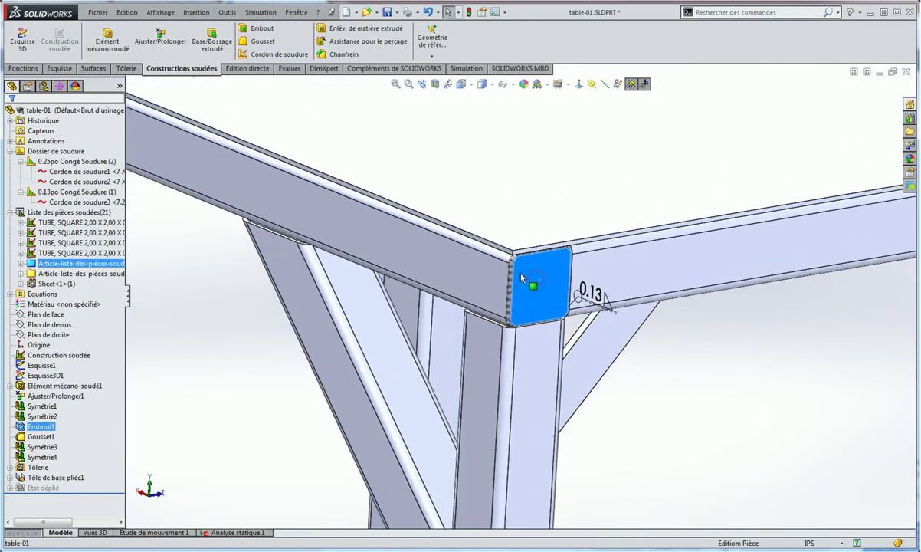
pyautogui.scroll(-3, 529, 285)
pyautogui.keyDown('ctrl'); pyautogui.moveTo(629, 174); pyautogui.dragTo(518, 250, button='middle'); pyautogui.keyUp('ctrl')
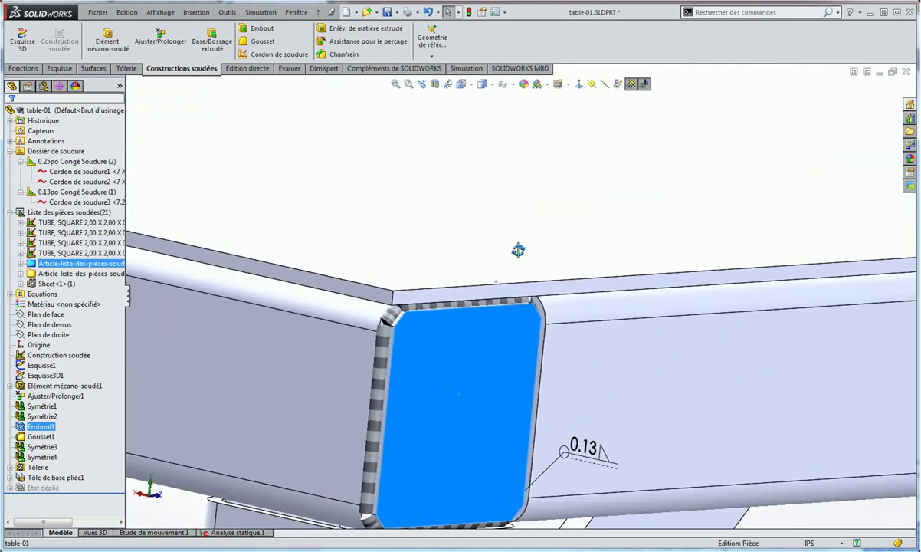
pyautogui.scroll(-5, 402, 420)
pyautogui.moveTo(402, 420)
pyautogui.keyDown('ctrl'); pyautogui.mouseDown(button='middle')
pyautogui.moveTo(429, 283)
pyautogui.moveTo(456, 305)
pyautogui.moveTo(480, 285)
pyautogui.moveTo(488, 332)
pyautogui.moveTo(595, 280)
pyautogui.mouseUp(button='middle'); pyautogui.keyUp('ctrl')
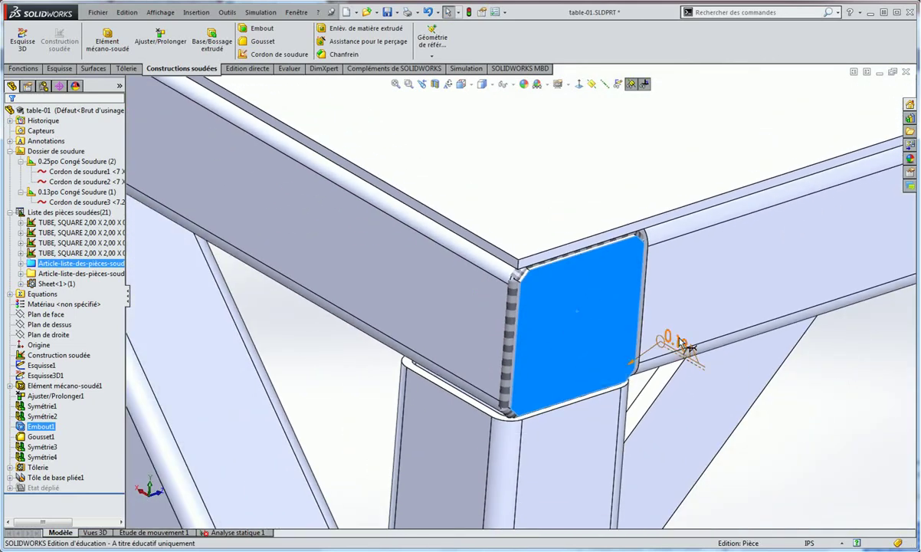
# Edit Embout1 and change its offset thickness ratio to 0.75.
pyautogui.rightClick(42, 432)
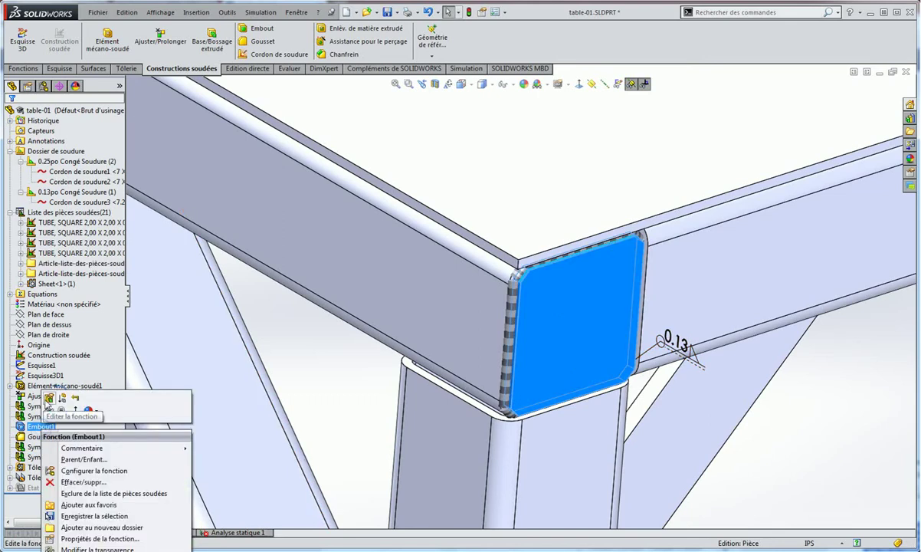
pyautogui.click(49, 397)
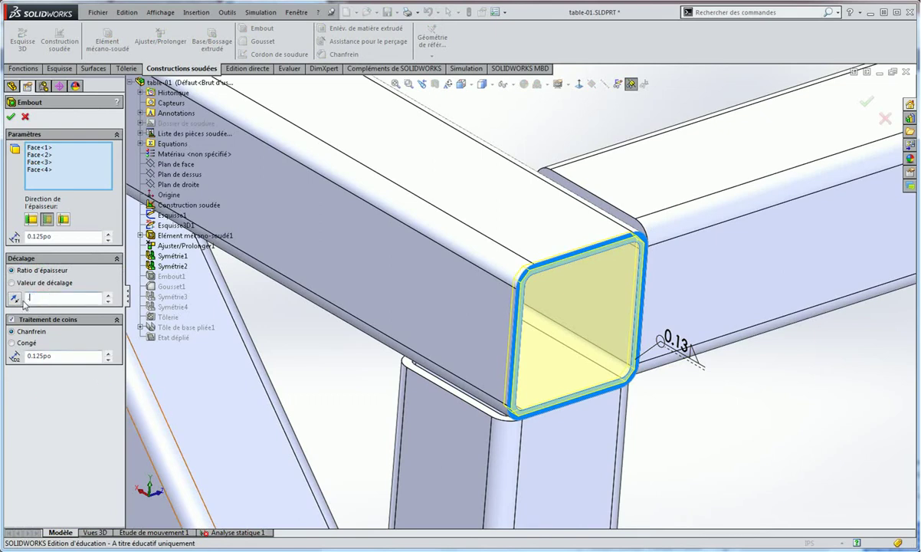
pyautogui.write('.25')
pyautogui.press('Return')
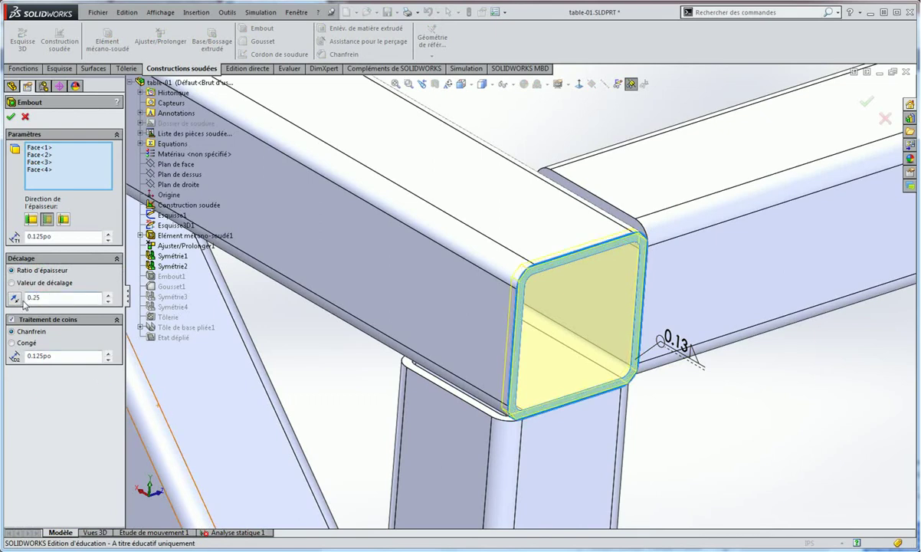
pyautogui.write('.')
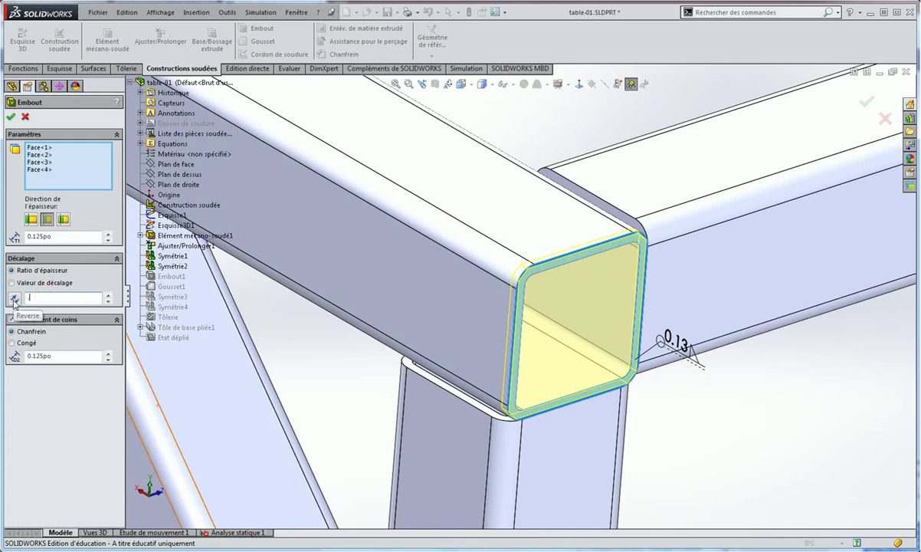
pyautogui.press('Return')
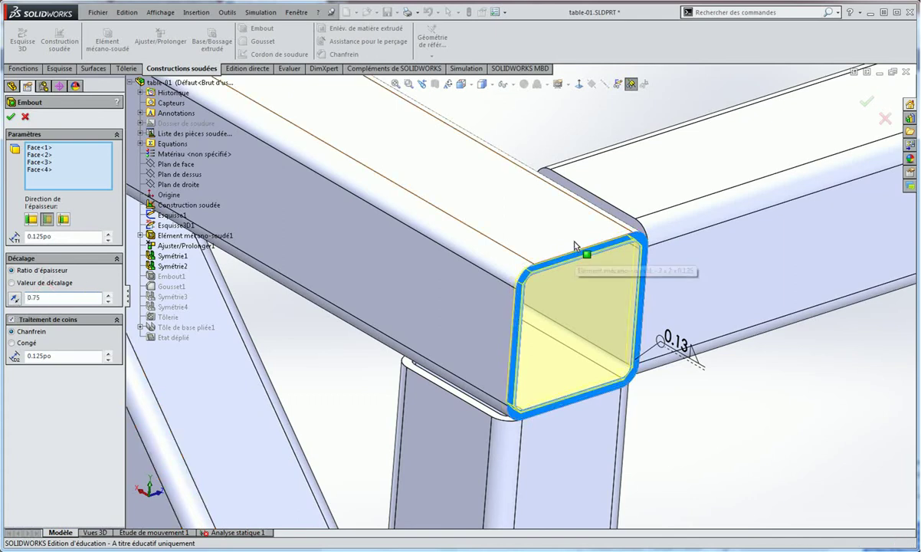
pyautogui.scroll(-2, 582, 249)
pyautogui.moveTo(532, 197); pyautogui.dragTo(539, 201, button='middle')
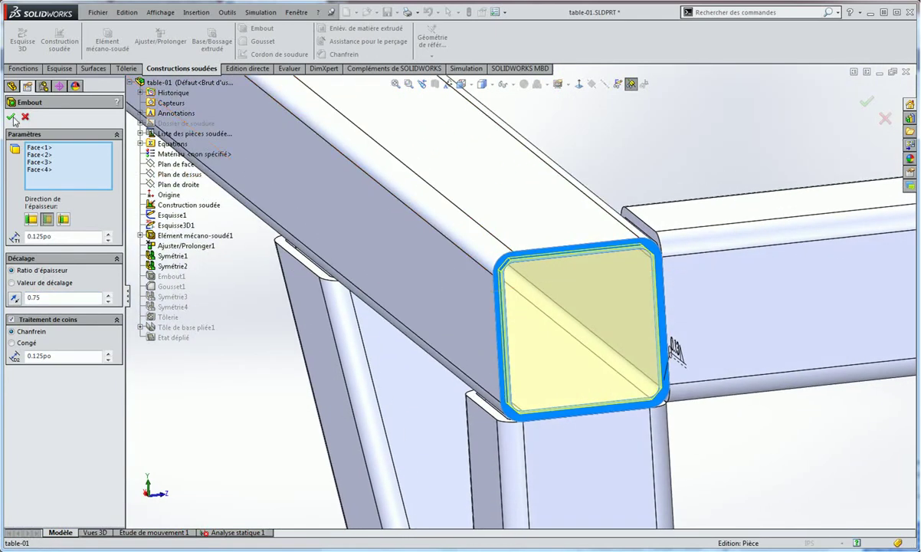
pyautogui.click(12, 116)
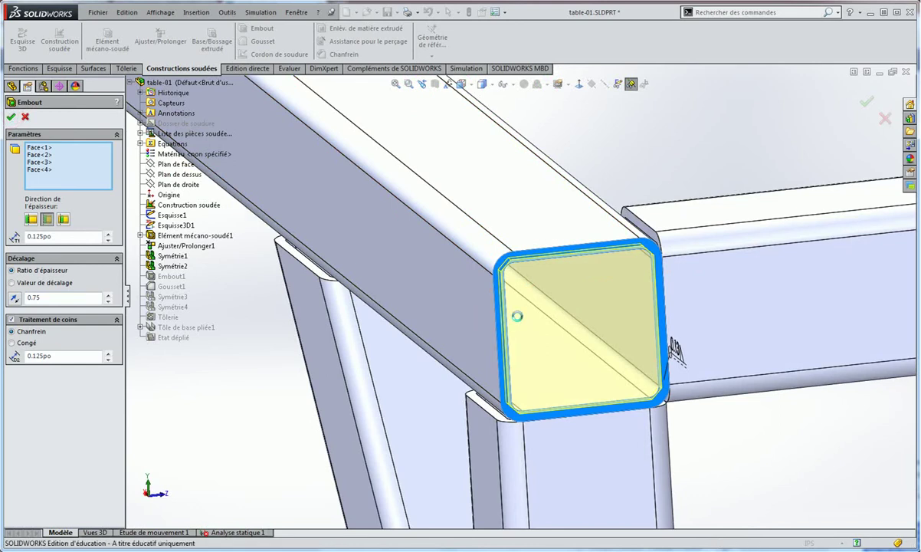
pyautogui.scroll(-3, 528, 316)
pyautogui.scroll(-3, 479, 258)
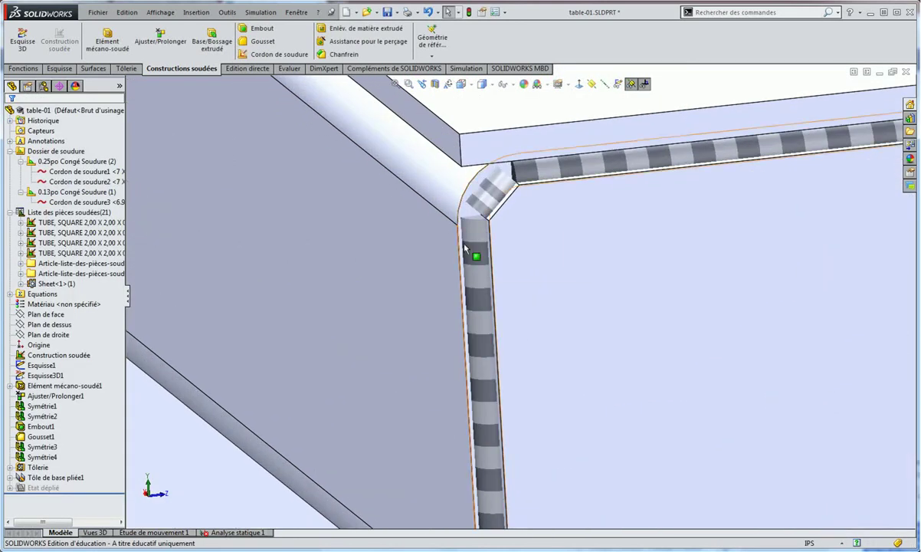
# Orbit to the gusset-to-post joint and start a new weld bead there.
pyautogui.moveTo(464, 247)
pyautogui.mouseDown(button='middle')
pyautogui.moveTo(475, 231)
pyautogui.moveTo(545, 385)
pyautogui.mouseUp(button='middle')
pyautogui.scroll(3, 475, 232)
pyautogui.scroll(2, 611, 375)
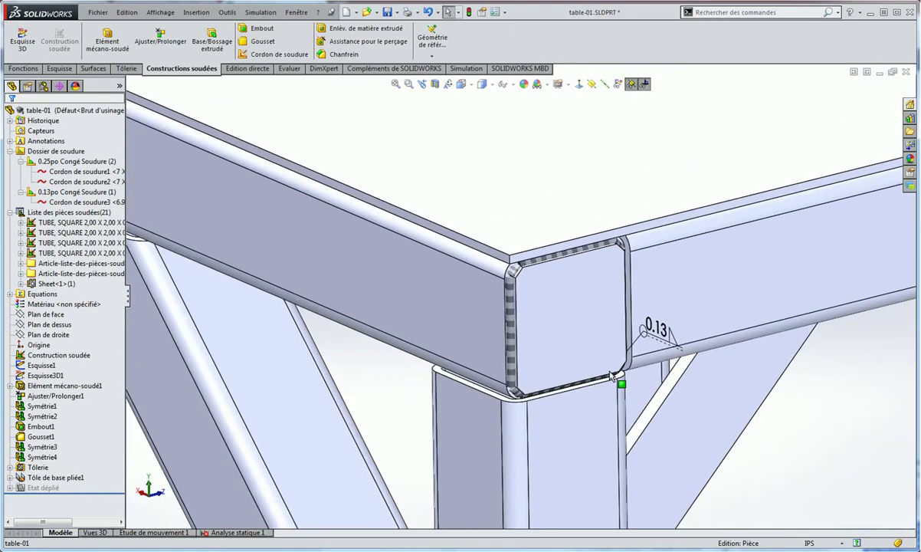
pyautogui.scroll(4, 529, 349)
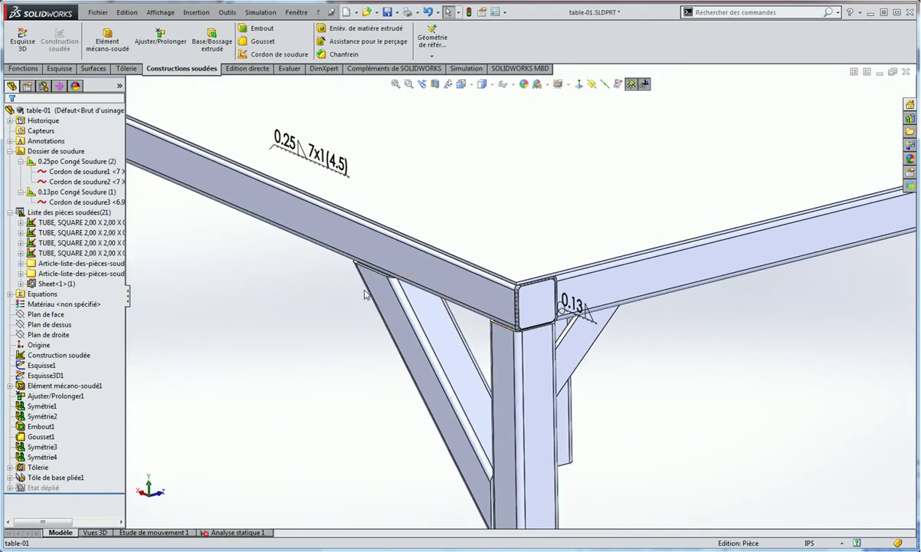
pyautogui.scroll(3, 365, 294)
pyautogui.scroll(-5, 639, 358)
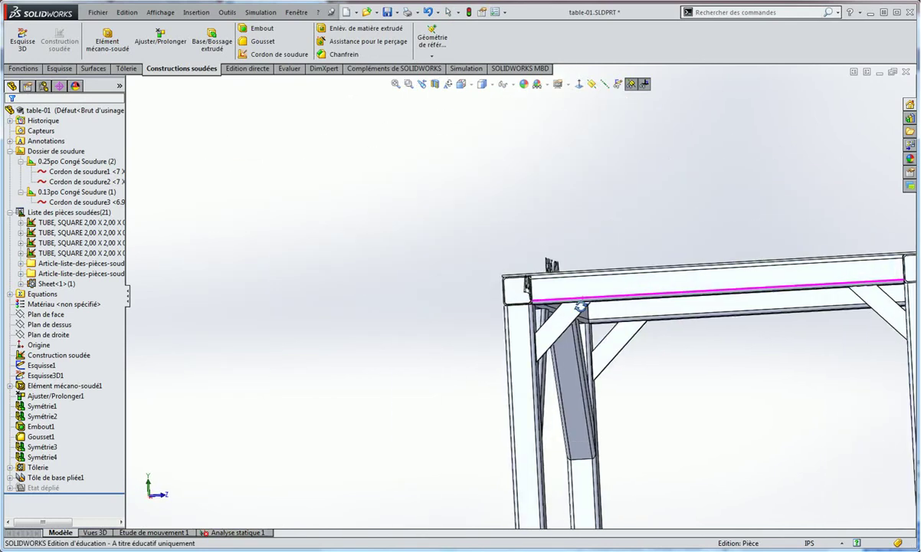
pyautogui.moveTo(580, 307); pyautogui.dragTo(579, 360, button='middle')
pyautogui.scroll(-3, 579, 371)
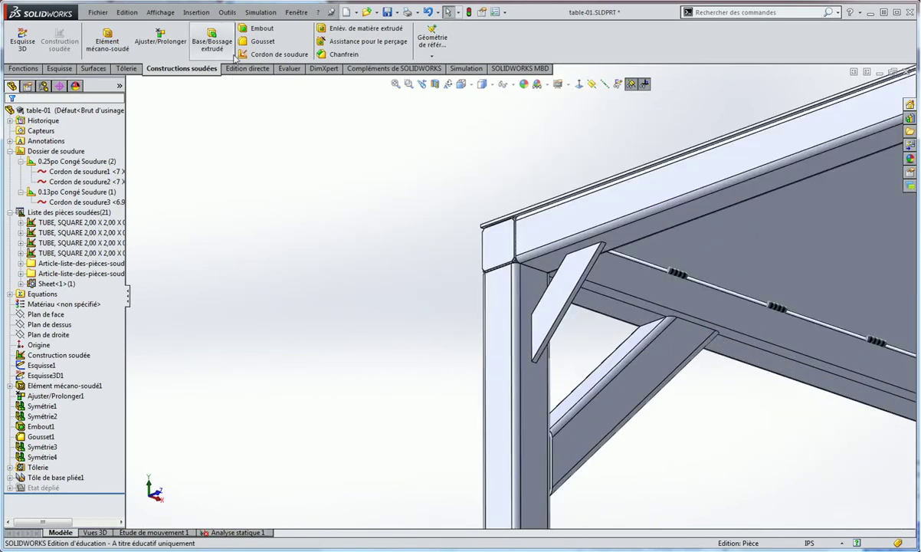
pyautogui.click(272, 54)
pyautogui.scroll(-5, 584, 247)
pyautogui.moveTo(584, 247)
pyautogui.mouseDown(button='middle')
pyautogui.moveTo(494, 255)
pyautogui.moveTo(518, 229)
pyautogui.mouseUp(button='middle')
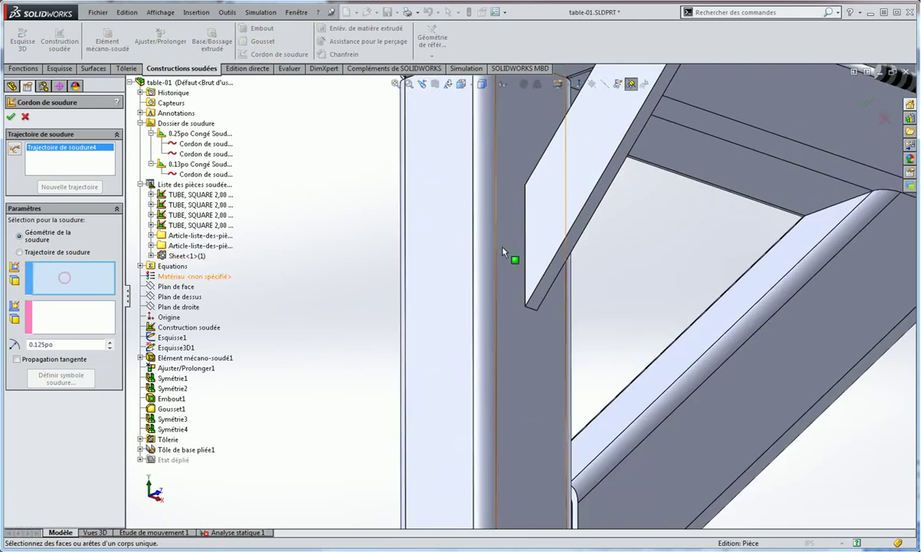
# Pick the gusset and post faces for a two-sided weld.
pyautogui.click(552, 222)
pyautogui.click(42, 330)
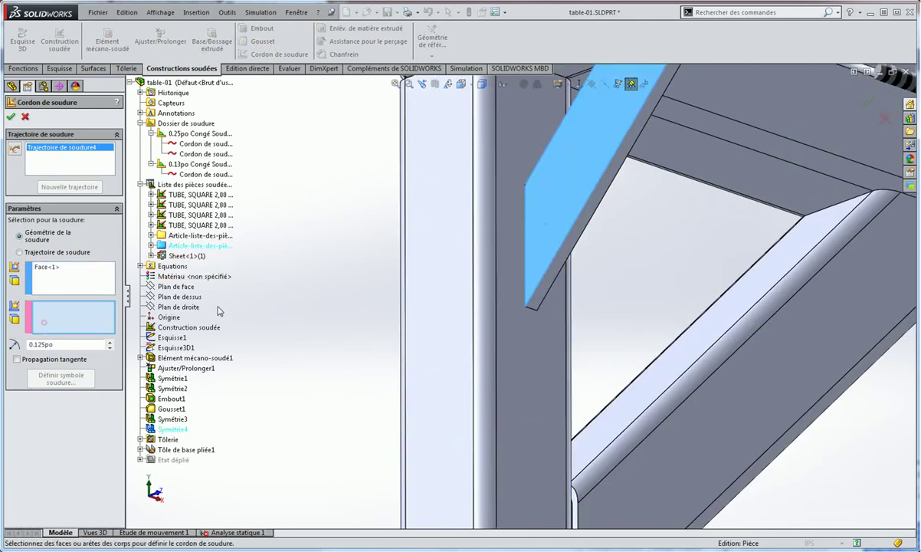
pyautogui.click(505, 279)
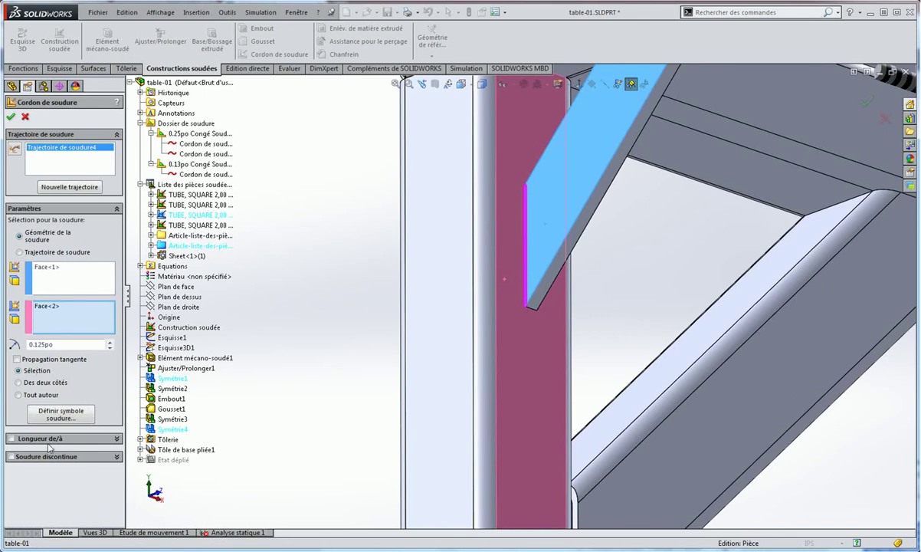
pyautogui.click(18, 383)
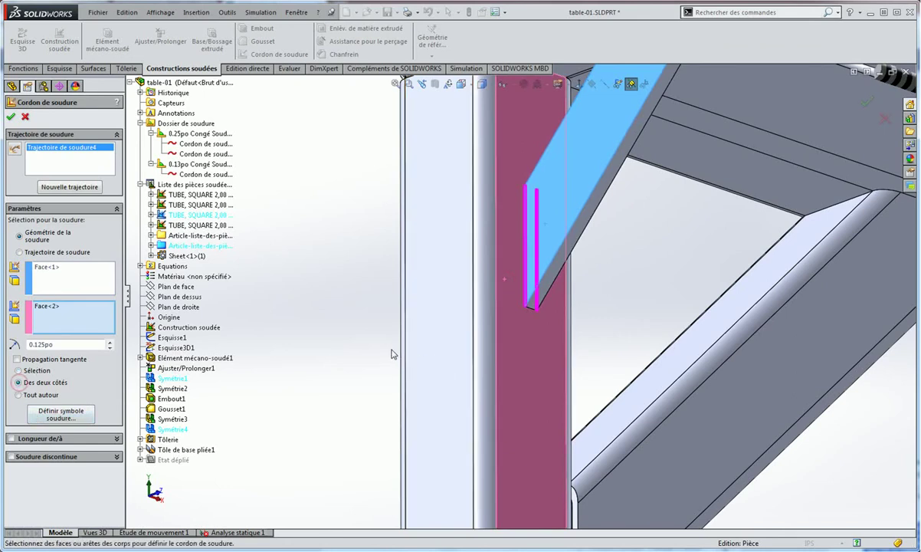
pyautogui.moveTo(360, 291)
pyautogui.mouseDown(button='middle')
pyautogui.moveTo(337, 271)
pyautogui.moveTo(340, 214)
pyautogui.moveTo(450, 305)
pyautogui.moveTo(263, 138)
pyautogui.mouseUp(button='middle')
pyautogui.scroll(3, 412, 215)
pyautogui.moveTo(412, 215); pyautogui.dragTo(275, 401, button='middle')
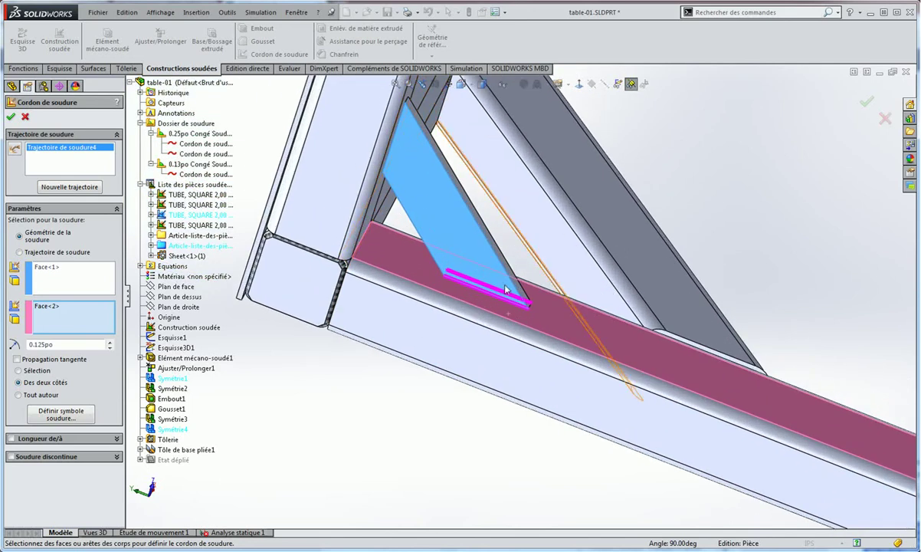
# Make the gusset weld intermittent by spacing and length, then cancel the weld bead.
pyautogui.click(76, 457)
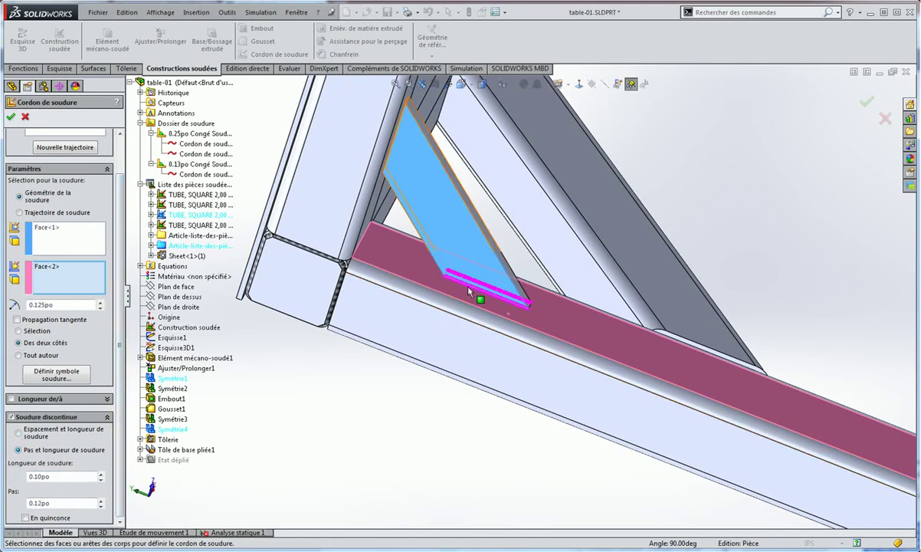
pyautogui.scroll(-3, 477, 298)
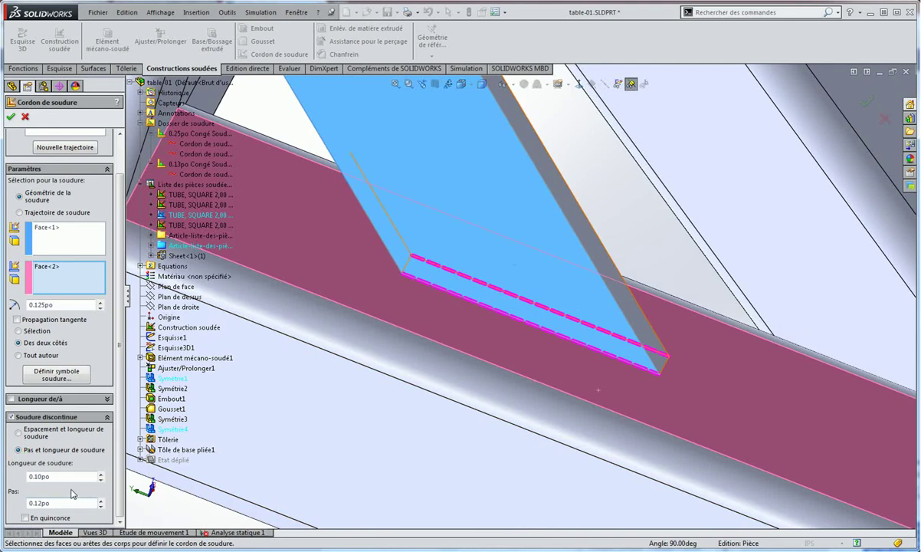
pyautogui.click(19, 433)
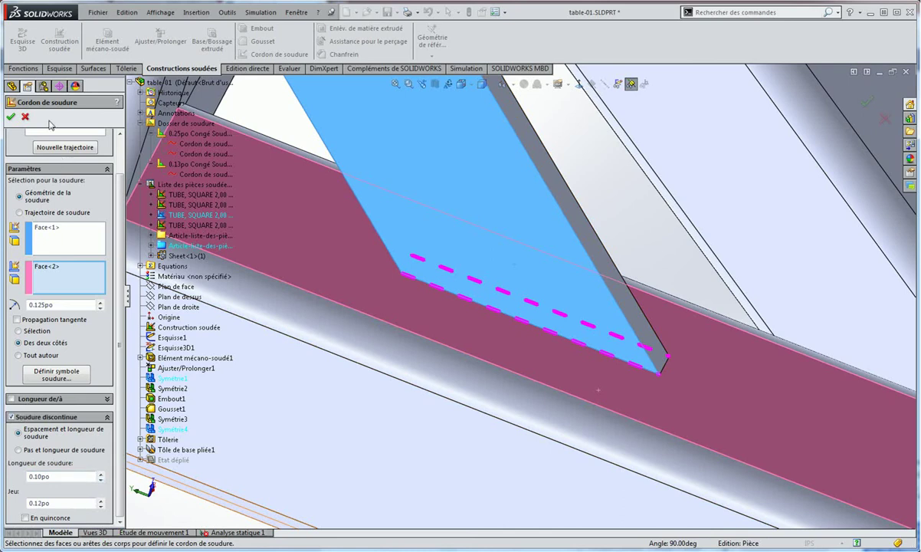
pyautogui.click(25, 118)
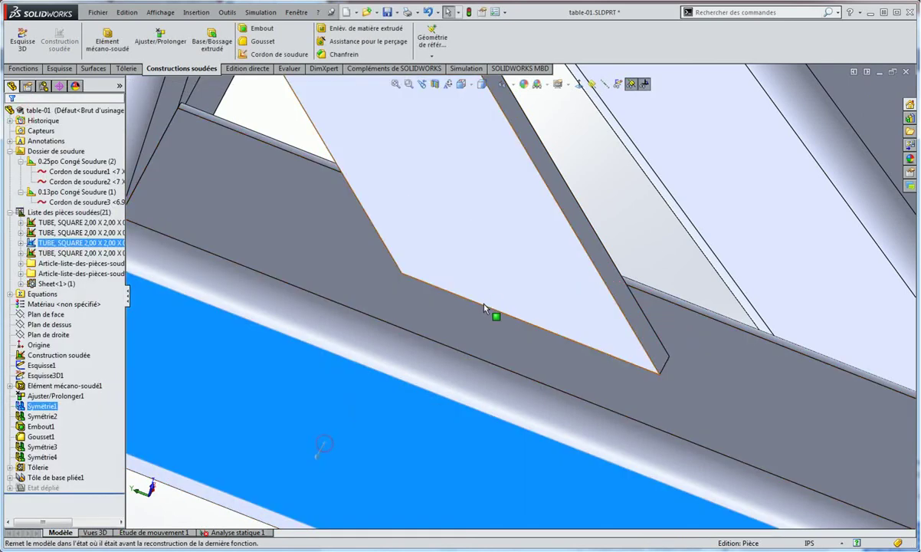
# Check the gusset's lower edge length, then clear the selection.
pyautogui.click(484, 307)
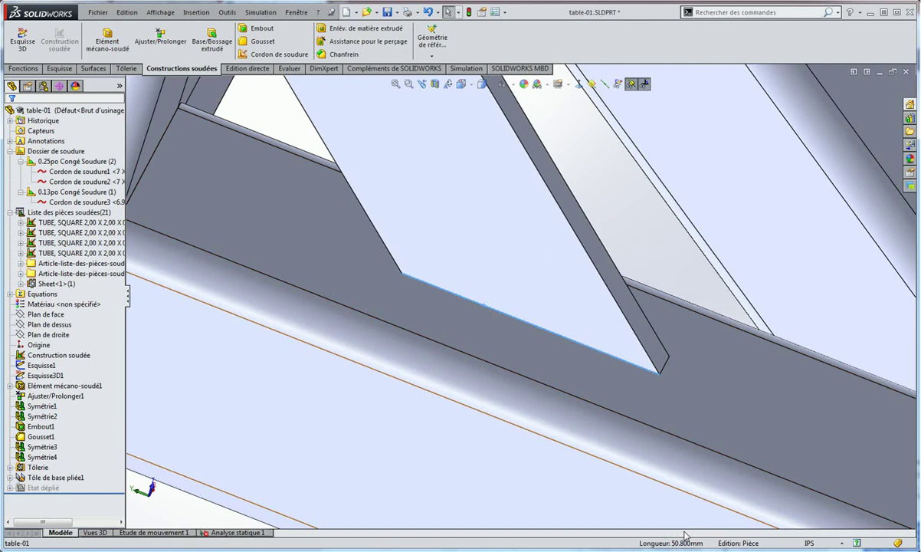
pyautogui.scroll(5, 595, 340)
pyautogui.moveTo(595, 340); pyautogui.dragTo(512, 301, button='middle')
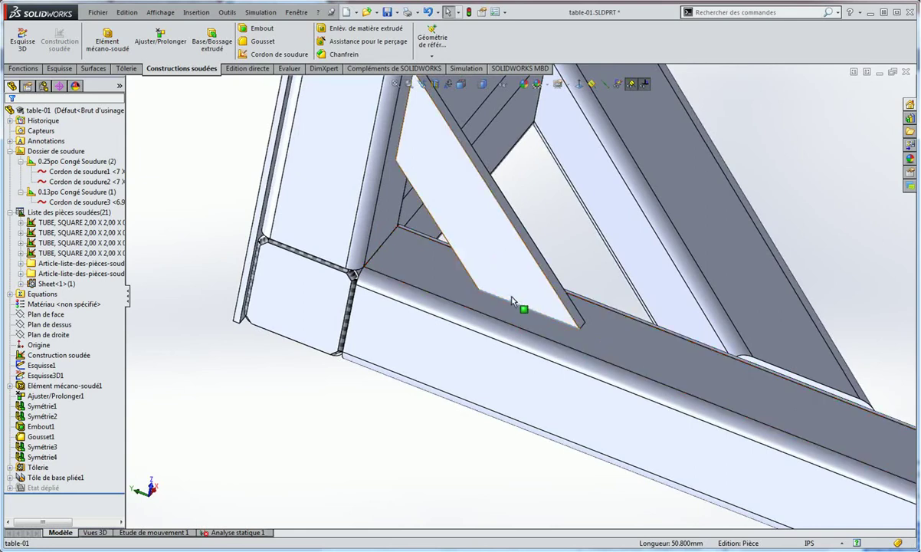
pyautogui.click(381, 471)
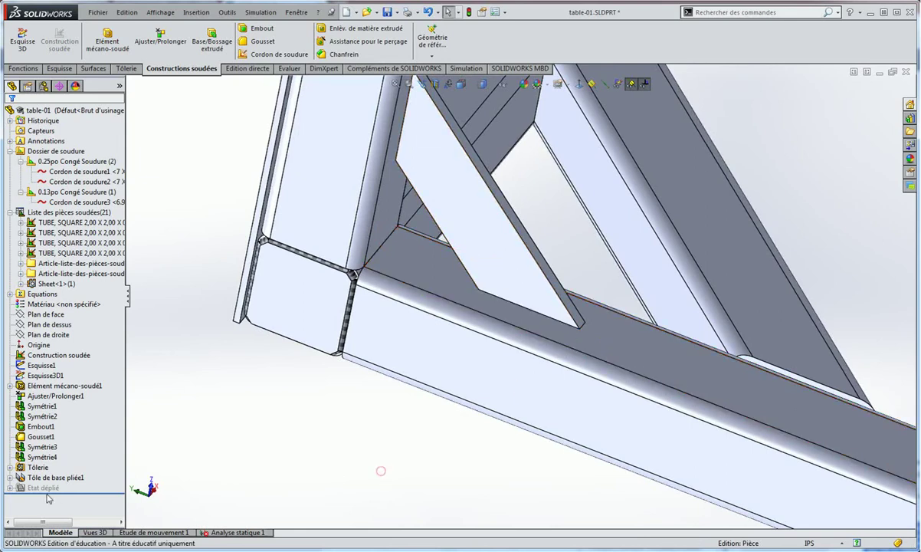
pyautogui.click(51, 478)
# Start a new weld bead between the tube top face and gusset face on both sides.
pyautogui.click(264, 53)
pyautogui.scroll(-3, 507, 293)
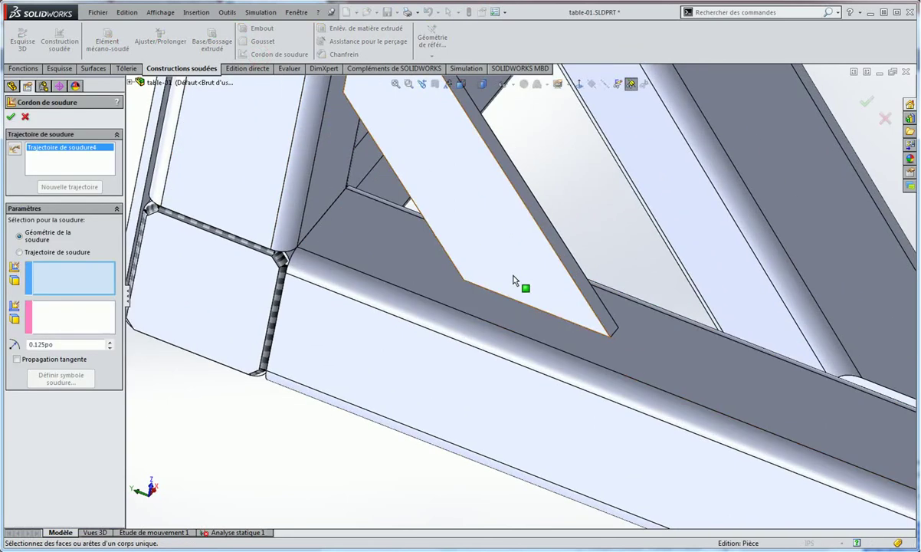
pyautogui.click(67, 270)
pyautogui.click(411, 274)
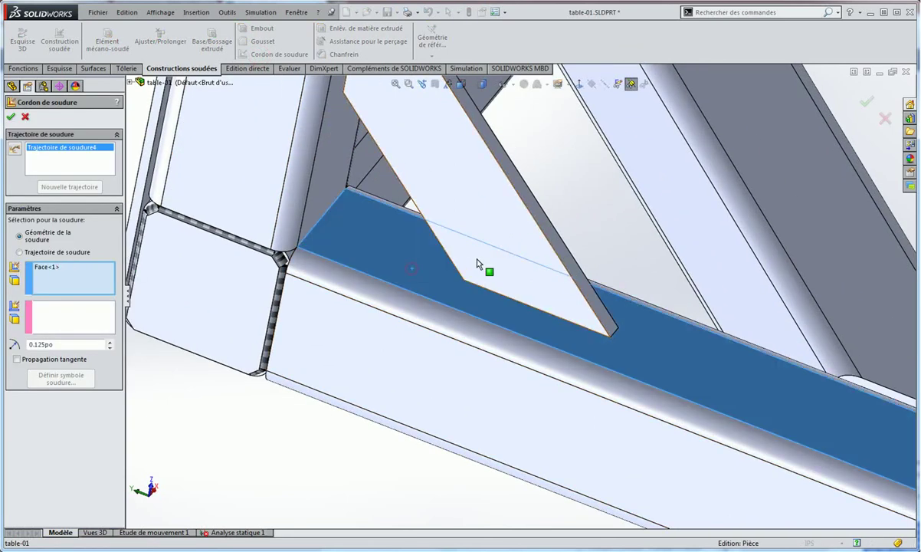
pyautogui.click(54, 316)
pyautogui.click(498, 235)
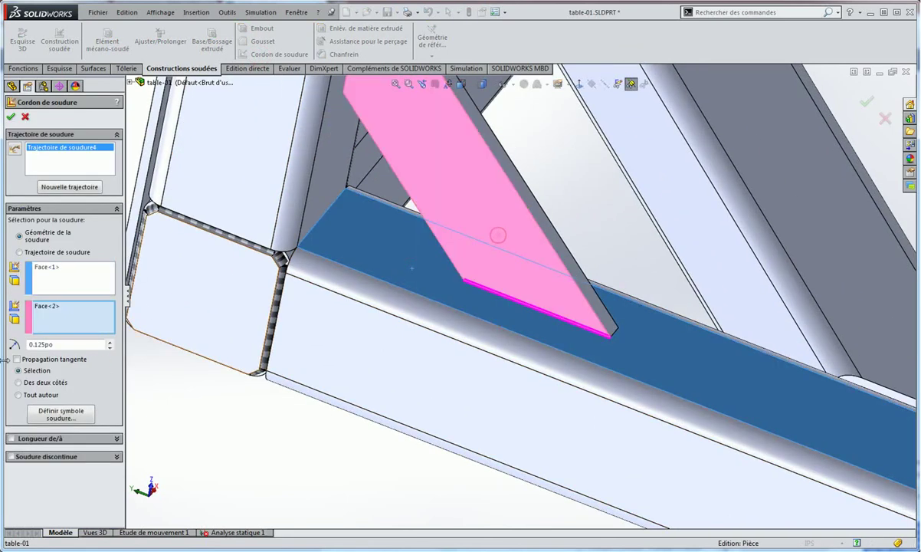
pyautogui.click(18, 383)
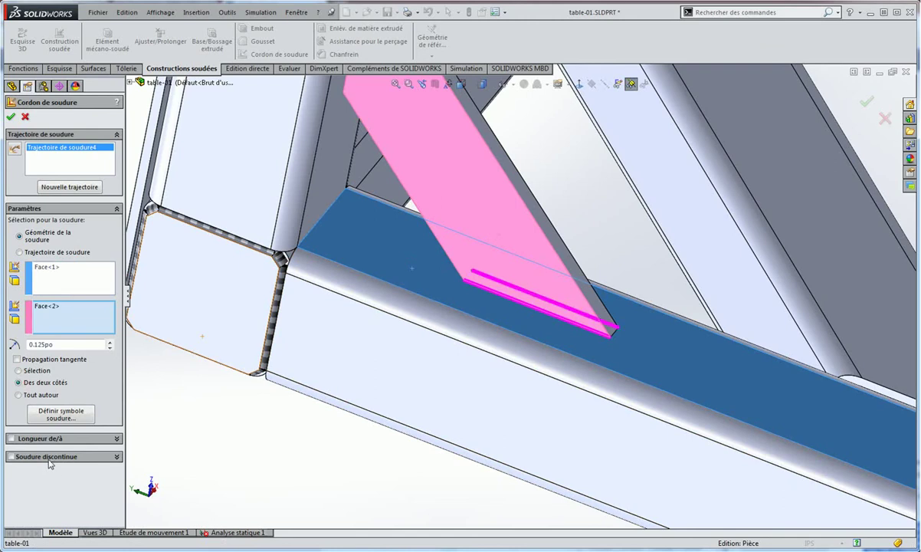
# Make it intermittent with 0.50po beads and 1.00po gaps, left unstaggered.
pyautogui.click(48, 458)
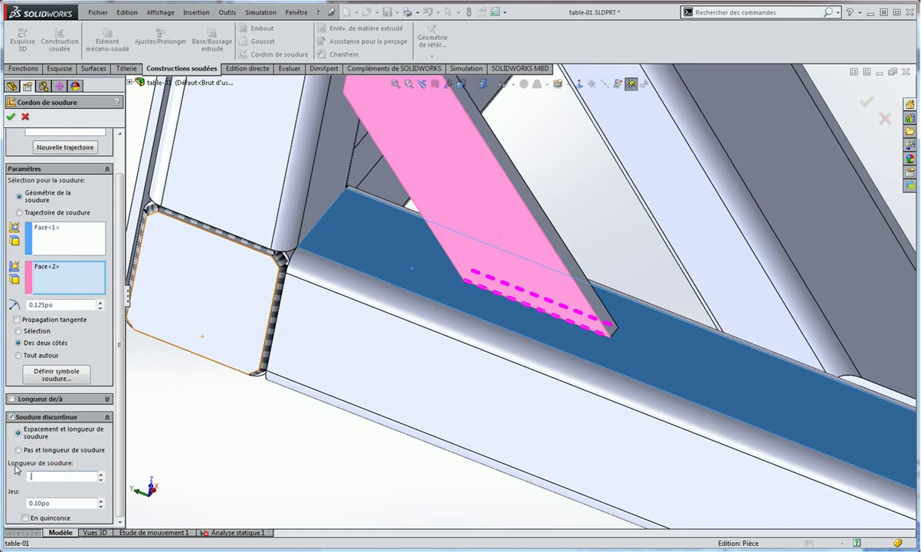
pyautogui.write('0.50po')
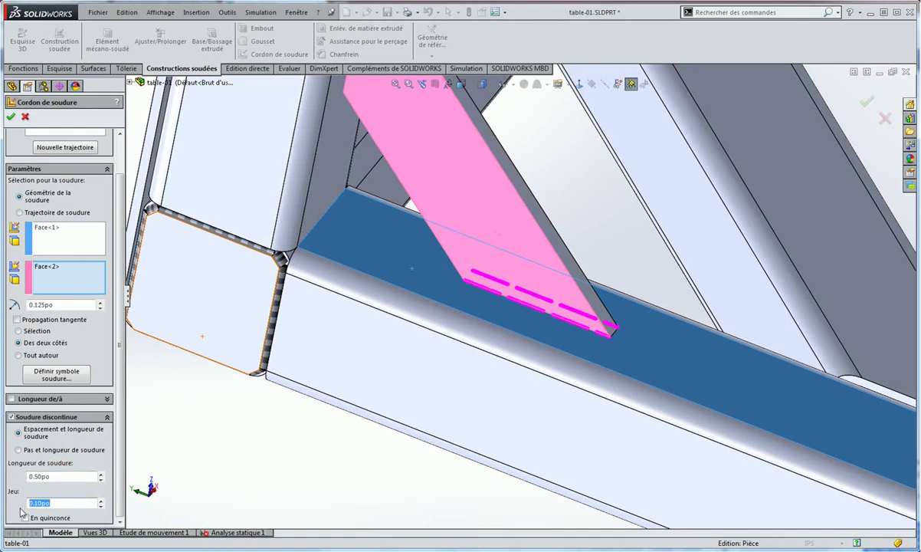
pyautogui.press('Tab')
pyautogui.write('1')
pyautogui.write('.00po')
pyautogui.press('Return')
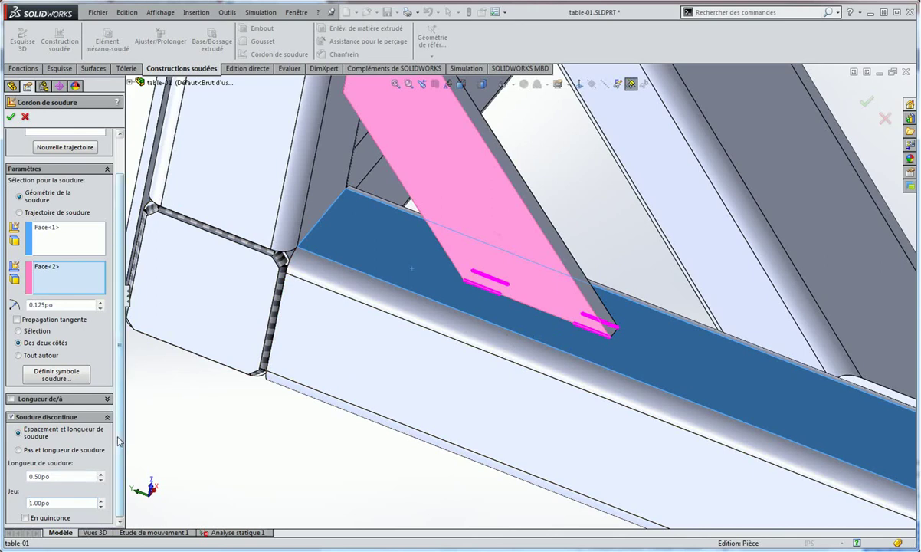
pyautogui.click(26, 518)
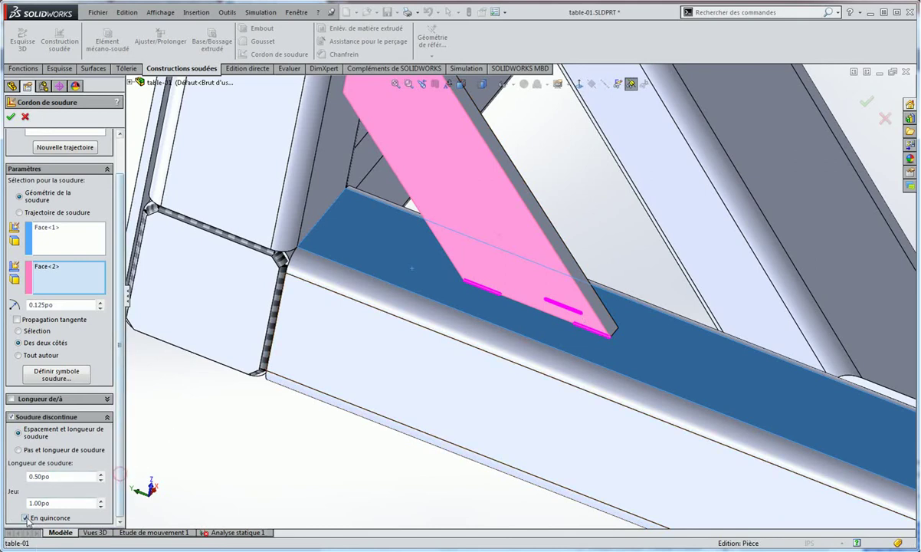
pyautogui.click(26, 517)
# Orbit around the gusset and begin a second weld path.
pyautogui.moveTo(343, 381)
pyautogui.mouseDown(button='middle')
pyautogui.moveTo(247, 433)
pyautogui.moveTo(342, 245)
pyautogui.moveTo(407, 274)
pyautogui.mouseUp(button='middle')
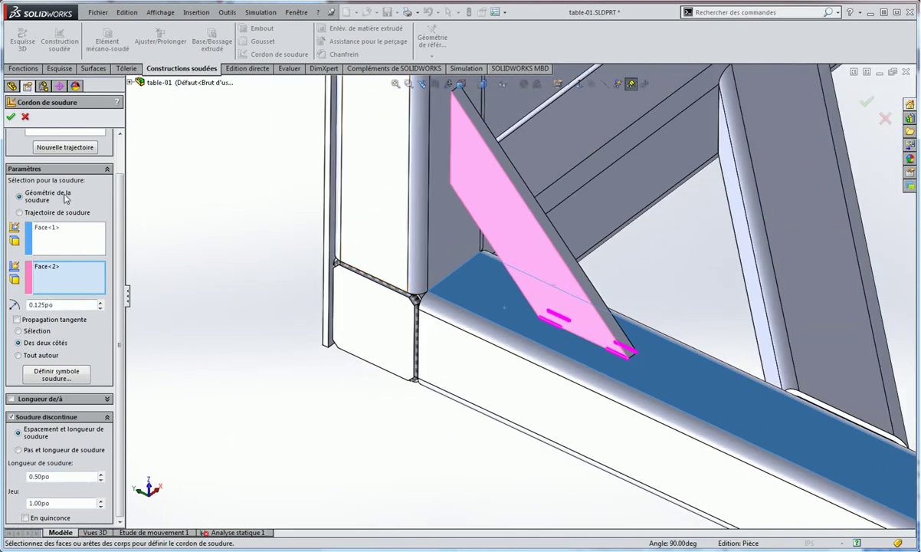
pyautogui.scroll(-2, 470, 179)
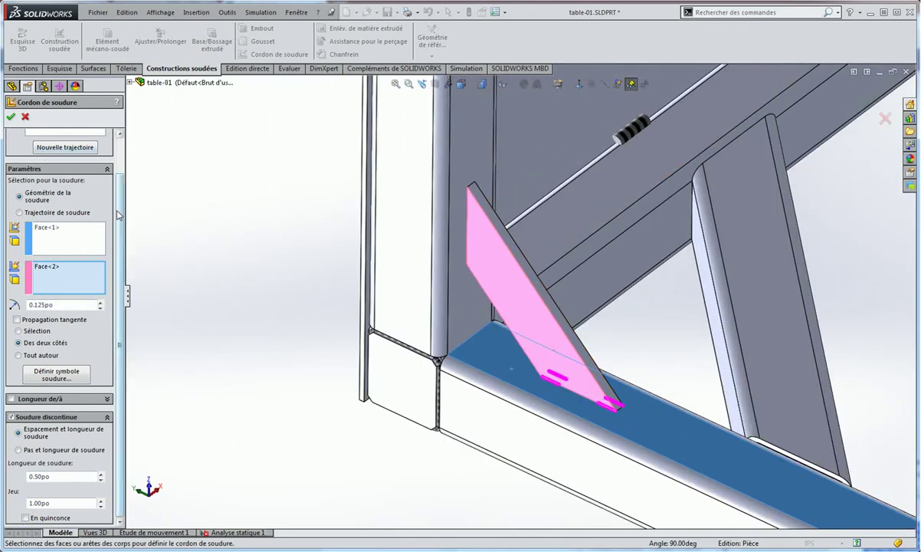
pyautogui.scroll(2, 115, 200)
pyautogui.click(69, 186)
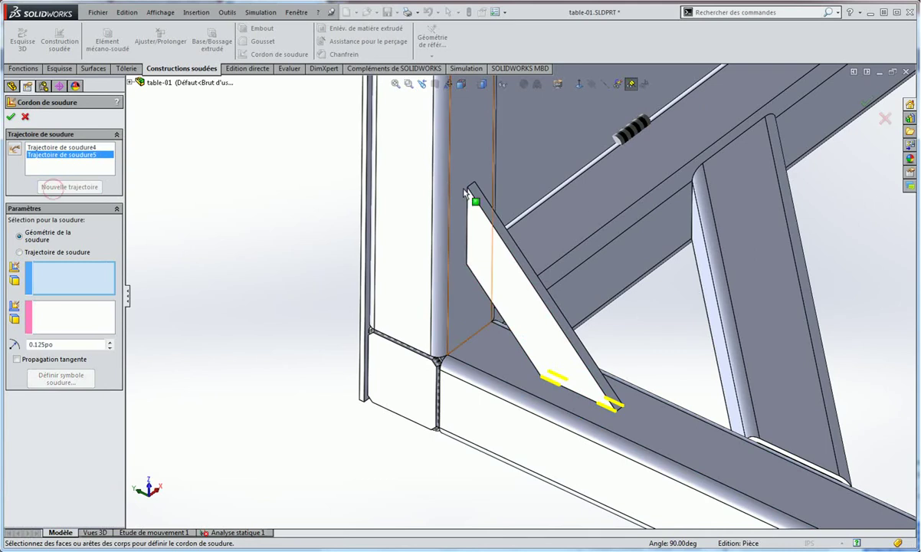
# Select the leg face and the gusset face as the two faces of weld path 5.
pyautogui.click(452, 222)
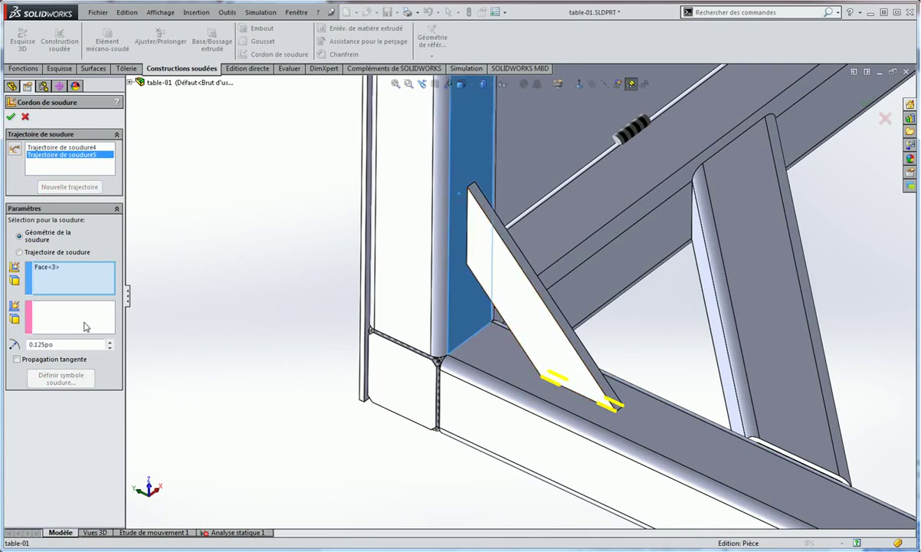
pyautogui.click(86, 327)
pyautogui.click(477, 264)
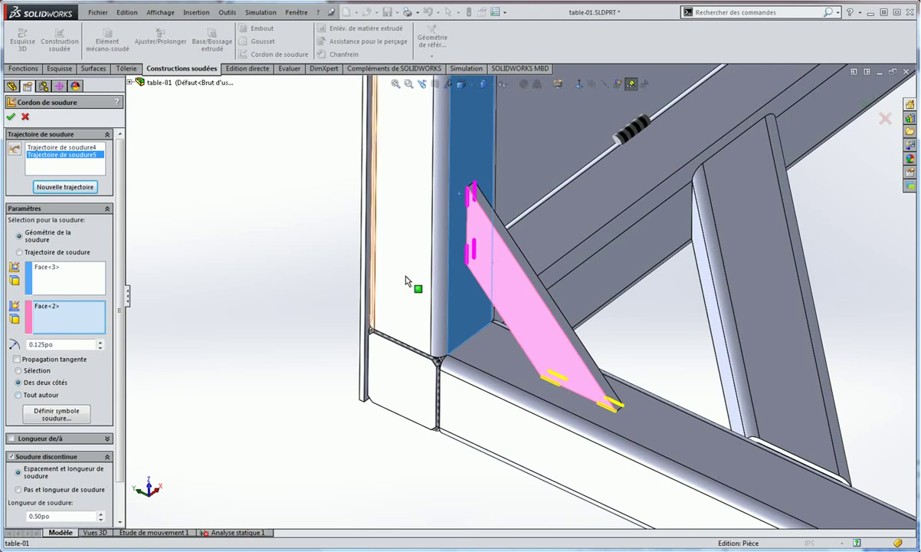
# Accept the intermittent gusset weld beads, then zoom in on the diagonal brace and top beam joint.
pyautogui.click(11, 117)
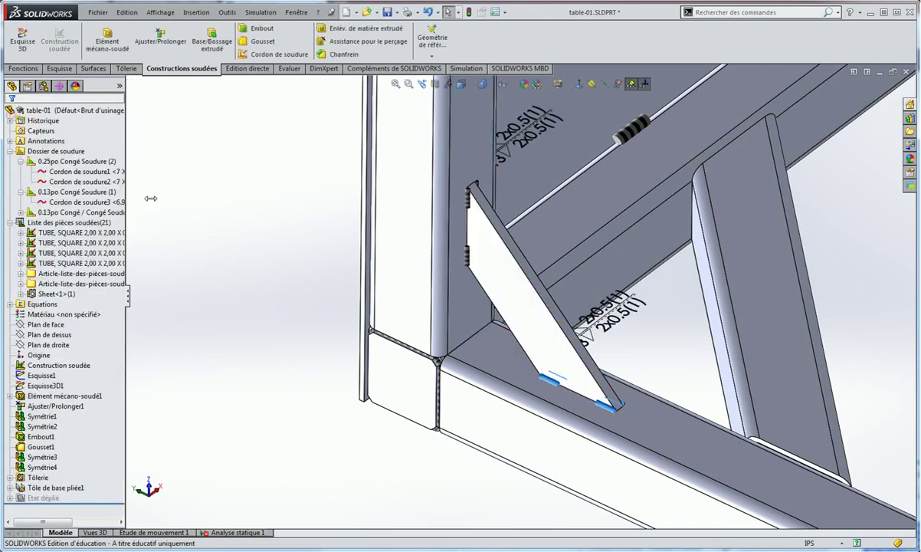
pyautogui.moveTo(235, 246)
pyautogui.mouseDown(button='middle')
pyautogui.moveTo(550, 329)
pyautogui.moveTo(577, 366)
pyautogui.moveTo(687, 344)
pyautogui.moveTo(534, 318)
pyautogui.mouseUp(button='middle')
pyautogui.scroll(-5, 534, 317)
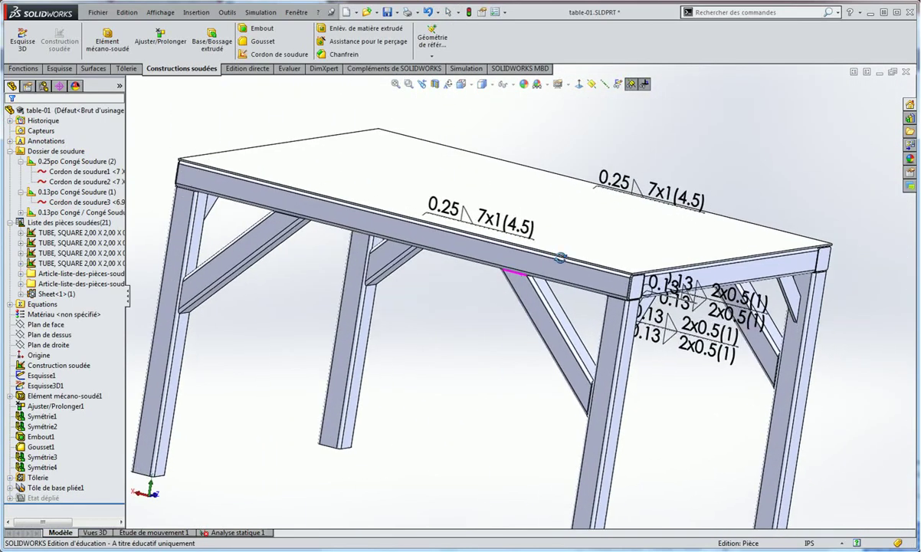
pyautogui.scroll(-3, 534, 317)
pyautogui.moveTo(520, 259)
pyautogui.mouseDown(button='middle')
pyautogui.moveTo(568, 214)
pyautogui.moveTo(436, 231)
pyautogui.moveTo(471, 230)
pyautogui.mouseUp(button='middle')
pyautogui.scroll(-2, 488, 221)
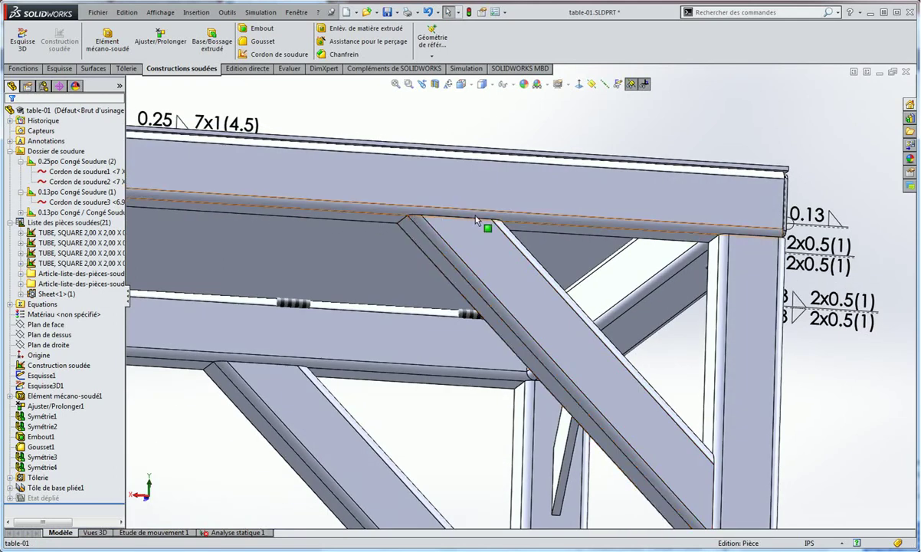
# Start a new 0.125in weld bead and try brace and top beam faces as weld faces.
pyautogui.click(270, 55)
pyautogui.scroll(-3, 500, 274)
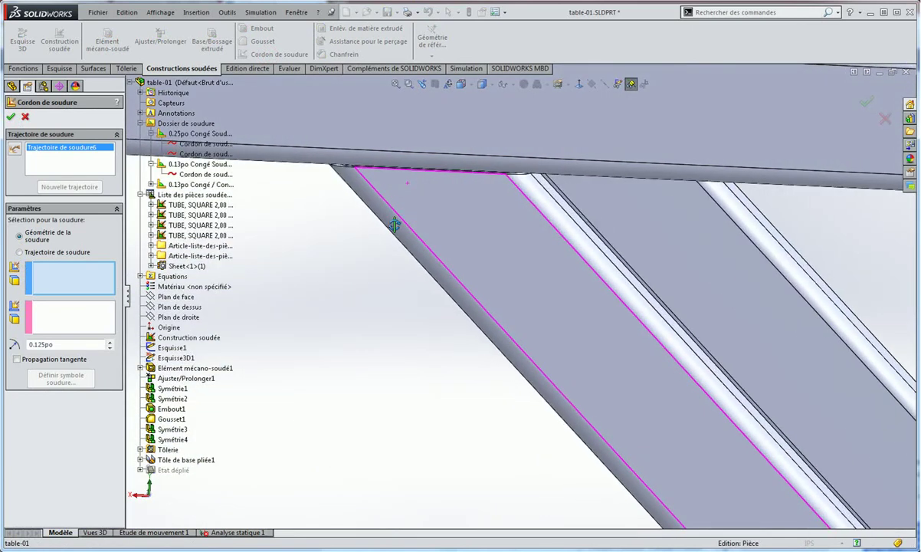
pyautogui.moveTo(391, 199)
pyautogui.mouseDown(button='middle')
pyautogui.moveTo(376, 172)
pyautogui.moveTo(319, 201)
pyautogui.mouseUp(button='middle')
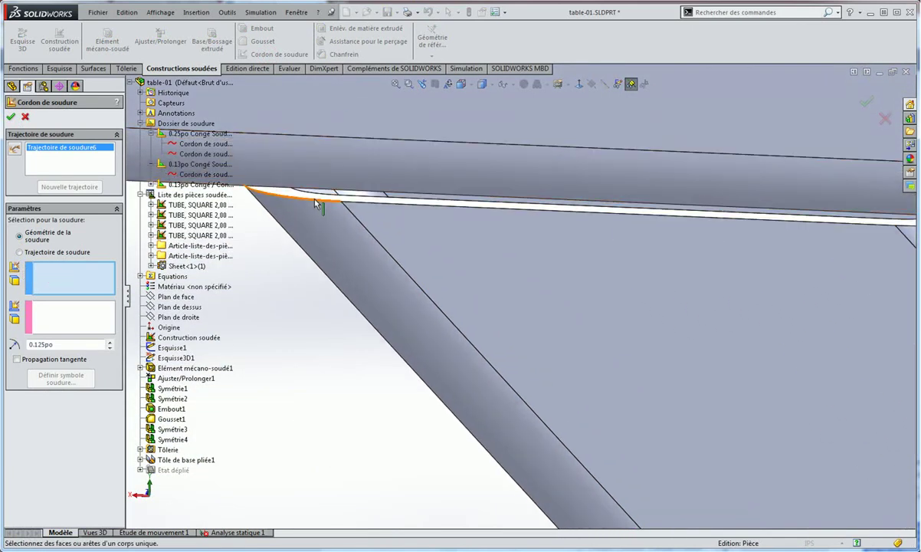
pyautogui.click(312, 201)
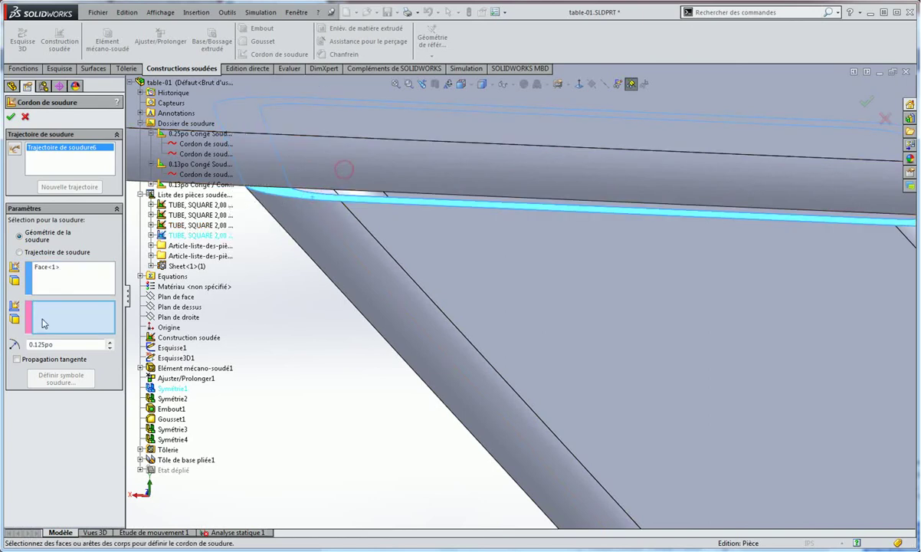
pyautogui.click(309, 190)
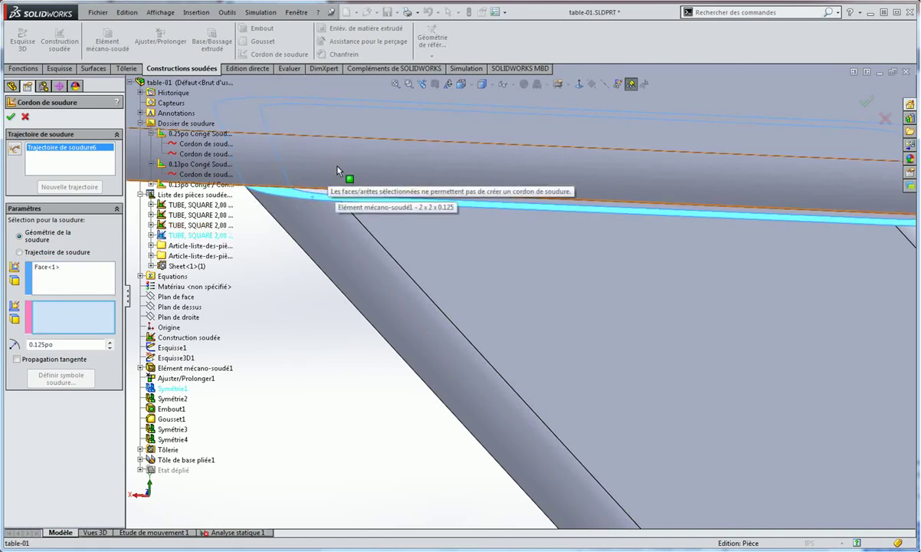
pyautogui.moveTo(317, 191)
pyautogui.mouseDown(button='middle')
pyautogui.moveTo(364, 197)
pyautogui.moveTo(551, 164)
pyautogui.moveTo(540, 172)
pyautogui.mouseUp(button='middle')
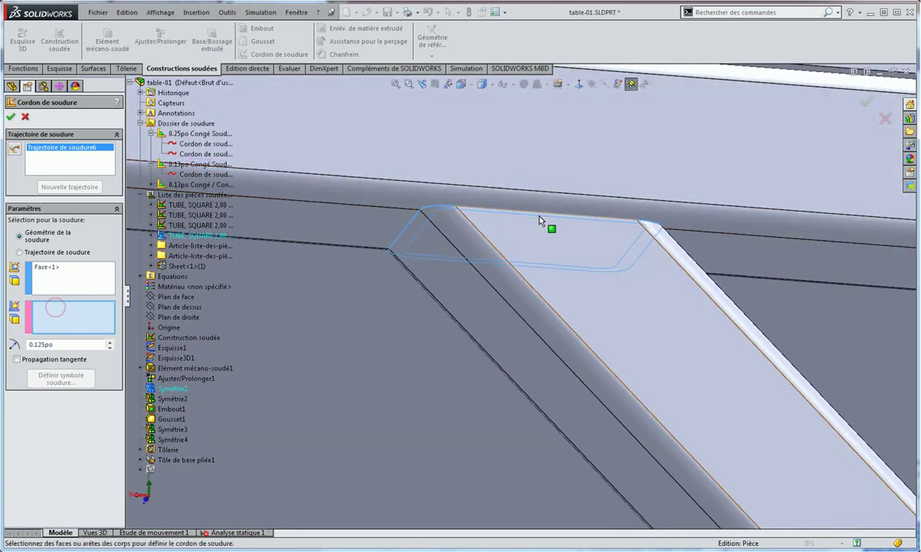
pyautogui.click(473, 197)
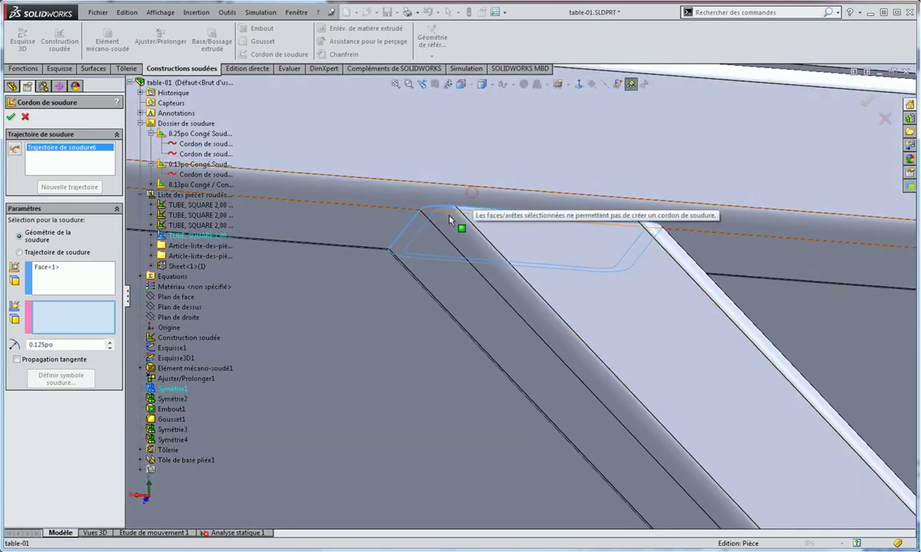
# Clear Face<1>, then use the brace end face and the top tube face as the two weld sets.
pyautogui.click(55, 325)
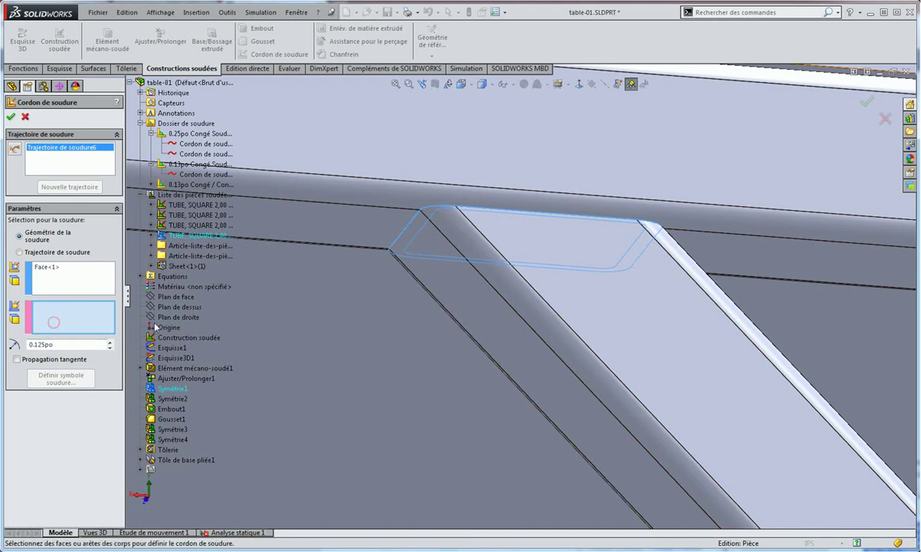
pyautogui.click(52, 283)
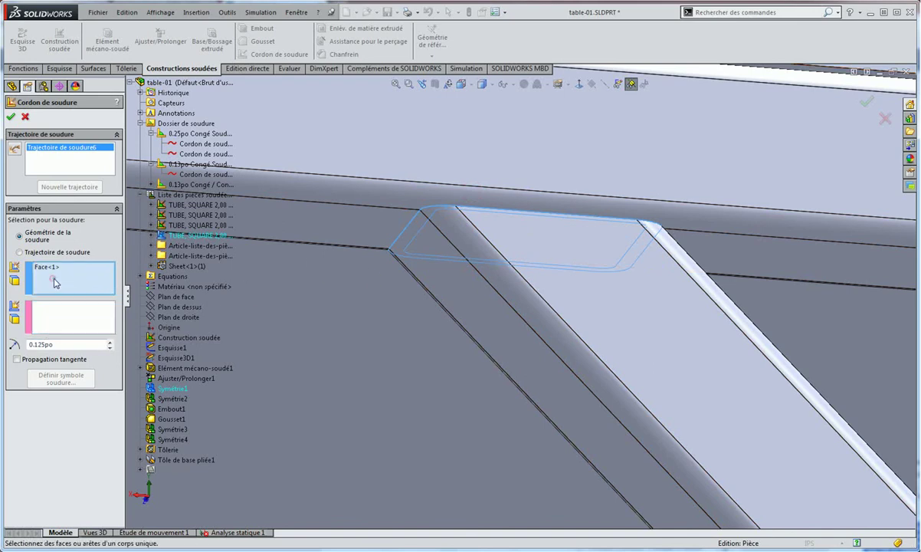
pyautogui.rightClick(52, 280)
pyautogui.click(83, 285)
pyautogui.click(534, 252)
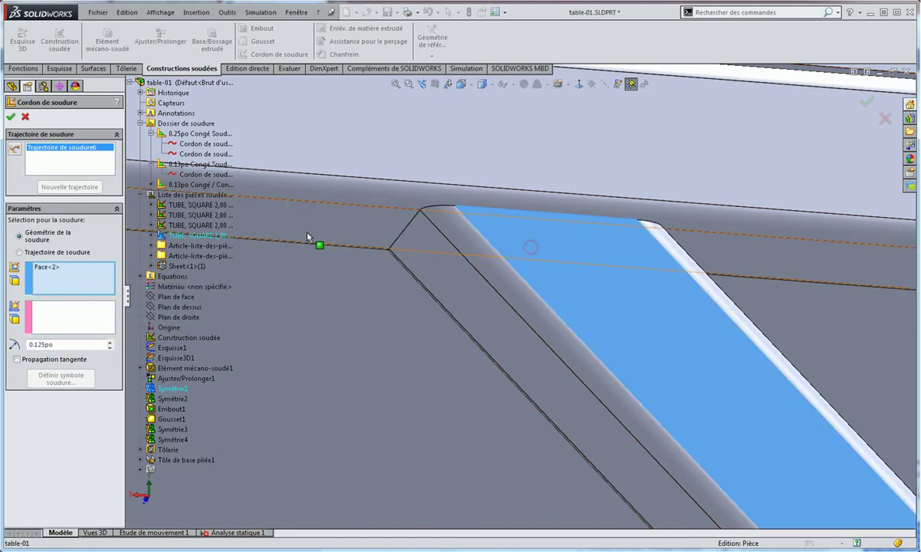
pyautogui.click(68, 321)
pyautogui.click(481, 197)
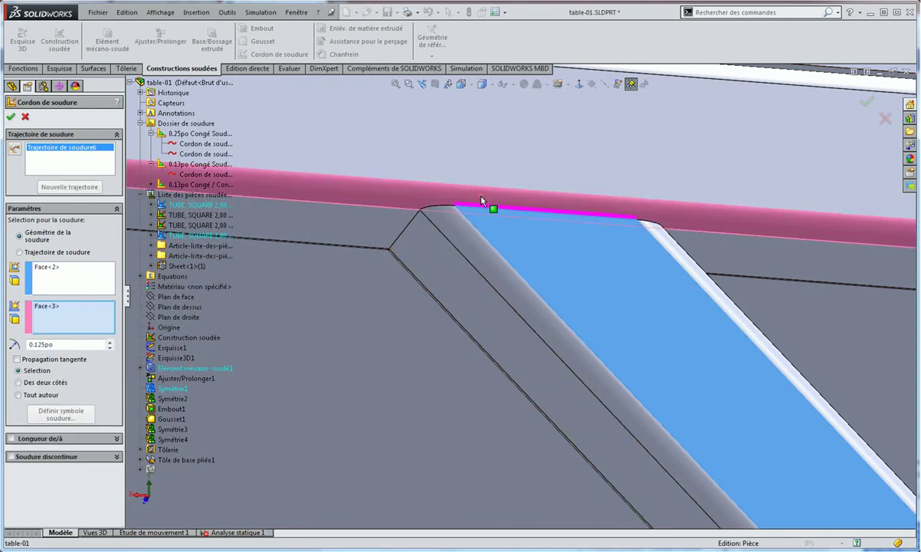
# Try the Tout autour weld option, then revert to Sélection.
pyautogui.moveTo(561, 235)
pyautogui.mouseDown(button='middle')
pyautogui.moveTo(491, 262)
pyautogui.moveTo(476, 237)
pyautogui.moveTo(531, 213)
pyautogui.moveTo(557, 167)
pyautogui.moveTo(650, 168)
pyautogui.moveTo(599, 241)
pyautogui.mouseUp(button='middle')
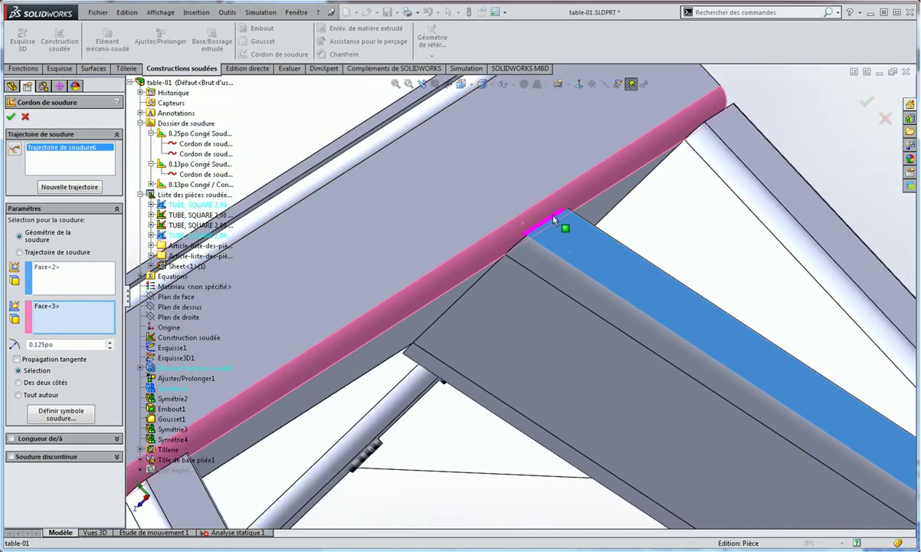
pyautogui.moveTo(533, 235)
pyautogui.mouseDown(button='middle')
pyautogui.moveTo(494, 247)
pyautogui.moveTo(463, 274)
pyautogui.mouseUp(button='middle')
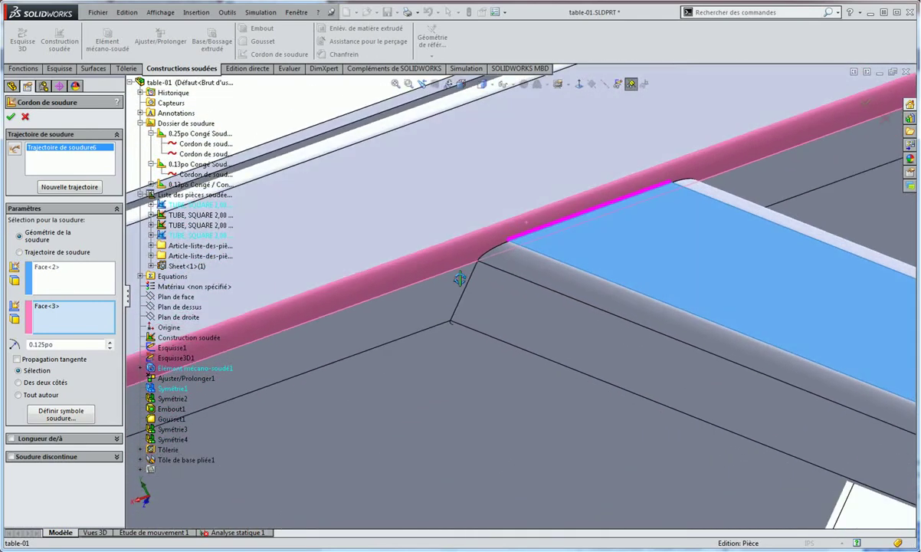
pyautogui.click(18, 395)
pyautogui.moveTo(467, 356)
pyautogui.mouseDown(button='middle')
pyautogui.moveTo(635, 294)
pyautogui.moveTo(582, 309)
pyautogui.moveTo(601, 303)
pyautogui.moveTo(587, 290)
pyautogui.moveTo(536, 307)
pyautogui.mouseUp(button='middle')
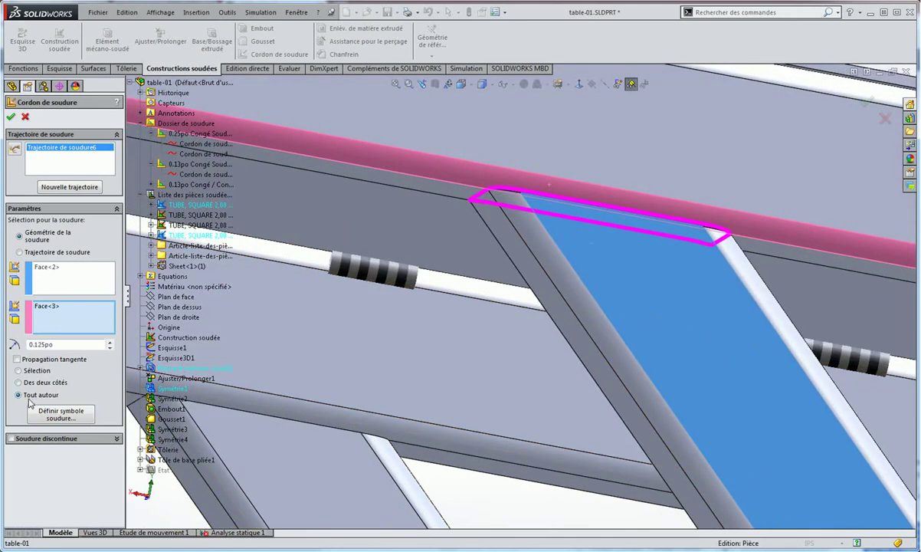
pyautogui.click(18, 395)
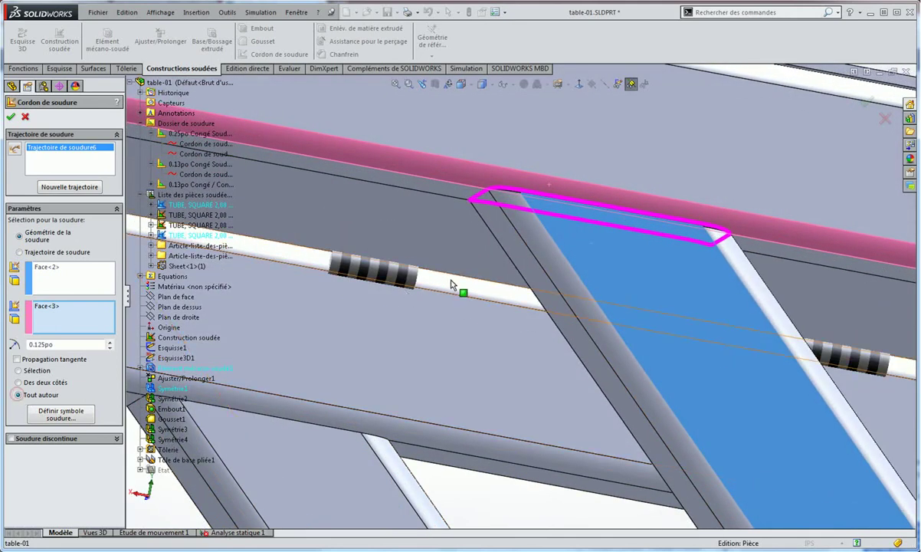
pyautogui.click(18, 370)
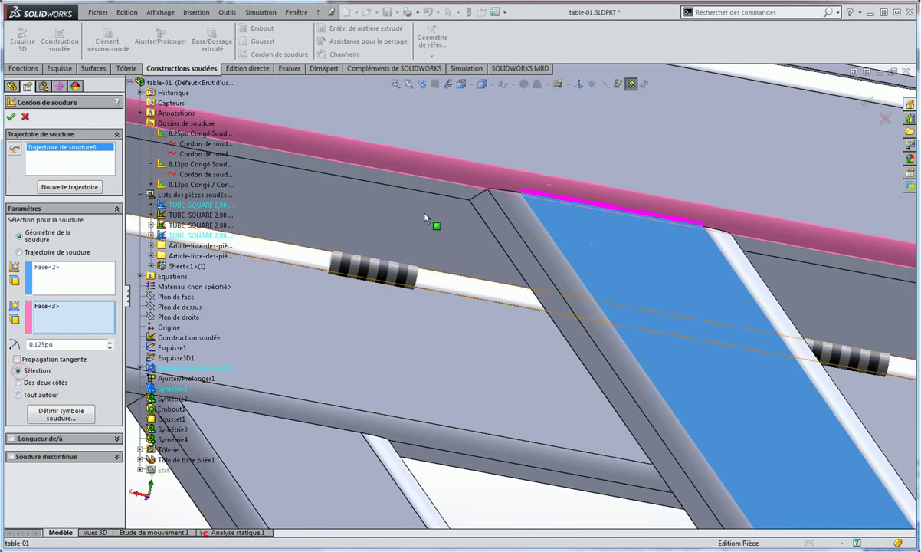
pyautogui.moveTo(434, 216); pyautogui.dragTo(476, 241, button='middle')
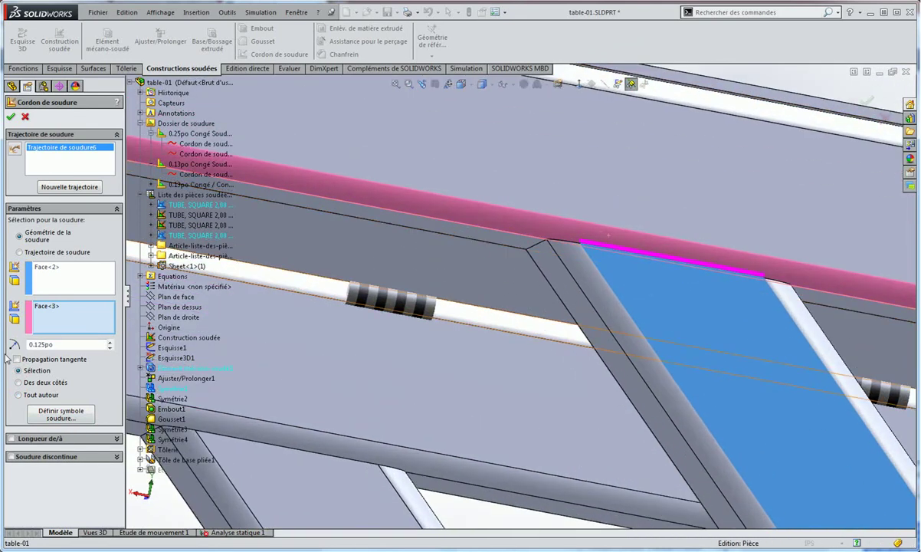
# Add another frame face to the second set and two brace side faces to the first set.
pyautogui.click(482, 223)
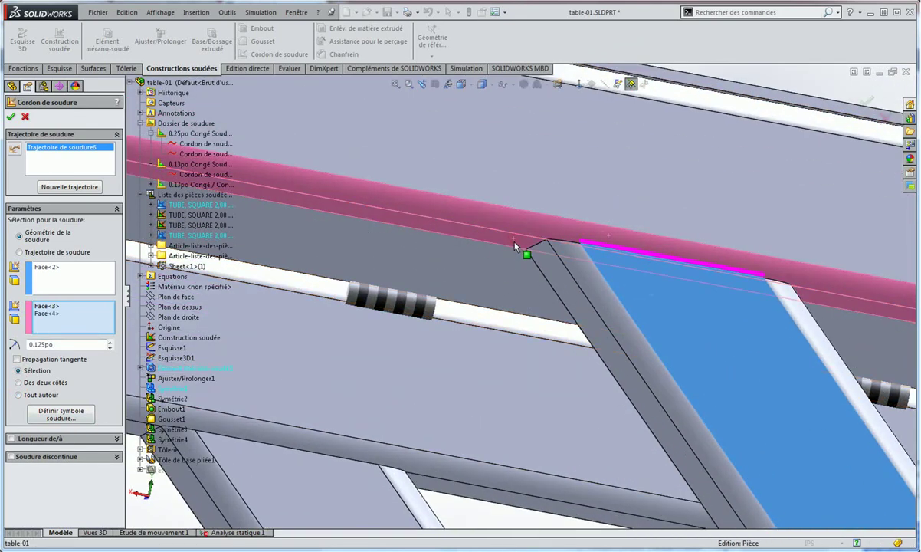
pyautogui.click(69, 279)
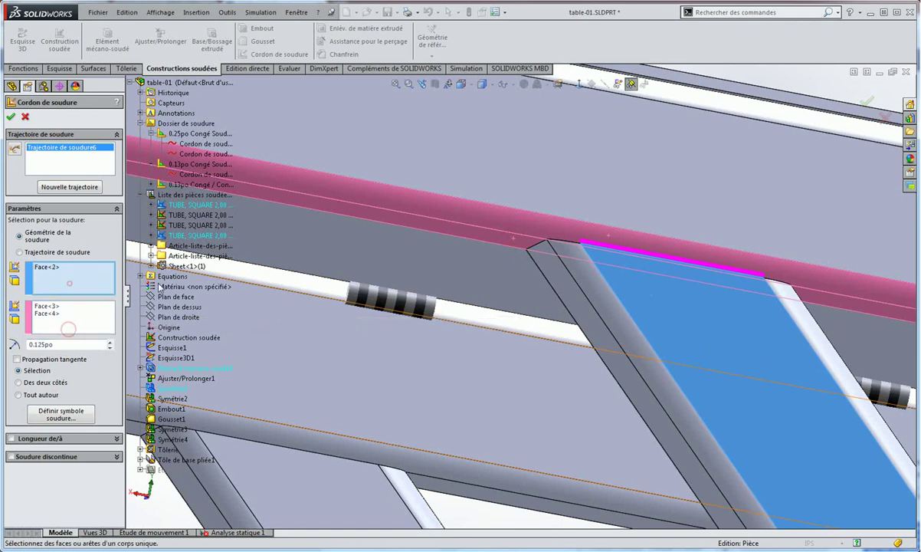
pyautogui.click(568, 266)
pyautogui.click(530, 301)
pyautogui.moveTo(531, 301)
pyautogui.mouseDown(button='middle')
pyautogui.moveTo(539, 325)
pyautogui.moveTo(626, 263)
pyautogui.moveTo(732, 151)
pyautogui.mouseUp(button='middle')
pyautogui.scroll(-3, 582, 243)
pyautogui.scroll(-1, 649, 242)
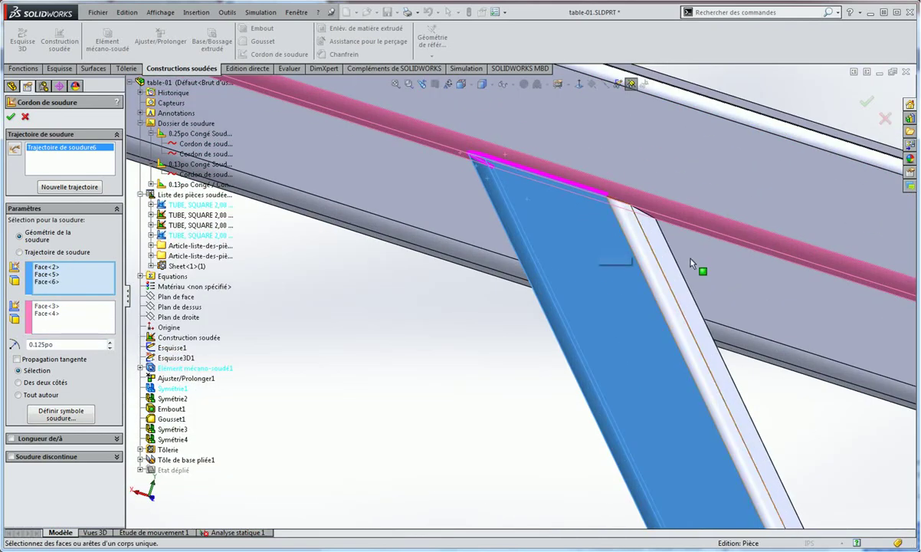
pyautogui.moveTo(627, 236)
pyautogui.mouseDown(button='middle')
pyautogui.moveTo(632, 138)
pyautogui.moveTo(494, 410)
pyautogui.mouseUp(button='middle')
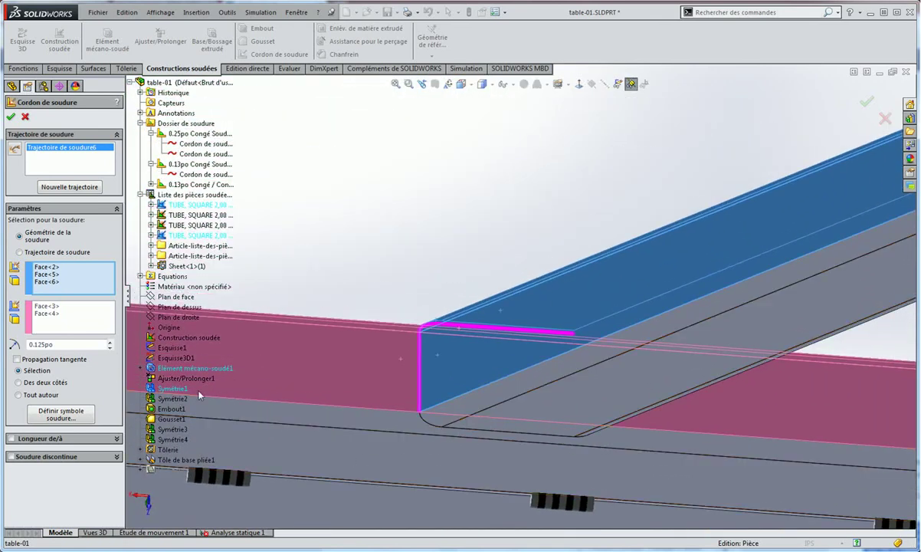
# Add the lower frame face to the second set and two more brace faces to the first set.
pyautogui.click(43, 317)
pyautogui.click(390, 425)
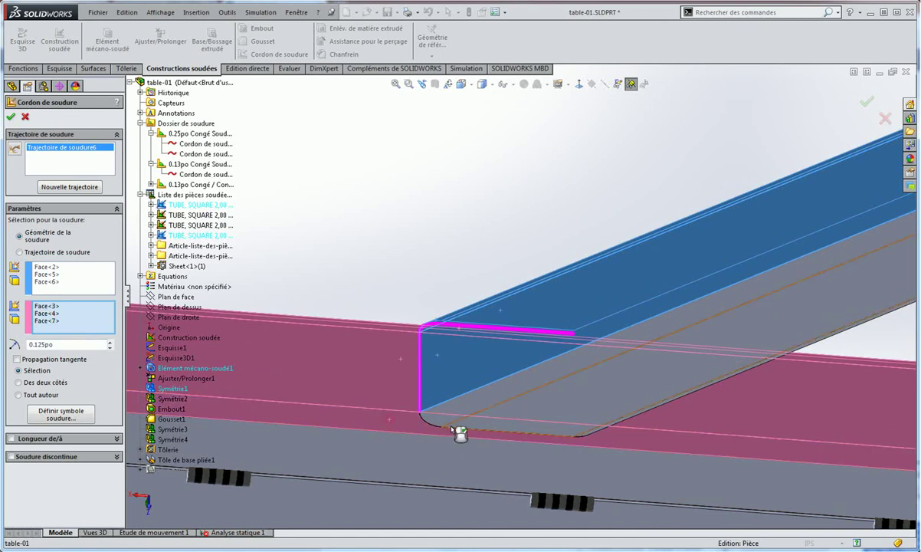
pyautogui.click(80, 286)
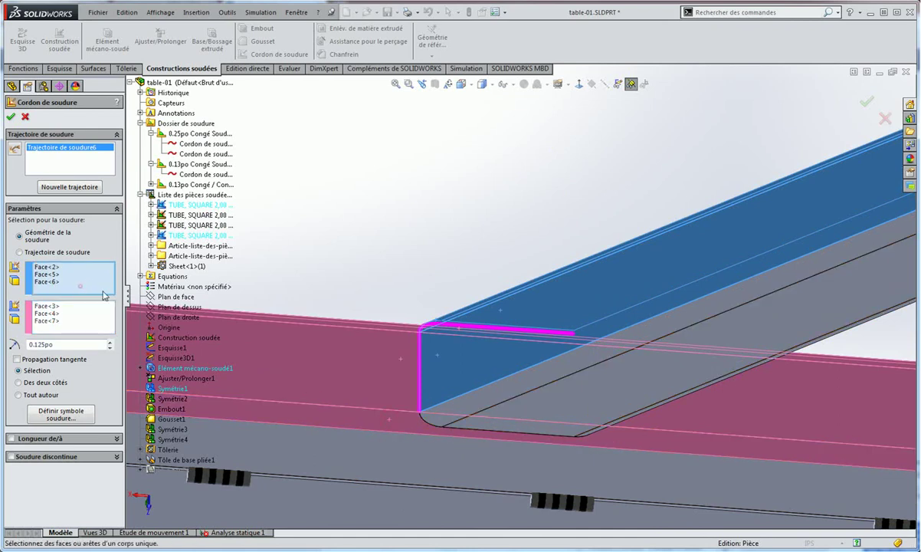
pyautogui.click(423, 421)
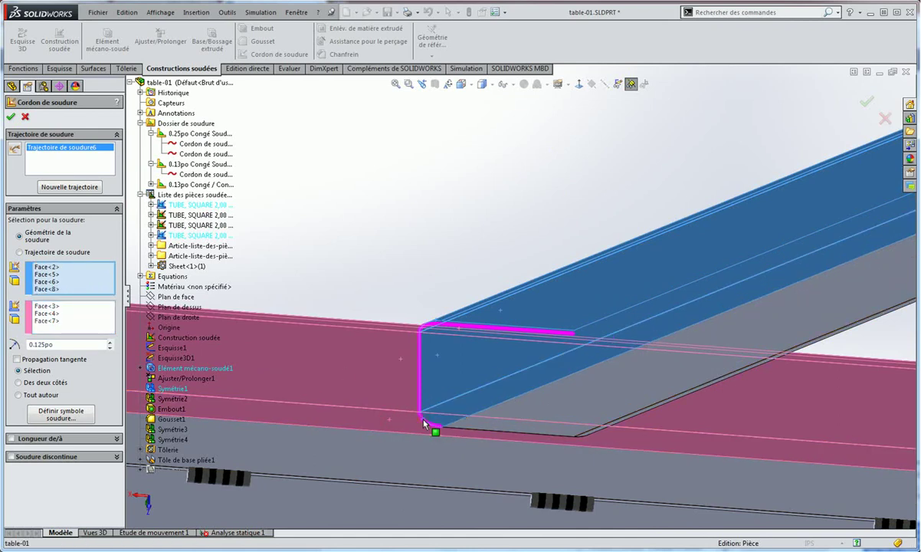
pyautogui.click(468, 431)
pyautogui.moveTo(611, 466); pyautogui.dragTo(531, 475, button='middle')
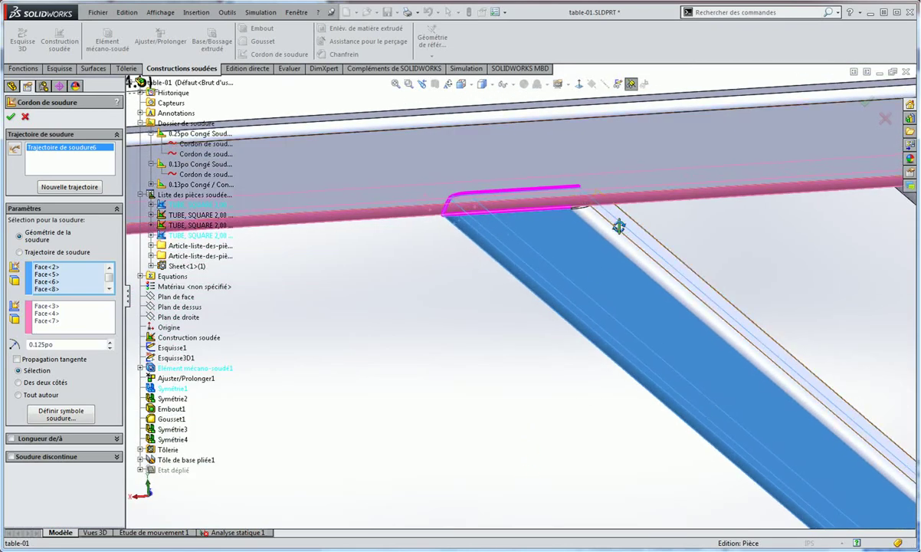
pyautogui.moveTo(619, 227); pyautogui.dragTo(643, 183, button='middle')
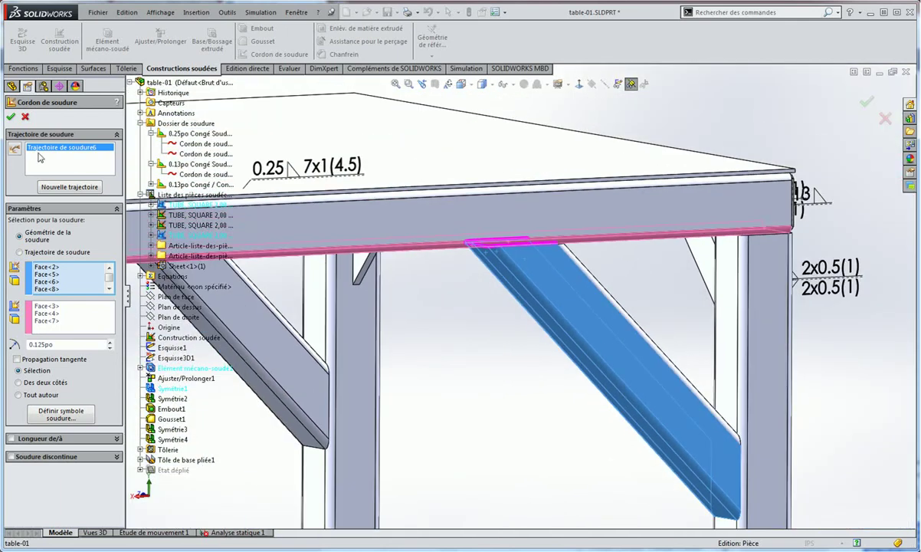
# Accept Cordon de soudure6 and orbit to a three-quarter view of the table frame.
pyautogui.click(11, 117)
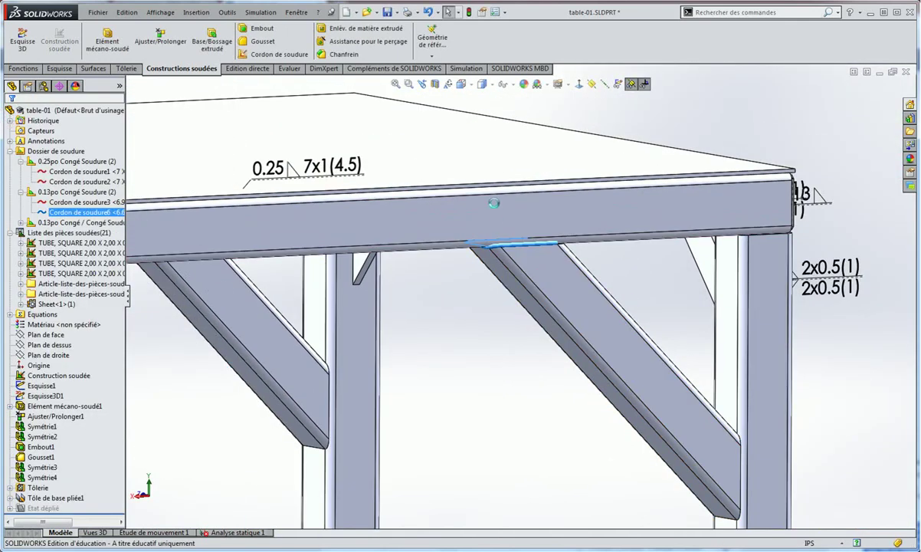
pyautogui.moveTo(494, 202)
pyautogui.mouseDown(button='middle')
pyautogui.moveTo(490, 220)
pyautogui.moveTo(539, 220)
pyautogui.moveTo(644, 287)
pyautogui.moveTo(397, 313)
pyautogui.moveTo(425, 258)
pyautogui.moveTo(483, 216)
pyautogui.moveTo(429, 222)
pyautogui.moveTo(308, 354)
pyautogui.mouseUp(button='middle')
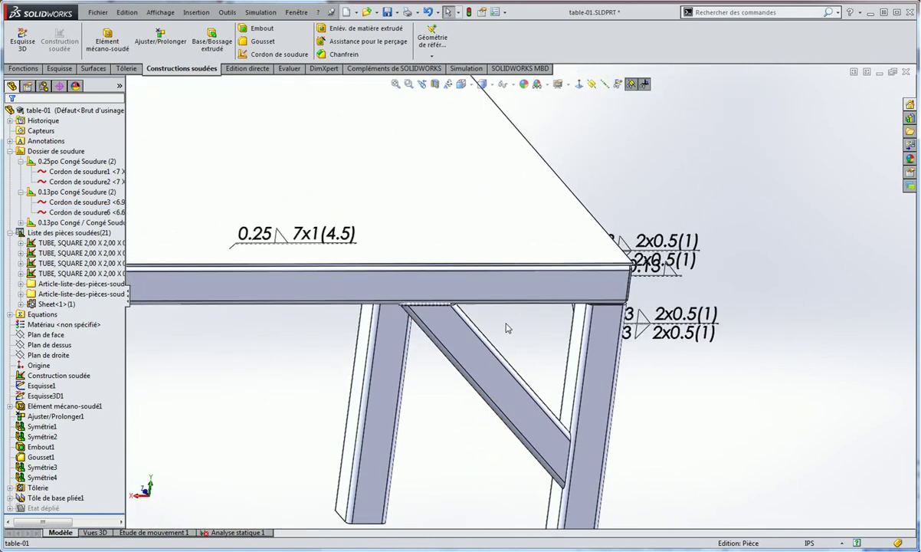
pyautogui.moveTo(498, 307)
pyautogui.mouseDown(button='middle')
pyautogui.moveTo(440, 328)
pyautogui.moveTo(452, 303)
pyautogui.mouseUp(button='middle')
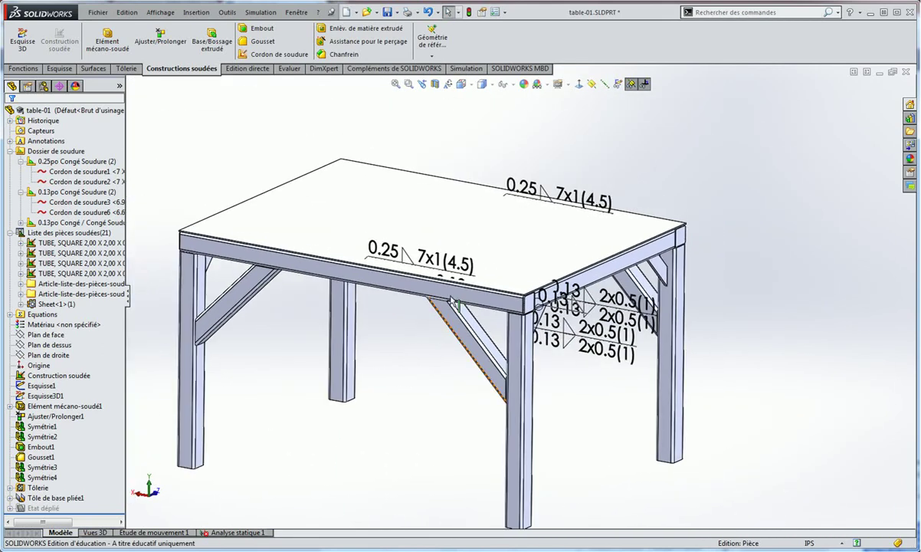
pyautogui.click(514, 85)
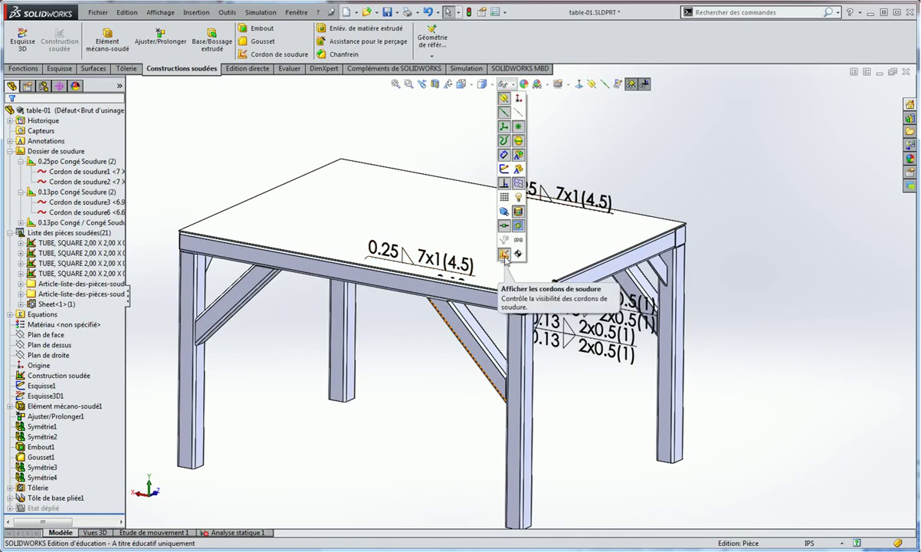
# Hide the weld beads with Afficher les cordons de soudure.
pyautogui.click(504, 255)
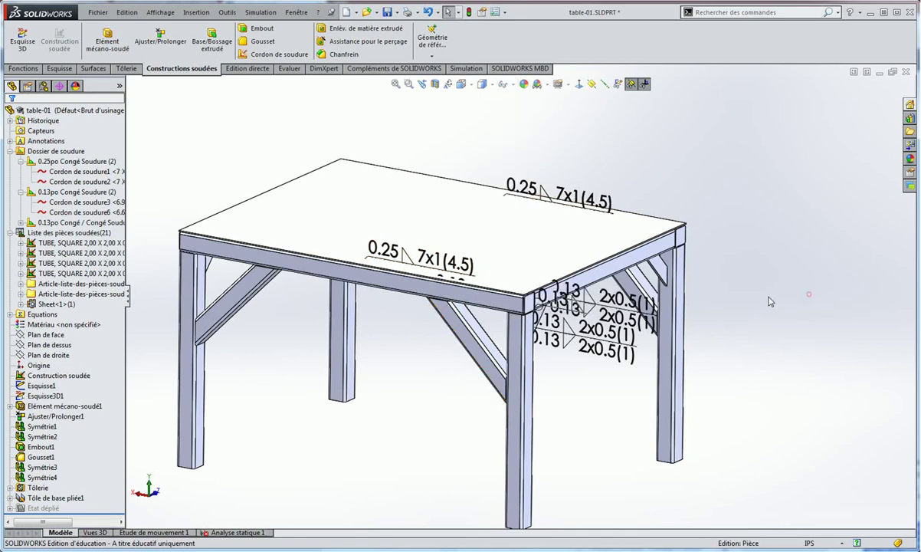
pyautogui.scroll(-2, 808, 294)
pyautogui.scroll(-2, 510, 282)
pyautogui.scroll(-2, 503, 217)
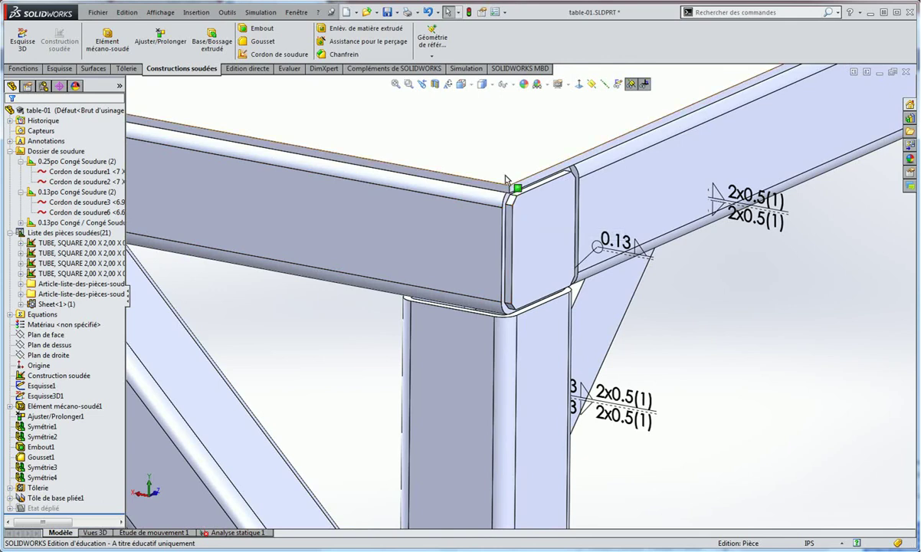
pyautogui.scroll(2, 514, 181)
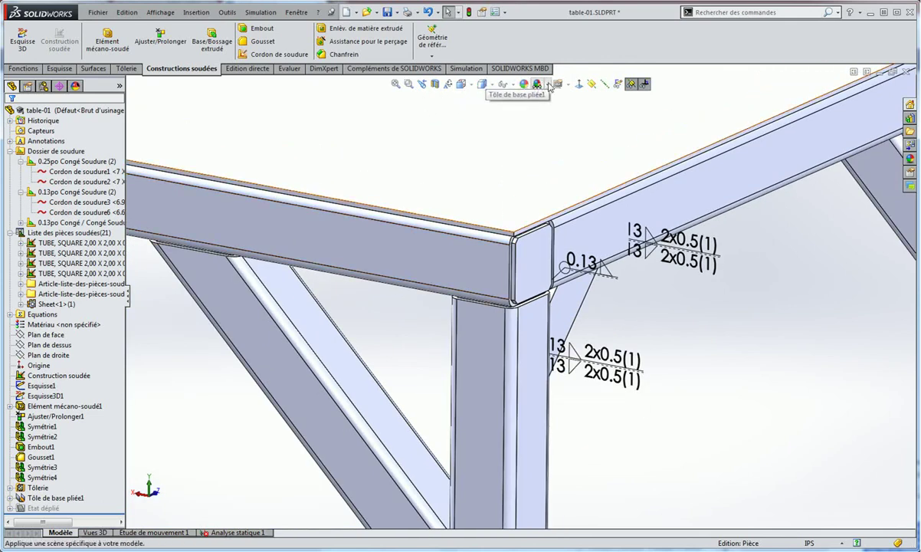
# Show the weld beads again and orbit around the table to review the weld symbols.
pyautogui.click(506, 85)
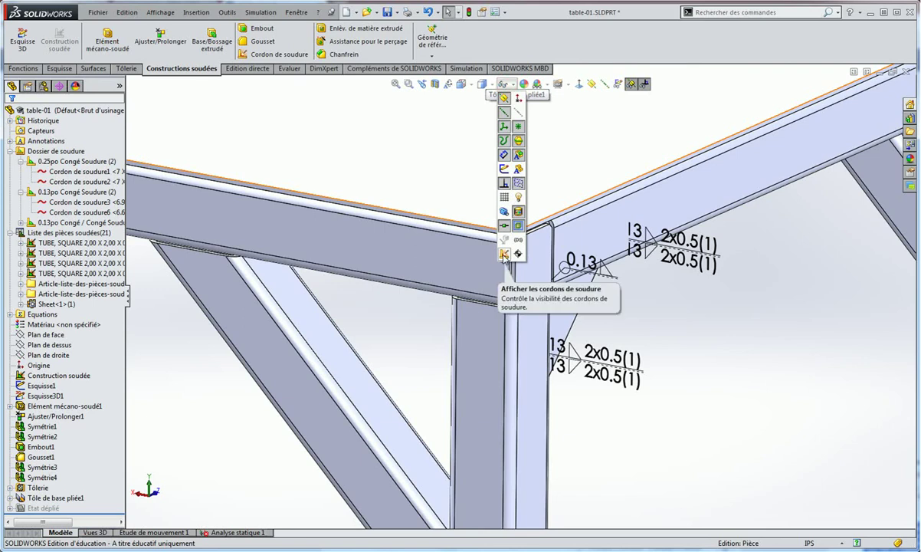
pyautogui.click(505, 257)
pyautogui.moveTo(186, 466); pyautogui.dragTo(328, 374, button='middle')
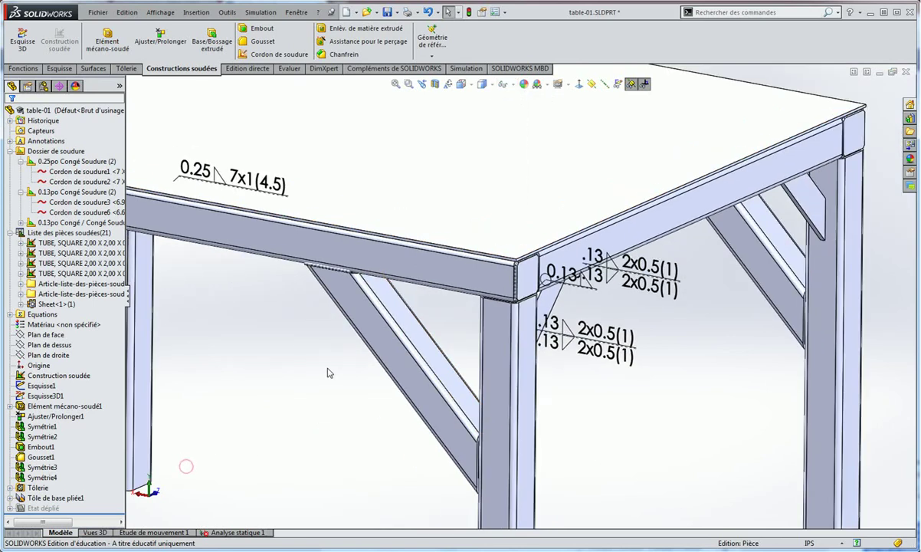
pyautogui.scroll(5, 414, 326)
pyautogui.moveTo(407, 314)
pyautogui.mouseDown(button='middle')
pyautogui.moveTo(530, 333)
pyautogui.moveTo(487, 329)
pyautogui.mouseUp(button='middle')
pyautogui.scroll(-2, 519, 305)
pyautogui.scroll(-2, 520, 305)
pyautogui.scroll(2, 487, 329)
pyautogui.scroll(3, 488, 329)
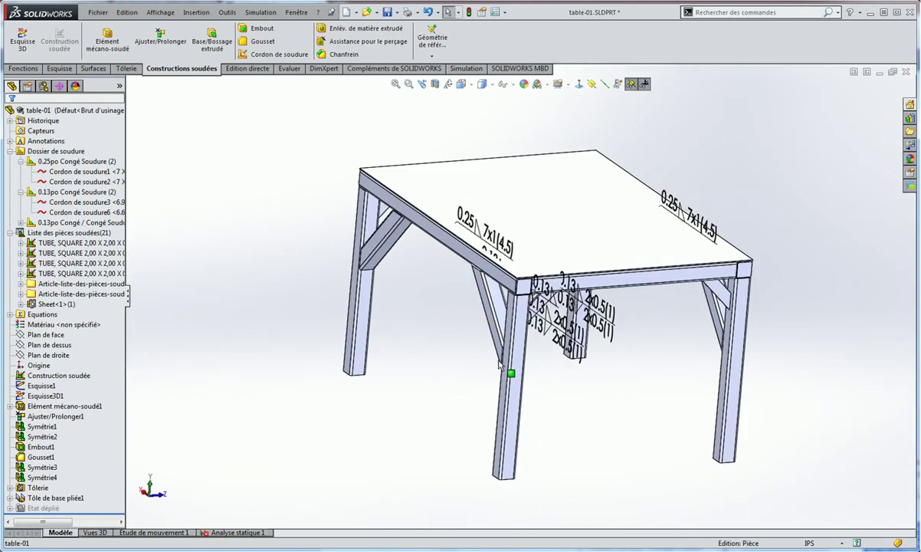
pyautogui.moveTo(507, 374)
pyautogui.mouseDown(button='middle')
pyautogui.moveTo(497, 327)
pyautogui.moveTo(522, 370)
pyautogui.mouseUp(button='middle')
pyautogui.scroll(-2, 566, 311)
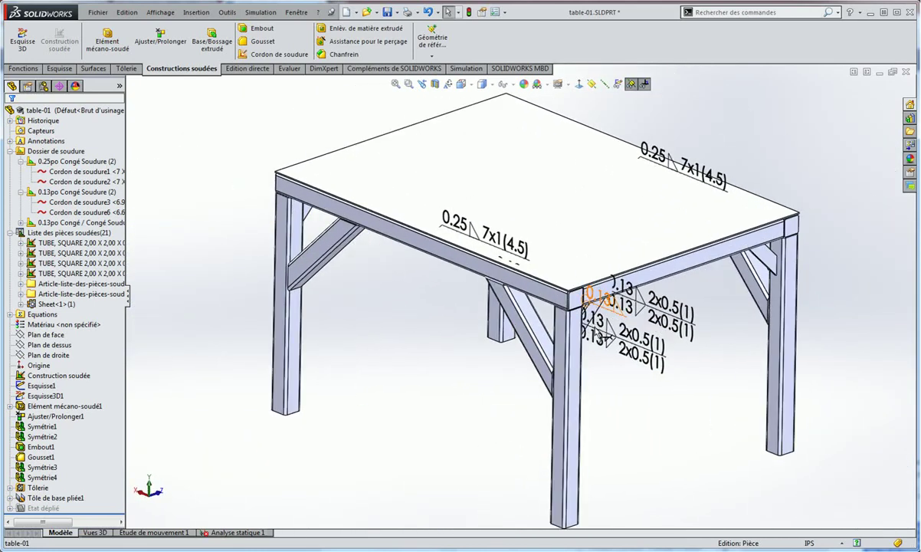